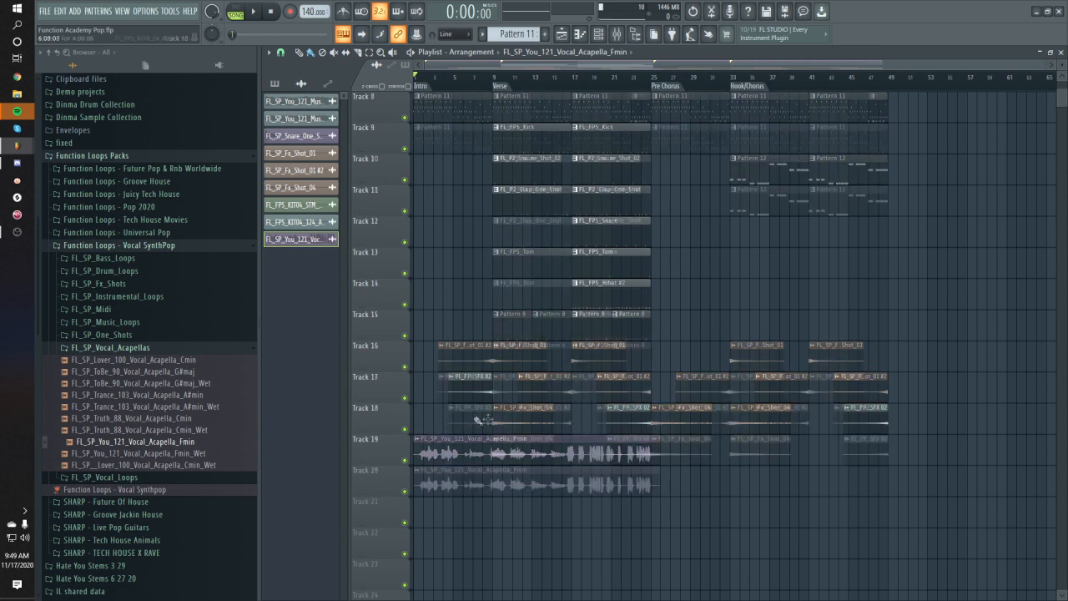
Move the vocal acapella clip on Track 19 to the Verse marker at bar 9 and set the playback position there.
scroll(497, 434, down, 6)
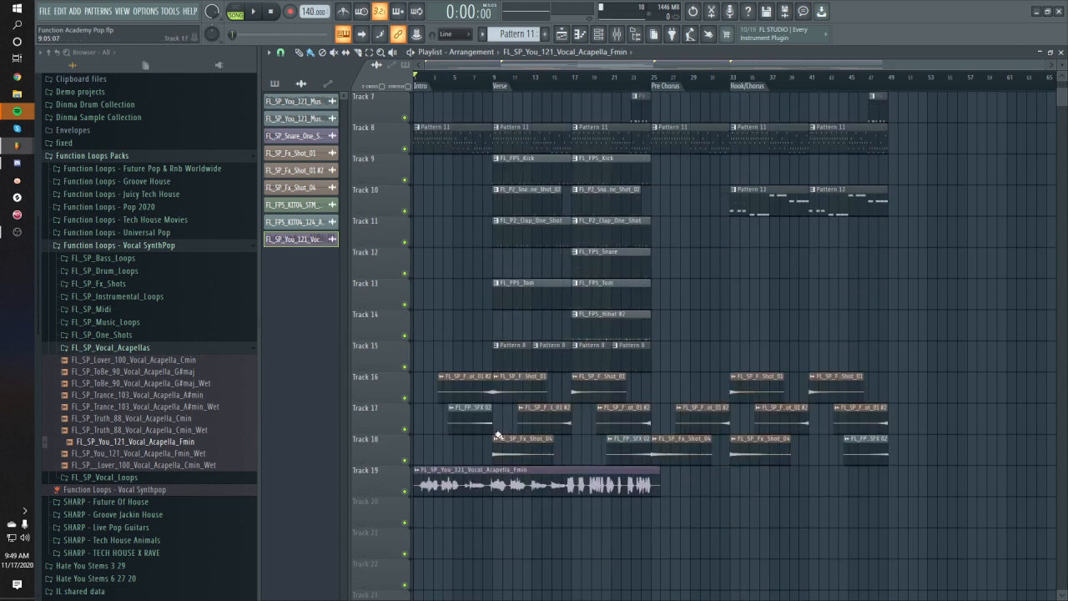
drag(438, 473, 517, 473)
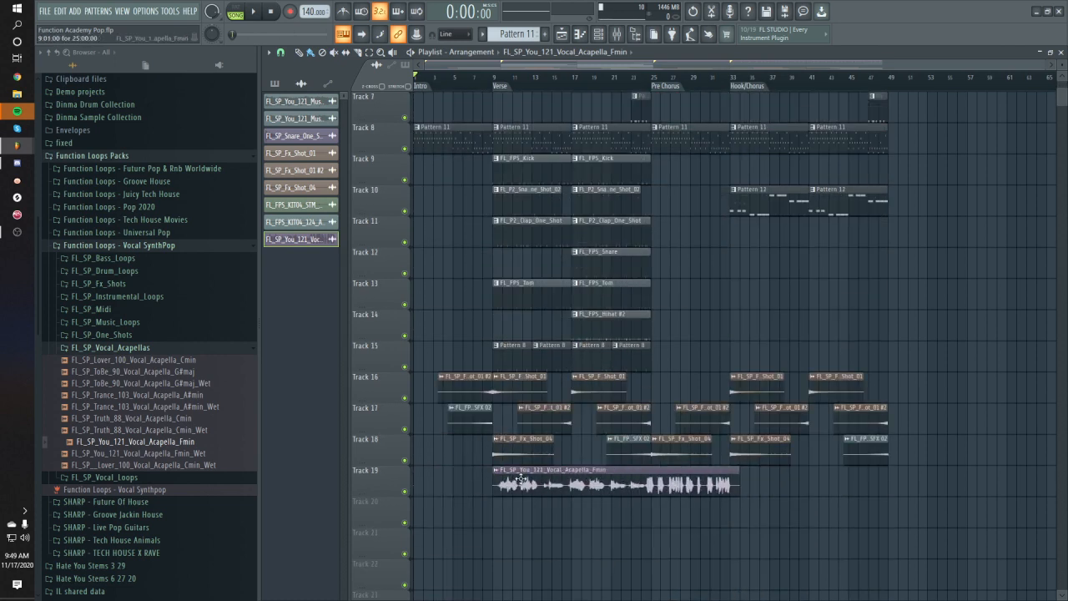
click(492, 76)
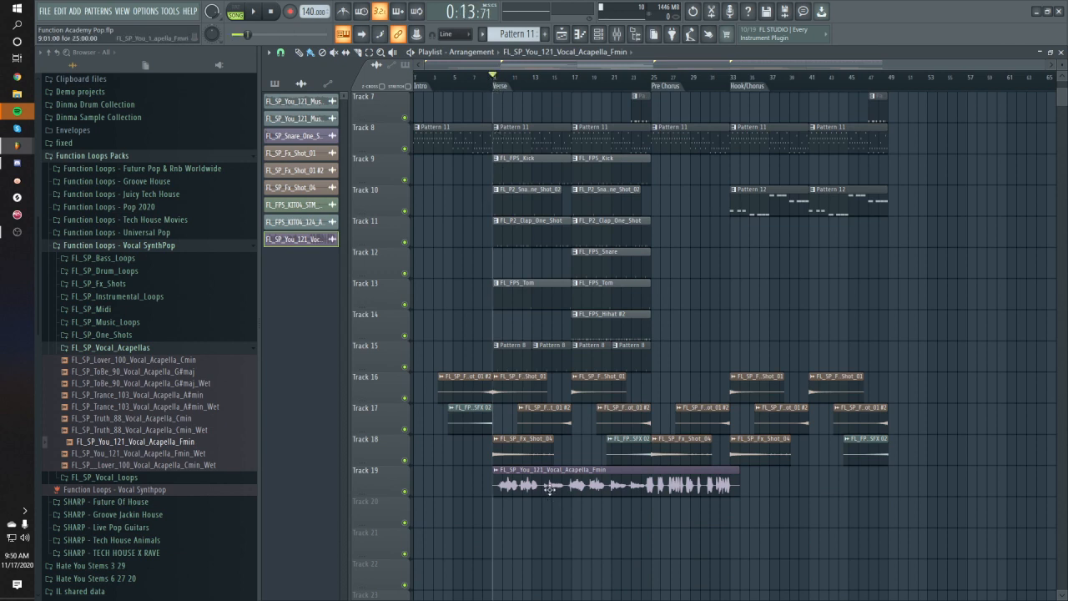
Try lowering the vocal acapella's pitch shift to -200 cents and play it from the verse.
double_click(550, 489)
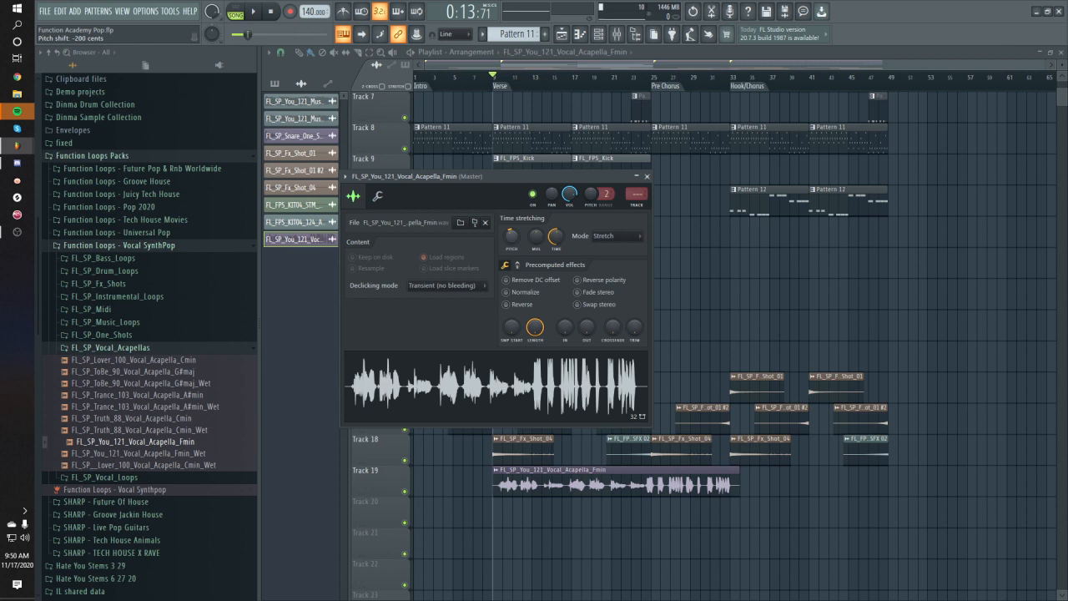
key(space)
key(Escape)
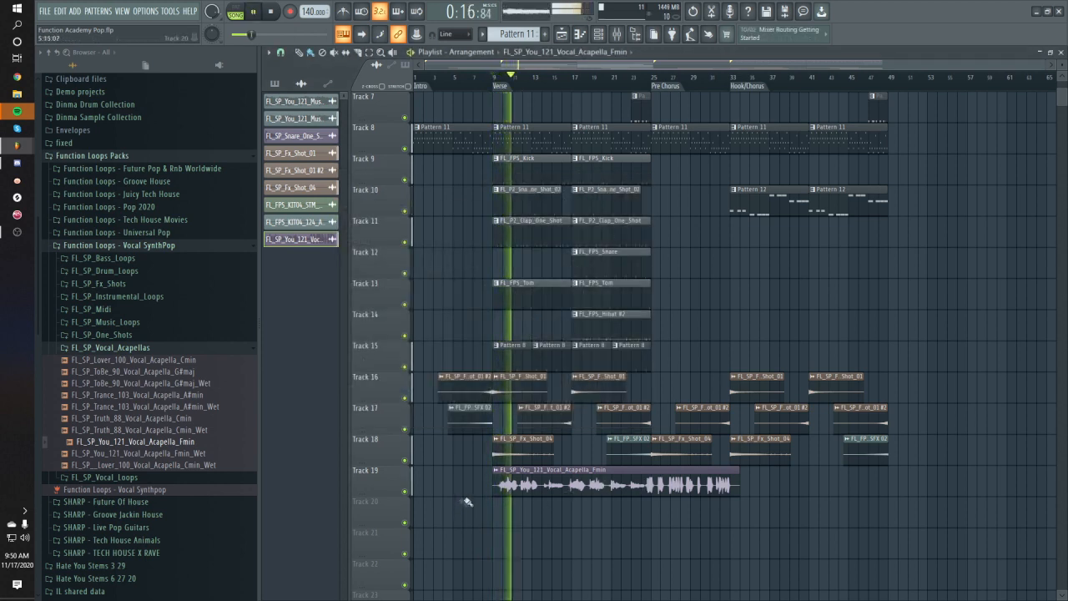
key(space)
Reset the vocal sample's pitch shift and route the sample to mixer track 24.
double_click(538, 496)
right_click(512, 237)
click(525, 241)
click(639, 208)
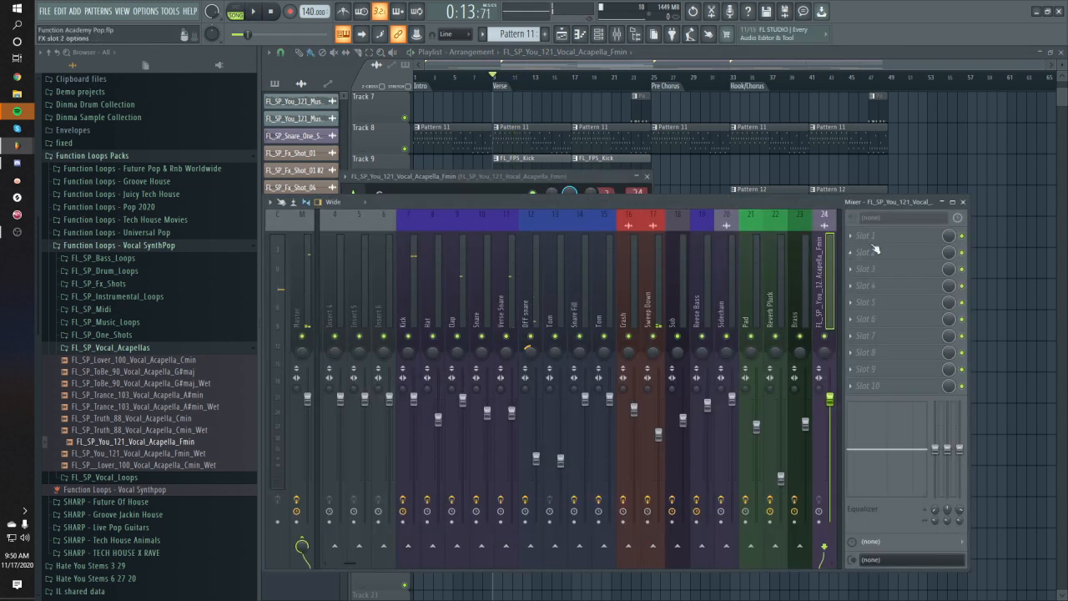
Try LittleAlterBoy on the vocal's mixer track with its pitch at -2.0 semitones and play the verse.
click(869, 241)
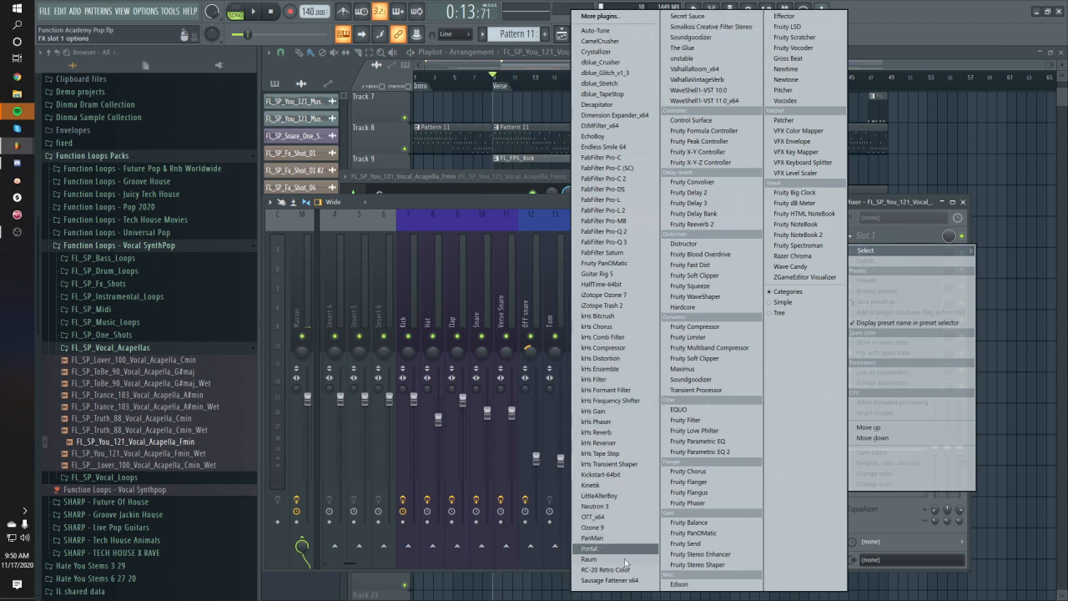
click(605, 495)
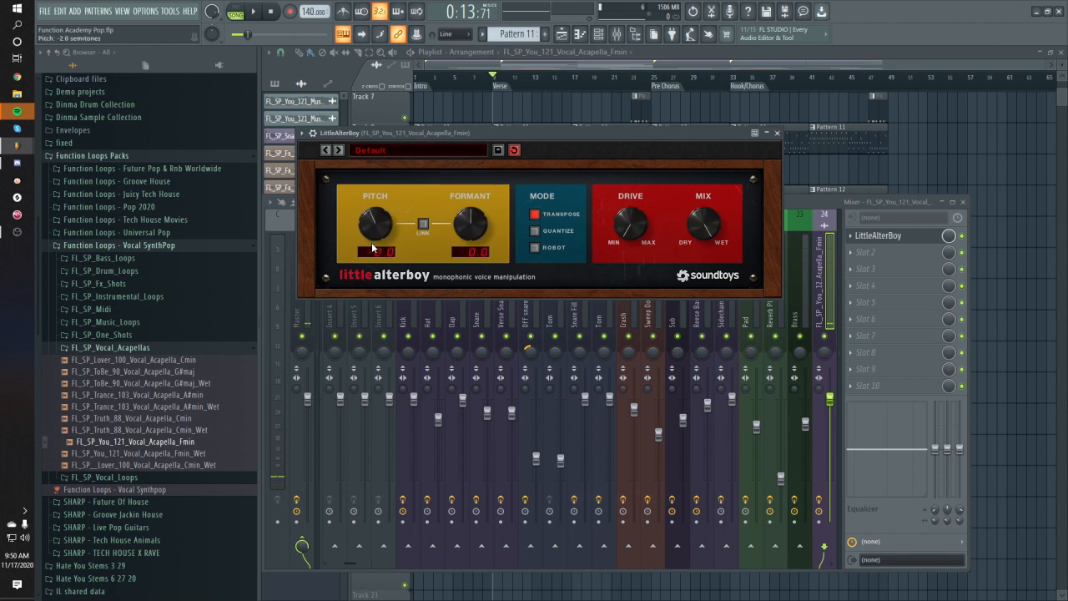
click(540, 102)
key(space)
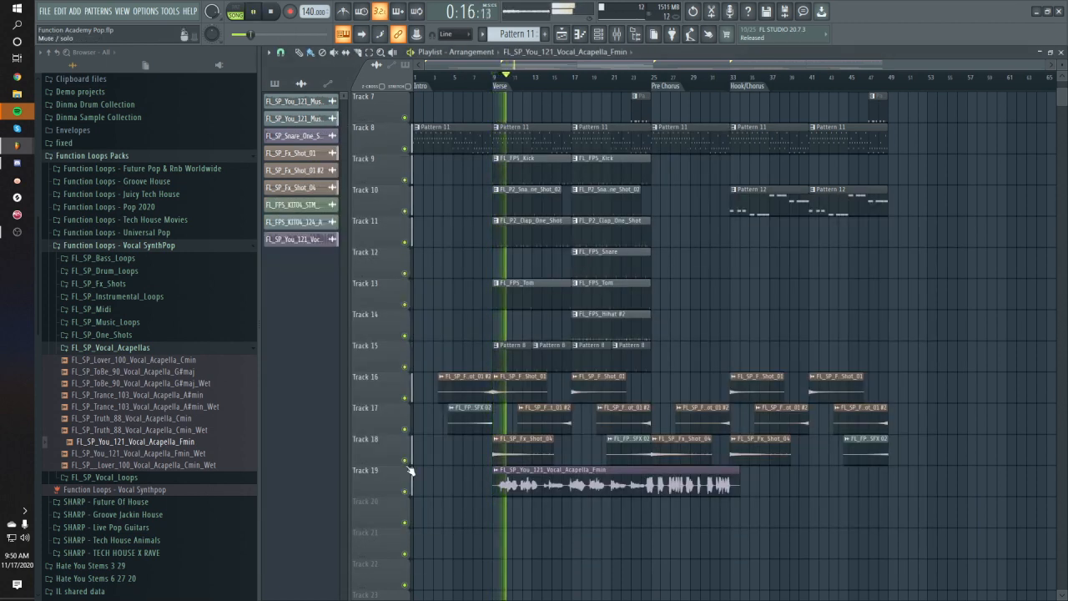
key(space)
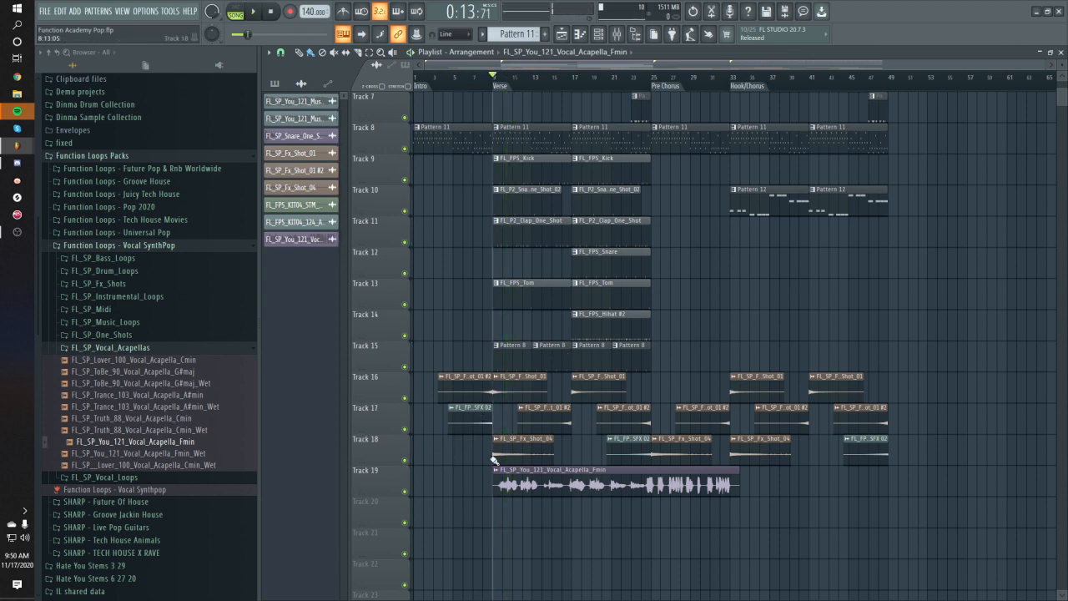
Delete LittleAlterBoy from the vocal's mixer track and return to the playlist.
double_click(516, 469)
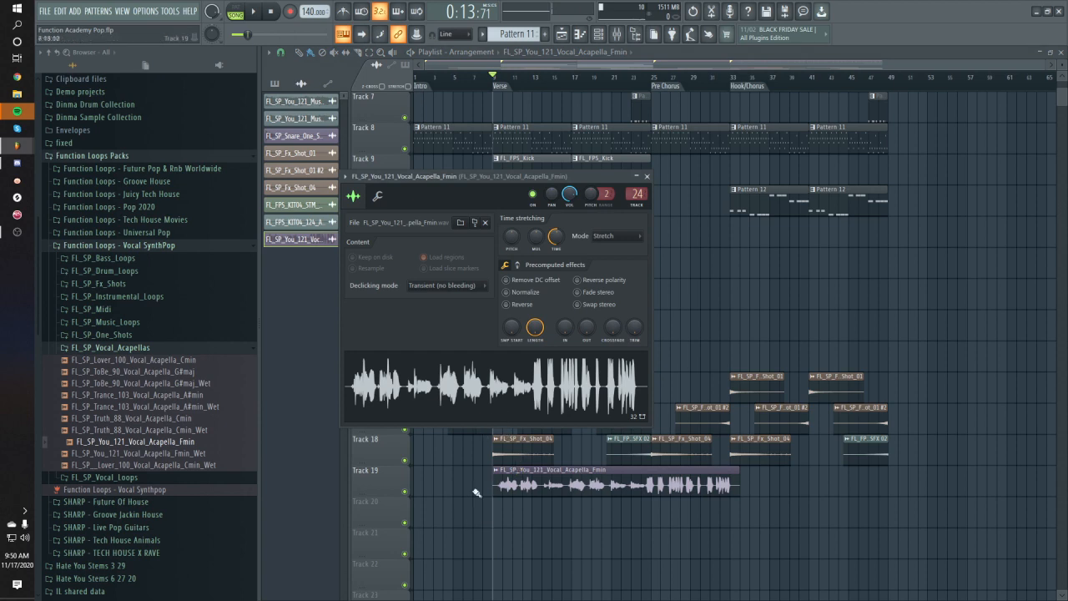
click(501, 78)
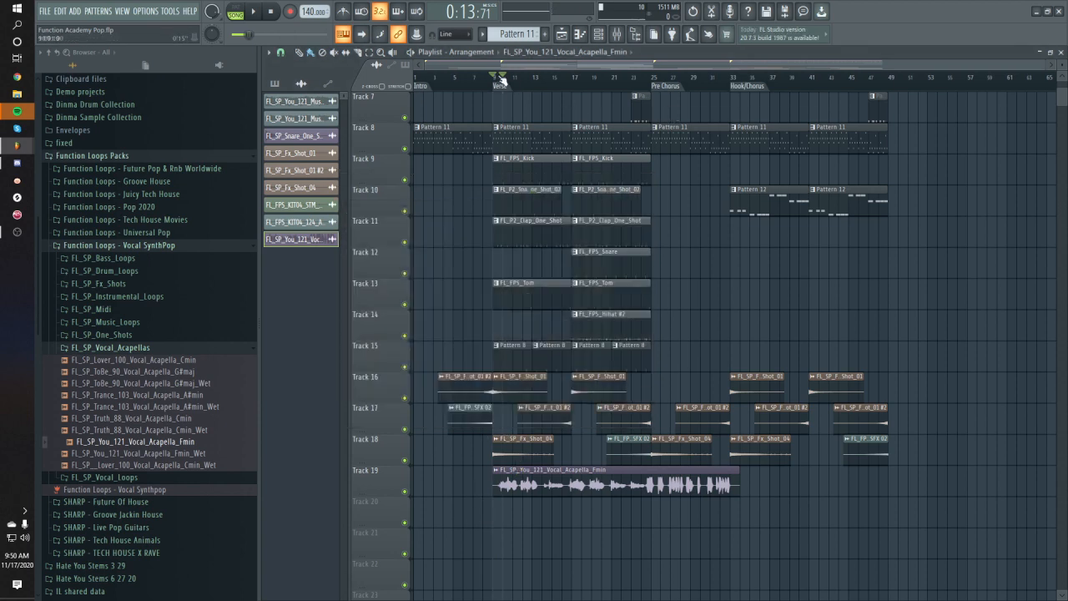
scroll(525, 326, up, 2)
key(F9)
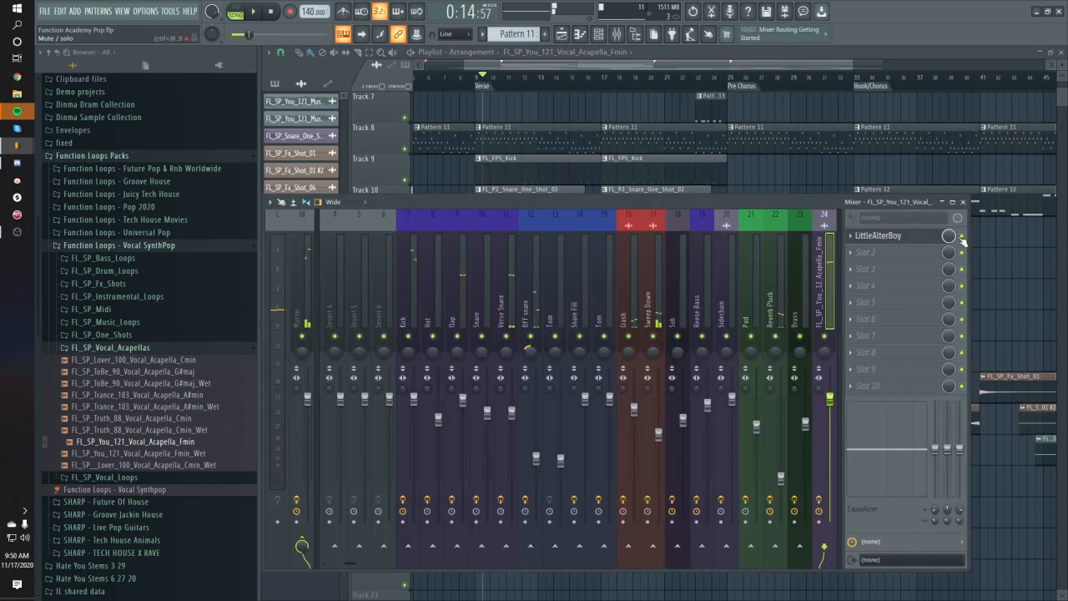
click(851, 239)
click(866, 261)
key(Return)
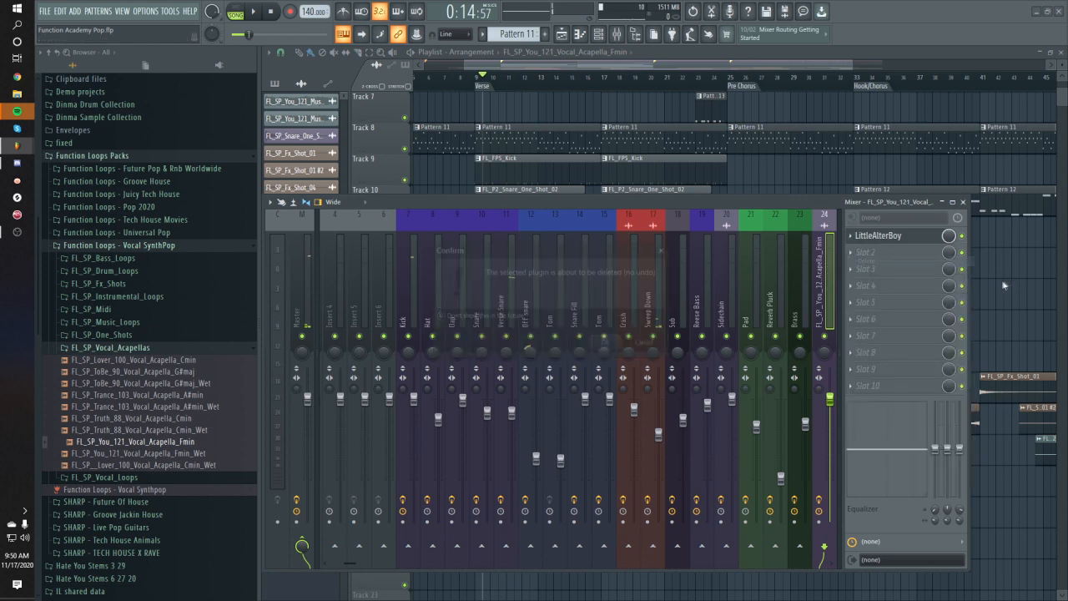
key(F9)
scroll(521, 399, down, 2)
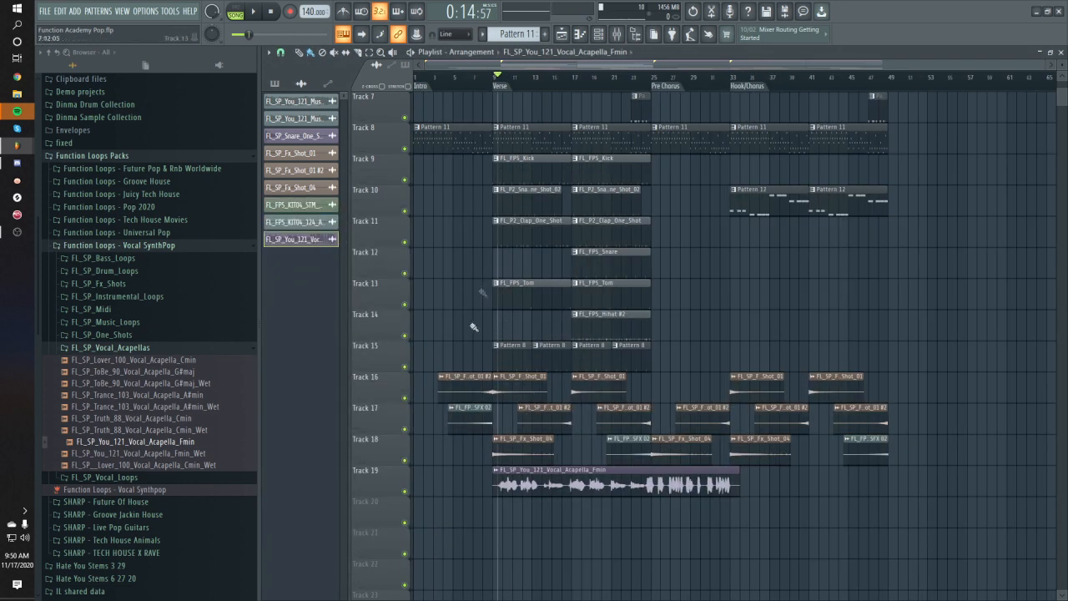
Lower the vocal sample's time-stretching pitch again and solo Track 19.
key(space)
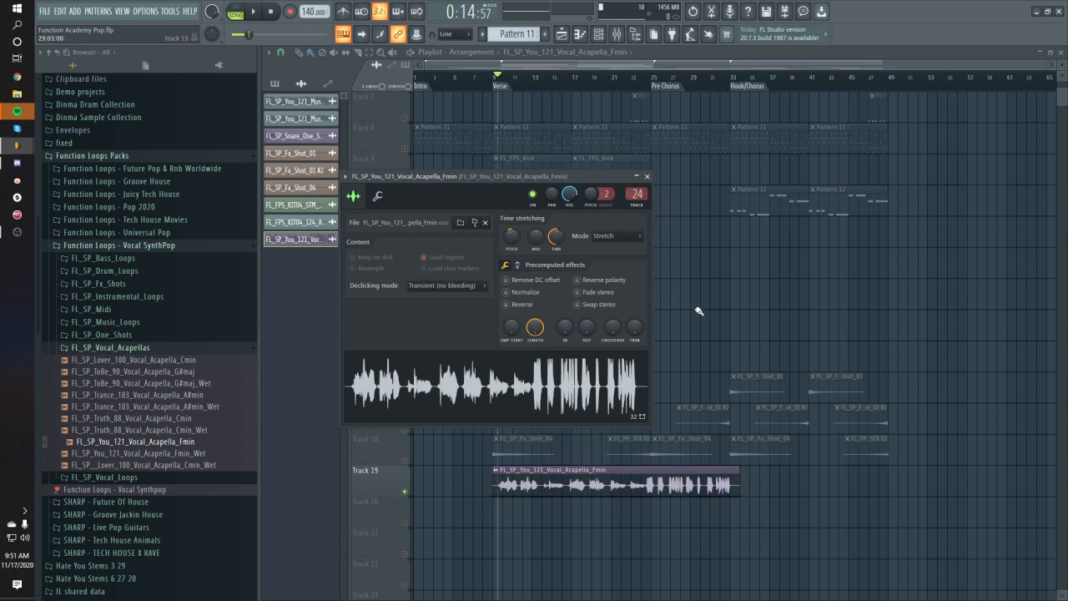
key(Escape)
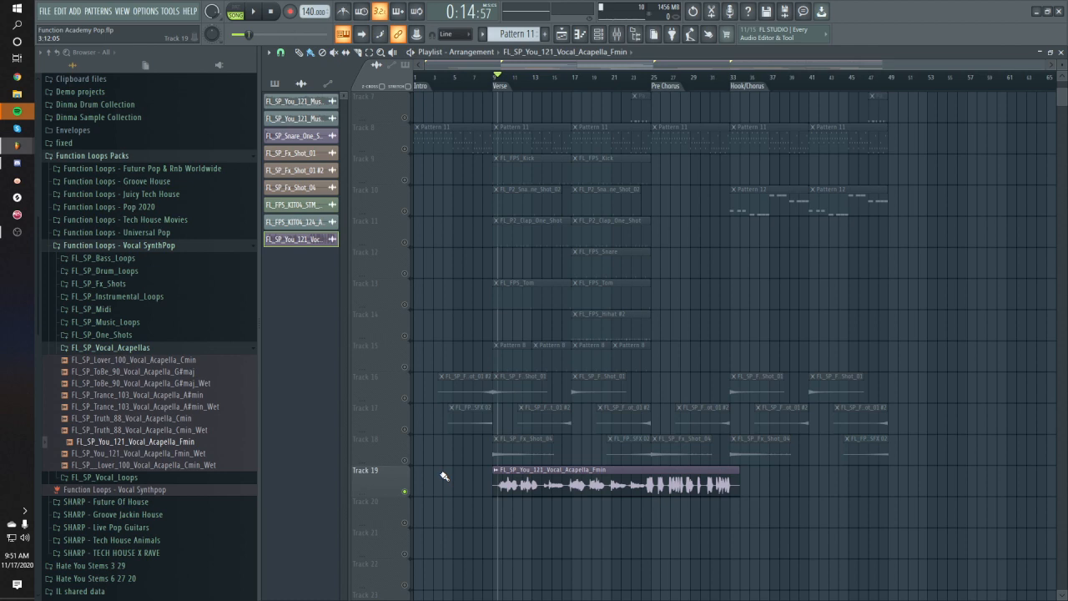
double_click(674, 504)
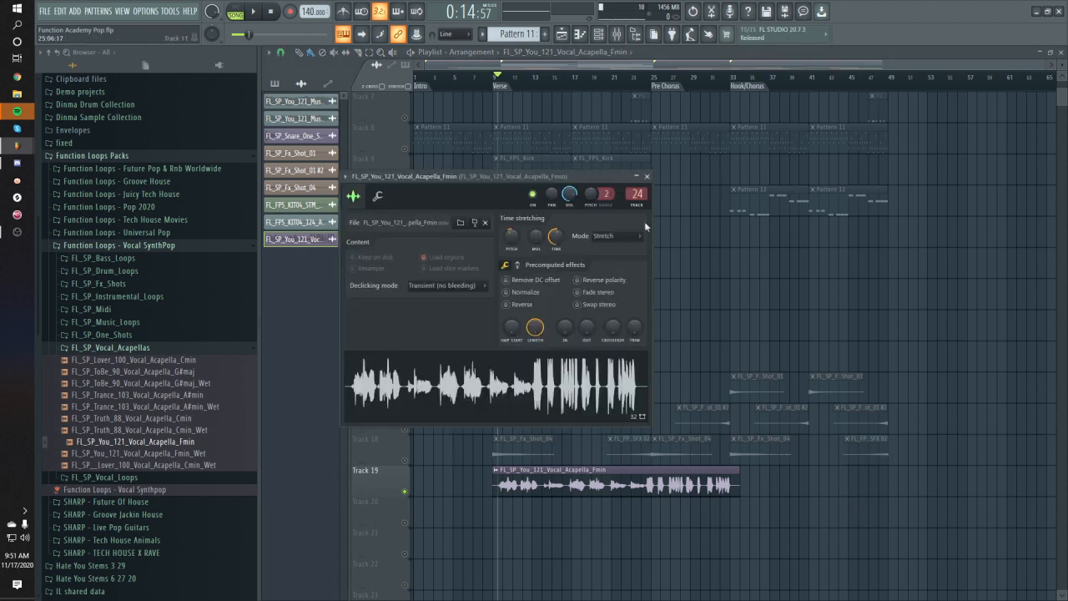
Rename mixer track 24 as Vocal and select the timeline from the Verse marker to Hook/Chorus.
key(F9)
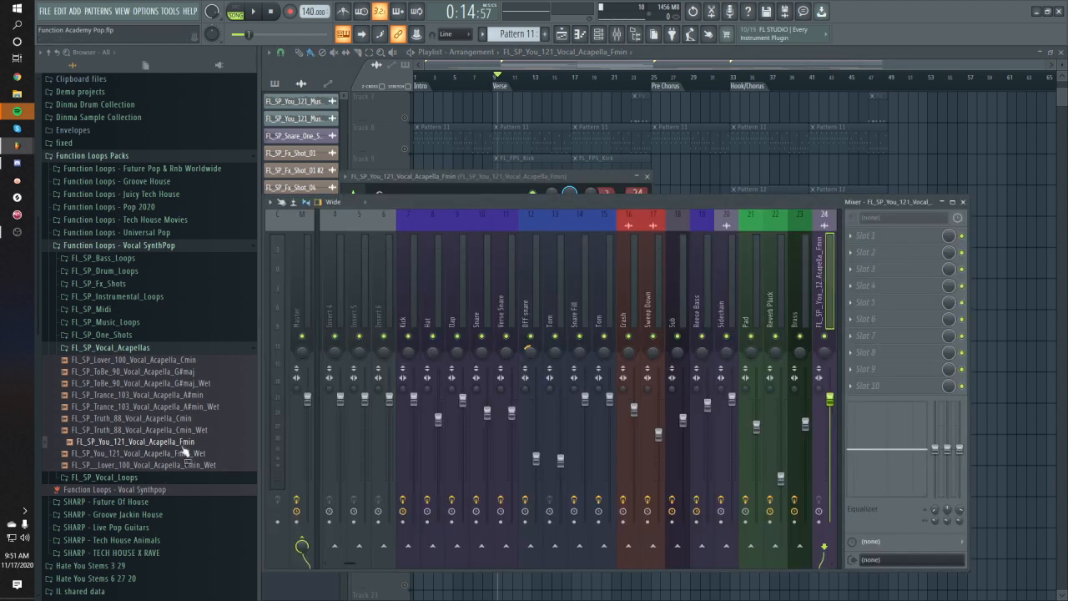
right_click(819, 283)
click(859, 225)
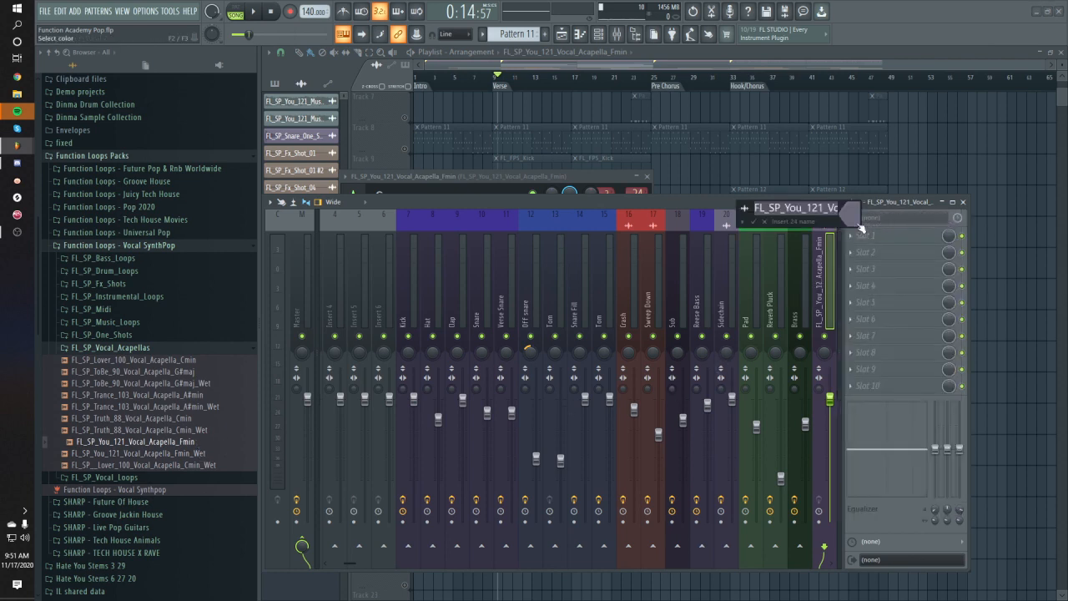
drag(497, 77, 731, 101)
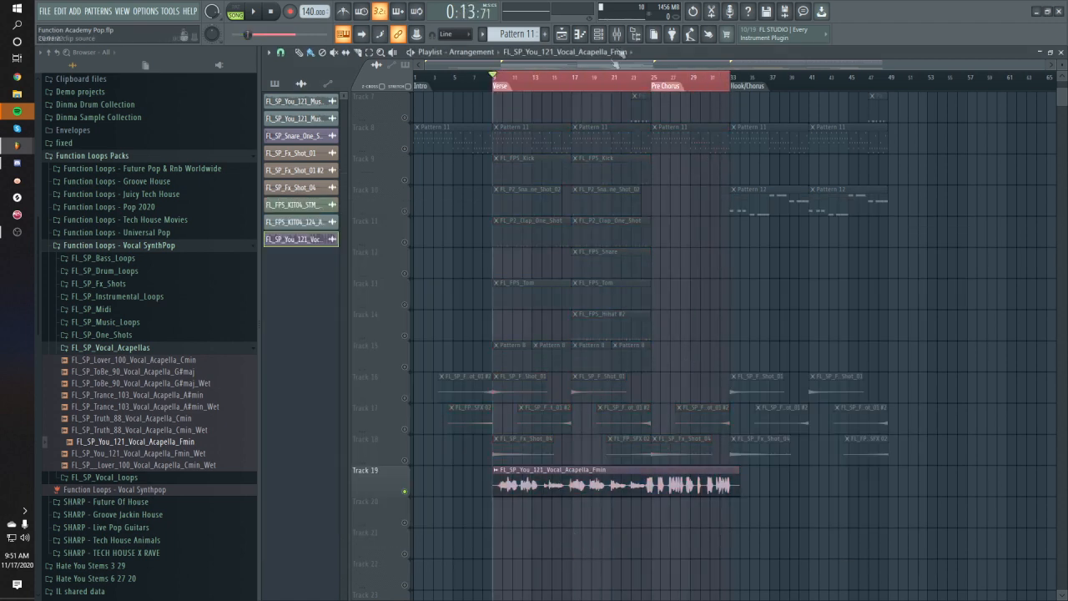
Add Fruity Limiter to the first effect slot of the Vocal mixer track and play the vocal to capture its waveform.
click(617, 34)
click(866, 237)
mouse_move(869, 245)
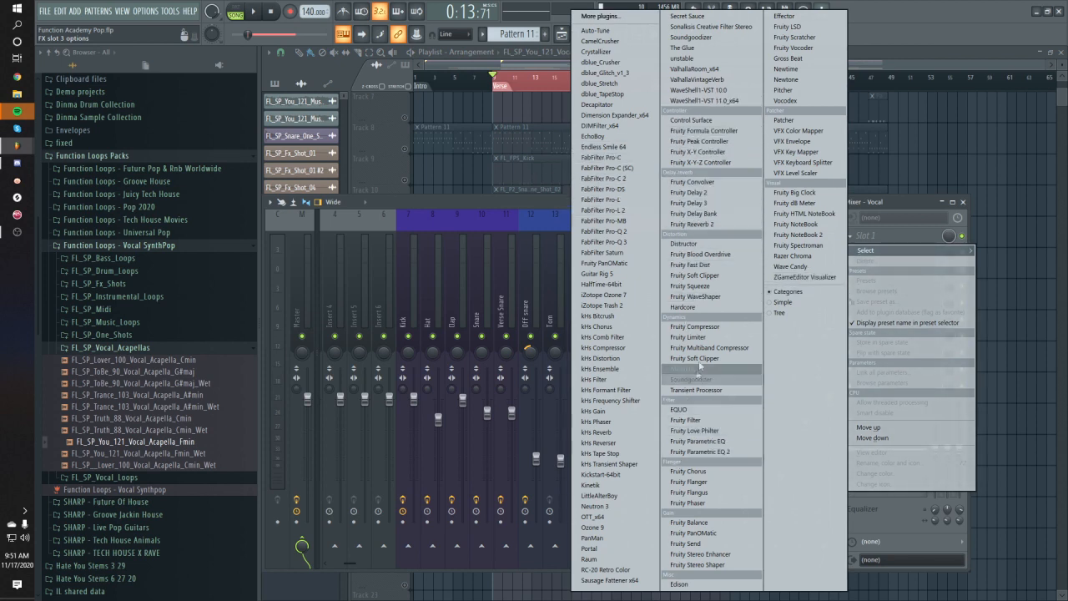
click(699, 336)
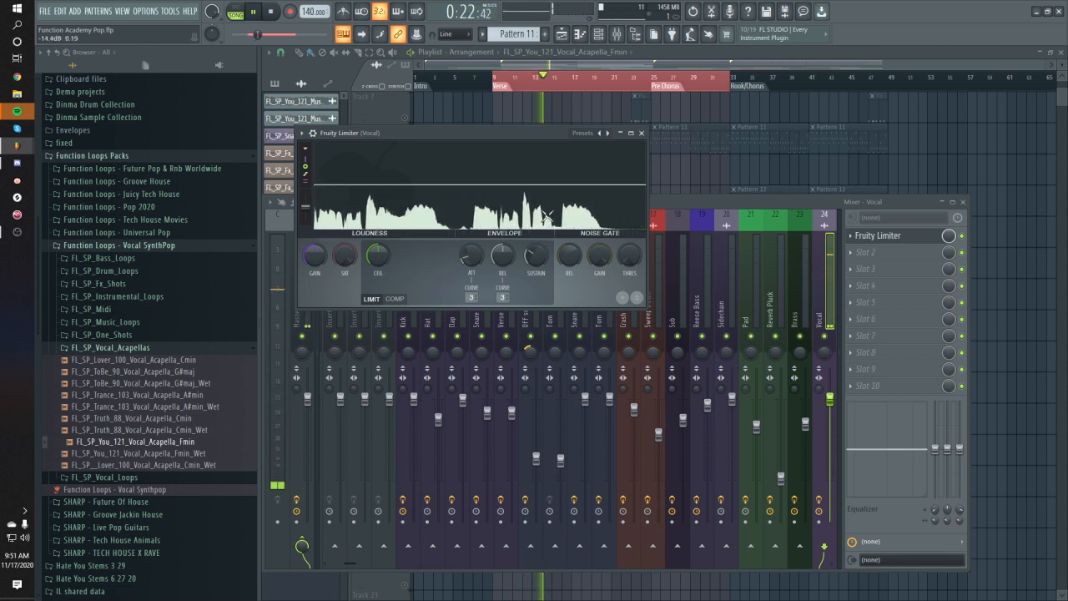
click(584, 236)
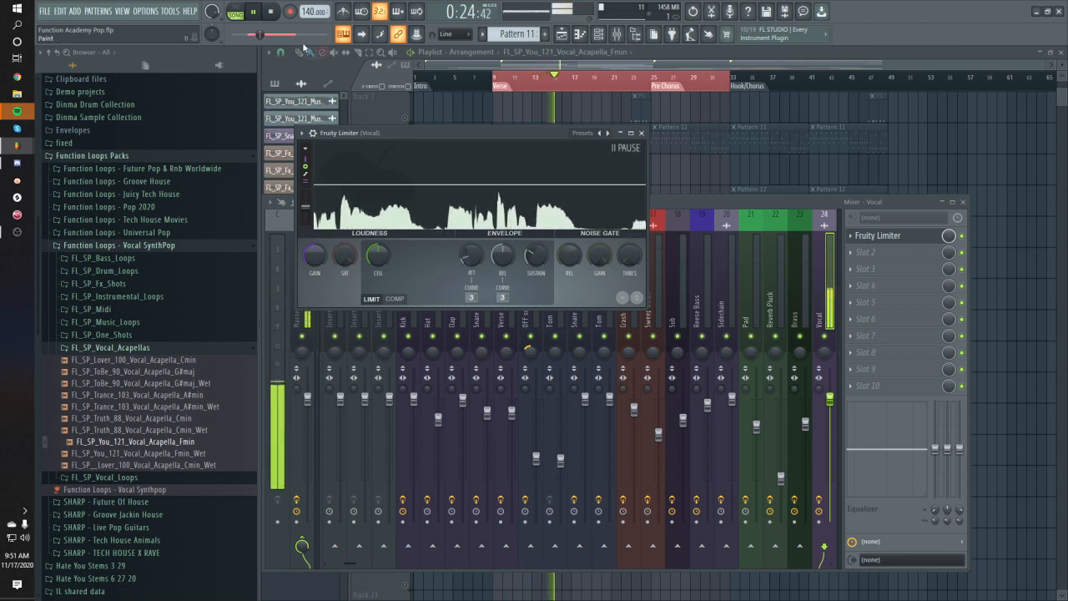
key(space)
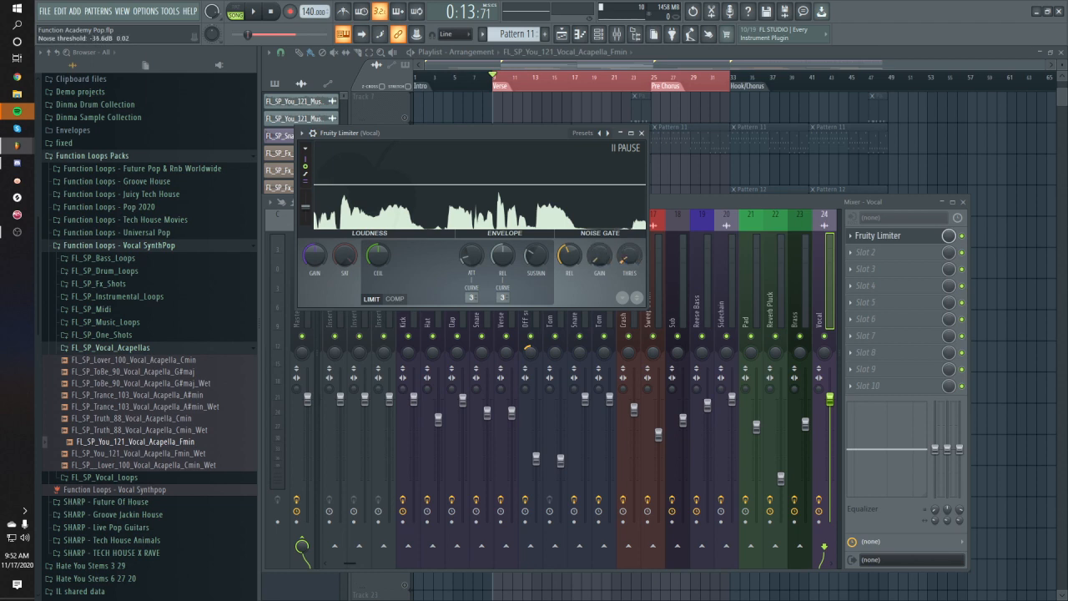
Set the limiter's noise gate threshold to about -32.7 dB and play the vocal to check the gating.
drag(623, 259, 623, 257)
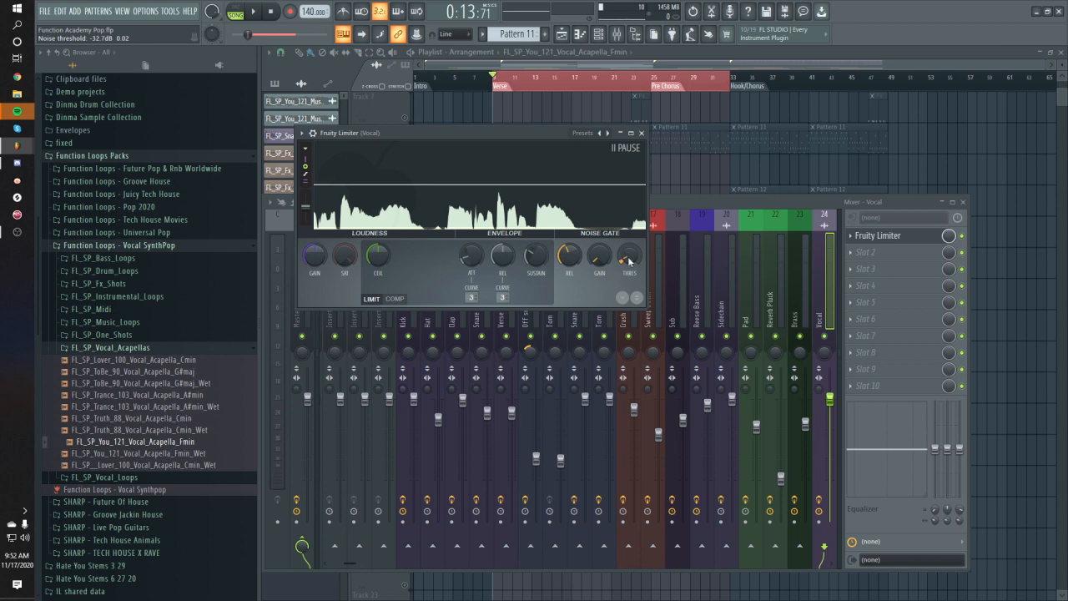
key(space)
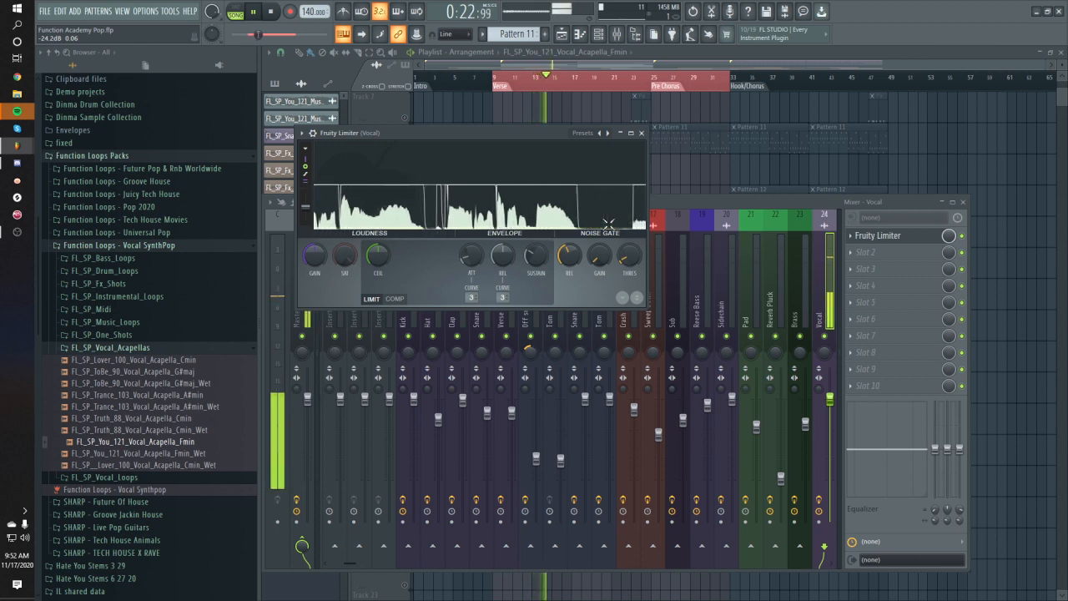
key(space)
click(605, 214)
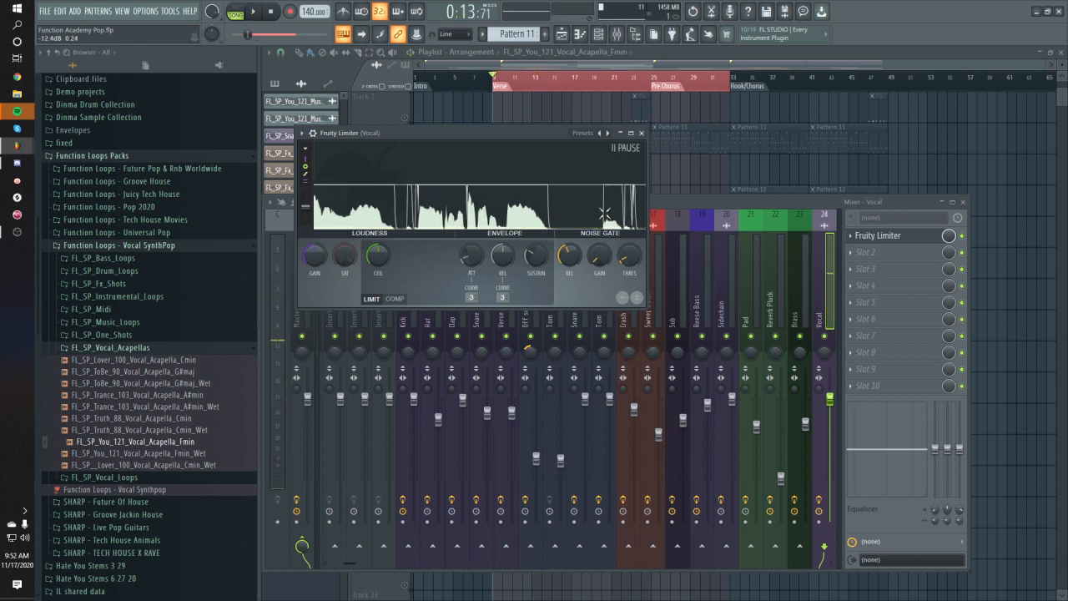
Add Fruity parametric EQ 2 to the Vocal track's second slot and sweep a boosted band 2 up to the high mids.
click(877, 253)
click(704, 452)
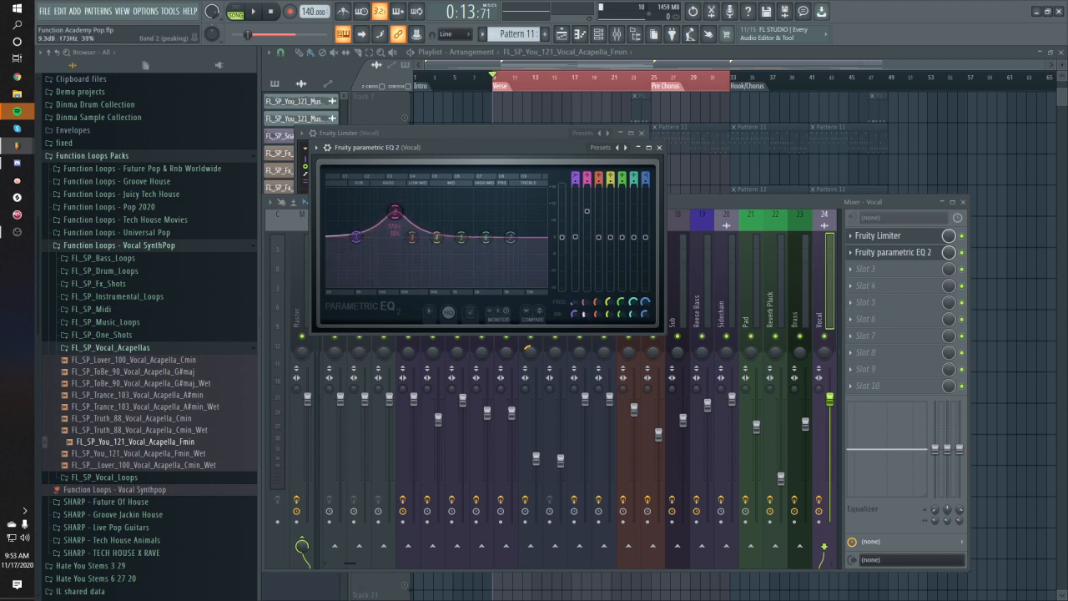
drag(395, 213, 477, 195)
Narrow EQ band 2 and cut it by about 6.1 dB near 1986 Hz, playing the vocal to check.
key(space)
key(space)
key(space)
key(space)
key(space)
key(space)
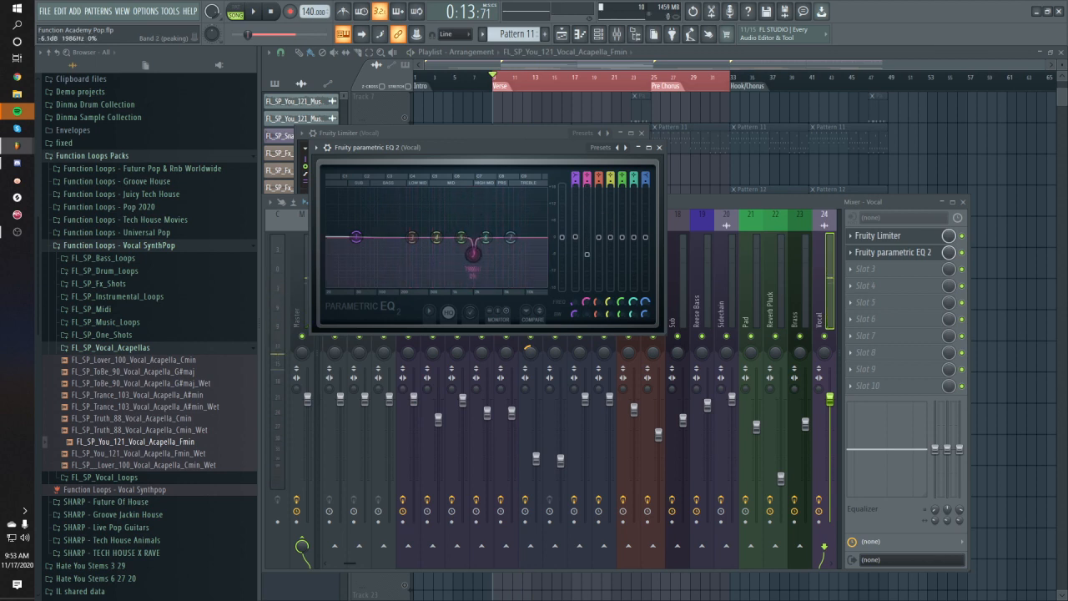
drag(473, 253, 473, 254)
key(space)
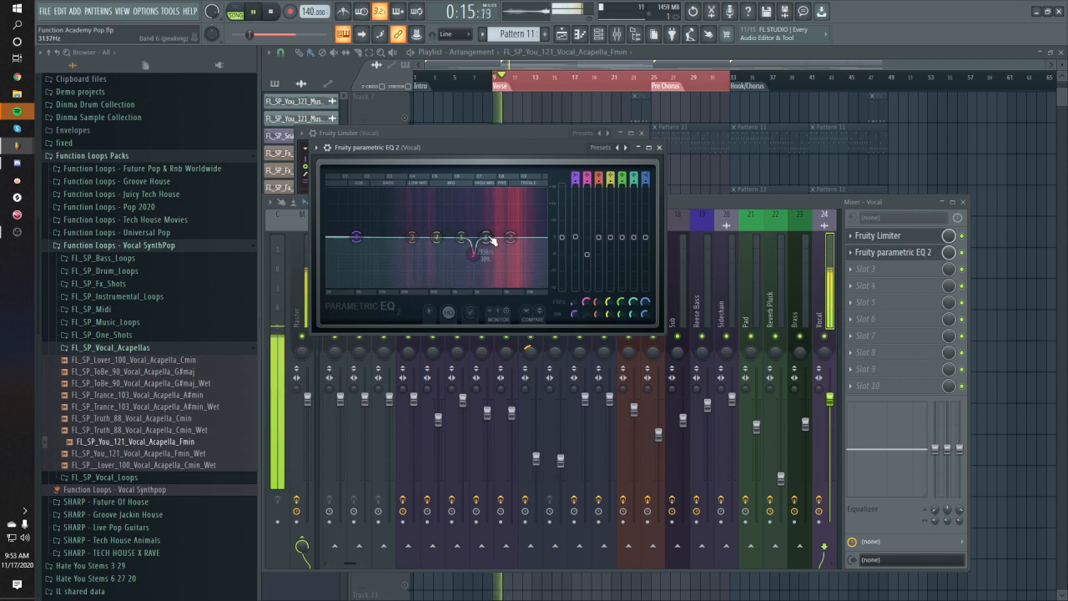
key(space)
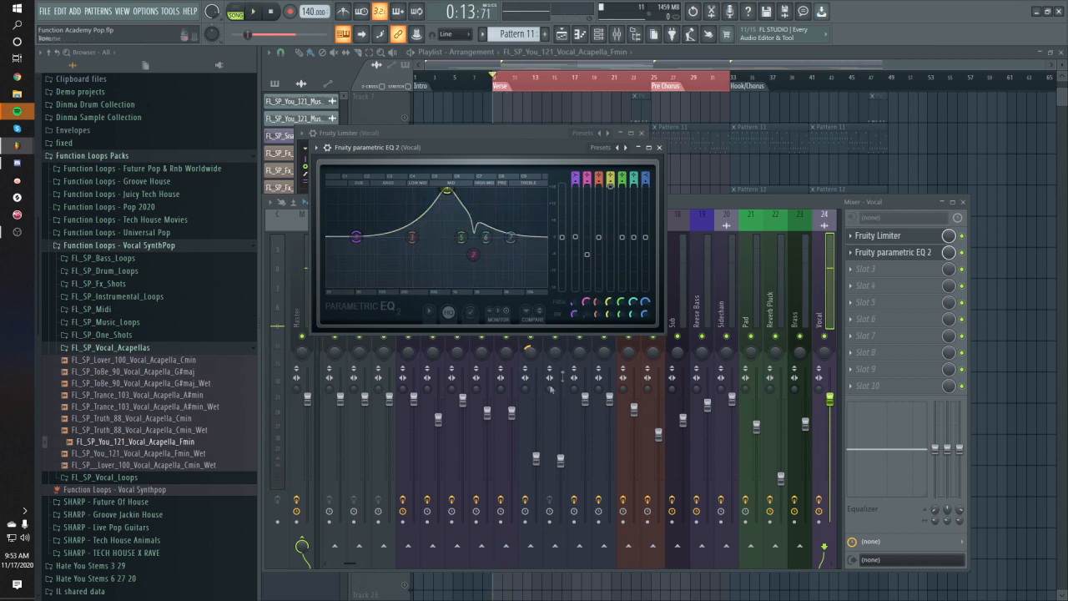
Narrow EQ band 4 and lower it into a cut at about 657 Hz.
drag(608, 316, 608, 359)
mouse_move(447, 190)
mouse_down()
mouse_move(435, 190)
mouse_move(436, 247)
mouse_up()
key(space)
key(space)
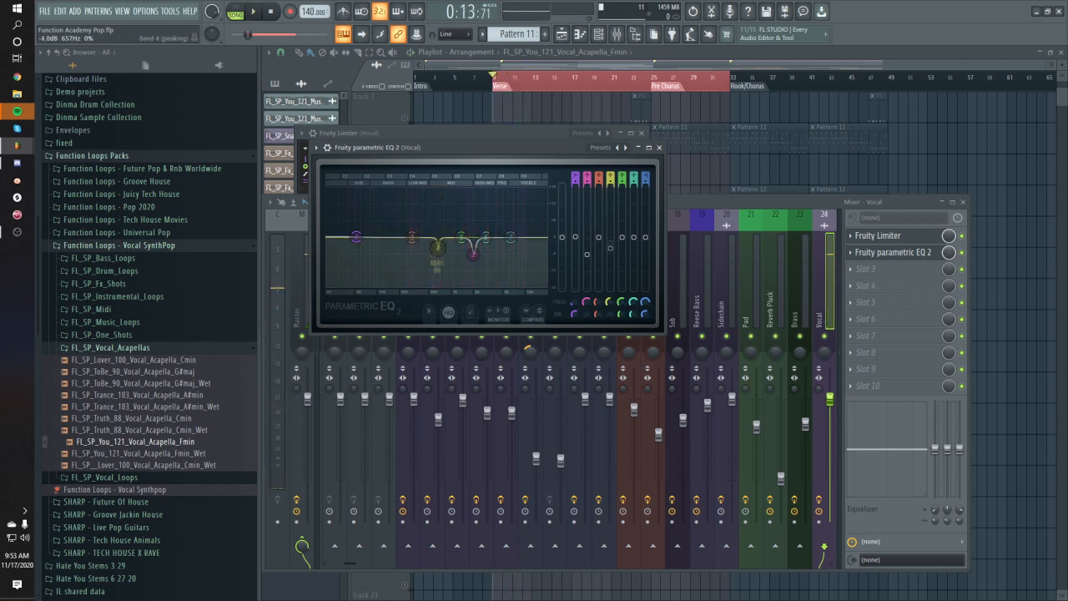
drag(610, 251, 614, 258)
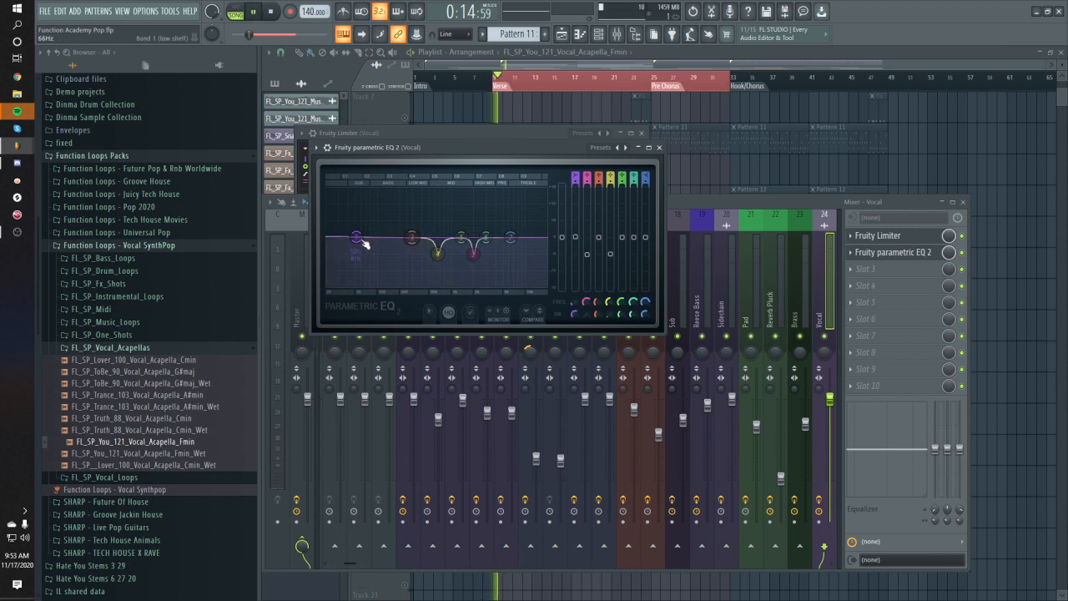
Turn EQ band 1 into a high-pass filter at about 188 Hz with a bandwidth of about 56%.
key(space)
drag(356, 238, 398, 286)
drag(574, 178, 574, 190)
drag(574, 314, 574, 330)
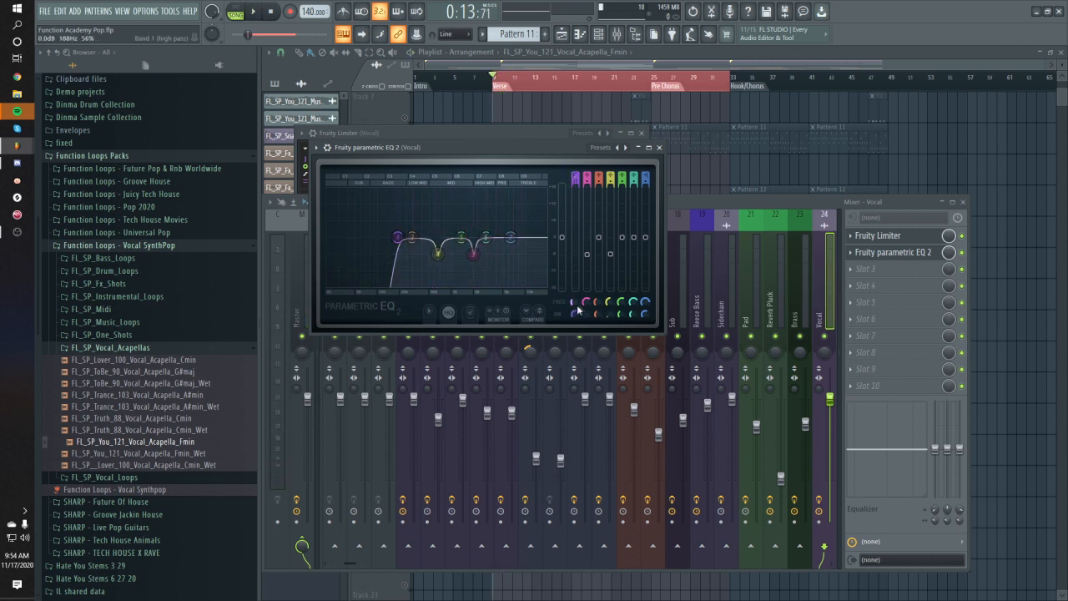
Try EQ band 1's high-pass at about 363 Hz while playing the vocal, and return it to its earlier position.
drag(397, 237, 416, 238)
key(space)
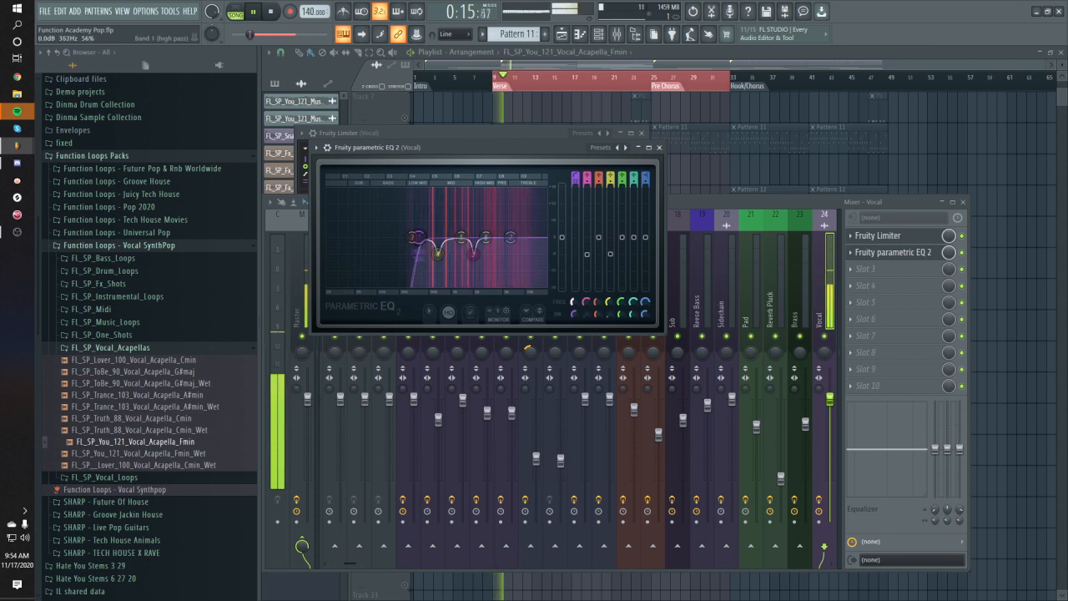
drag(394, 236, 399, 237)
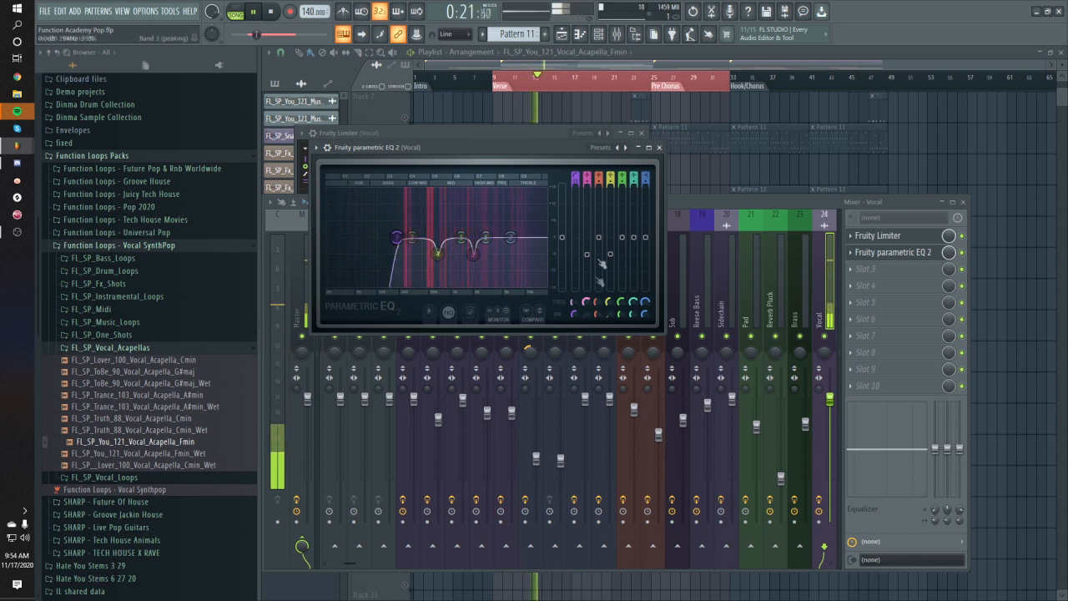
Sweep boosted EQ band 6 through the high mids and band 3 through the low mids, lowering each into a narrow cut.
drag(486, 238, 490, 215)
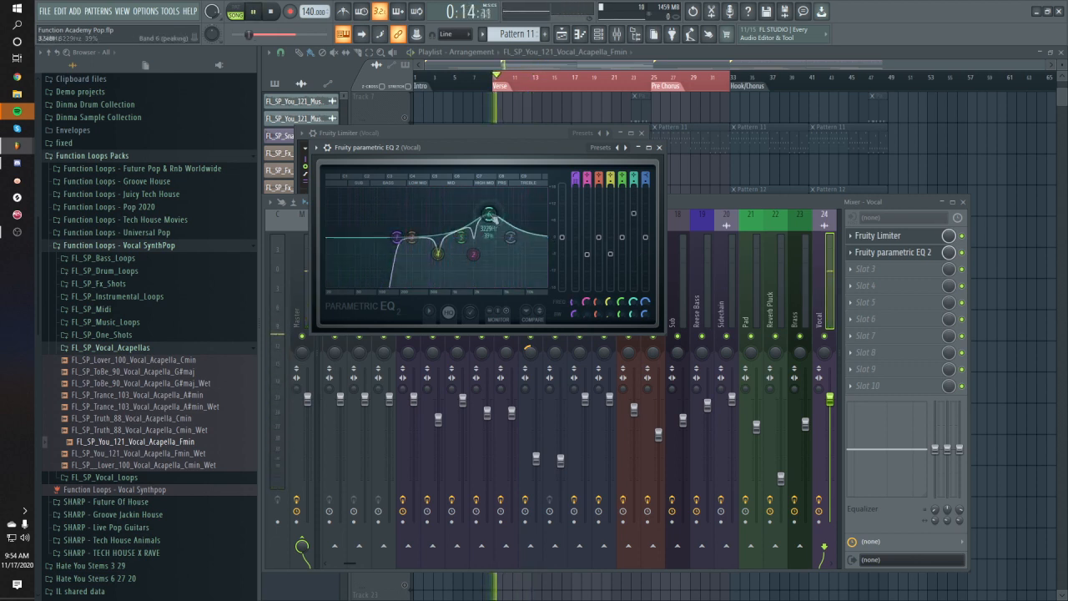
drag(633, 313, 633, 340)
drag(489, 214, 496, 191)
drag(636, 194, 636, 258)
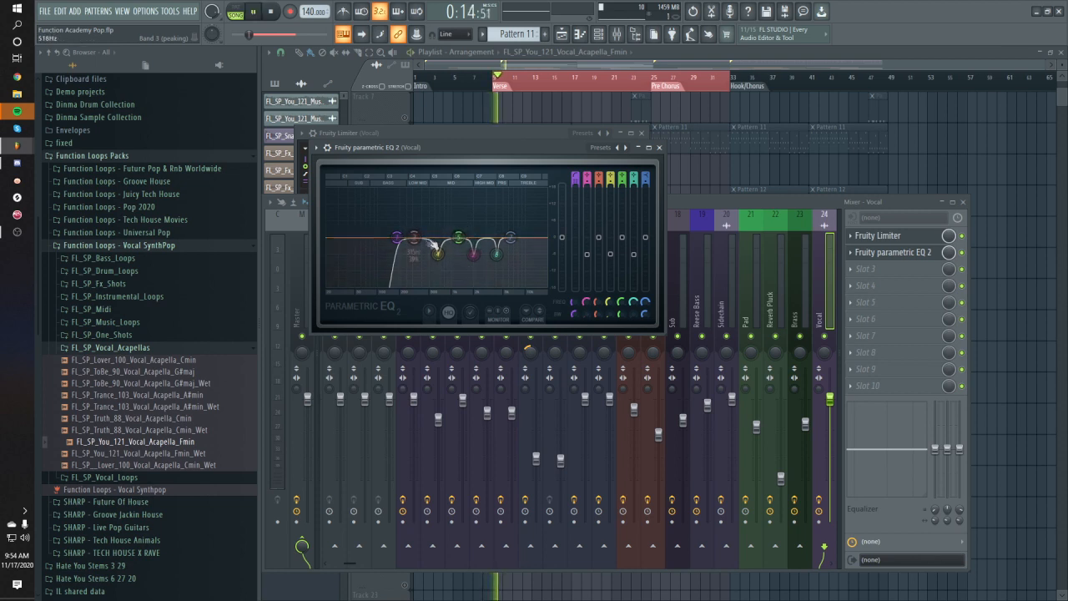
drag(418, 214, 411, 189)
drag(599, 187, 599, 265)
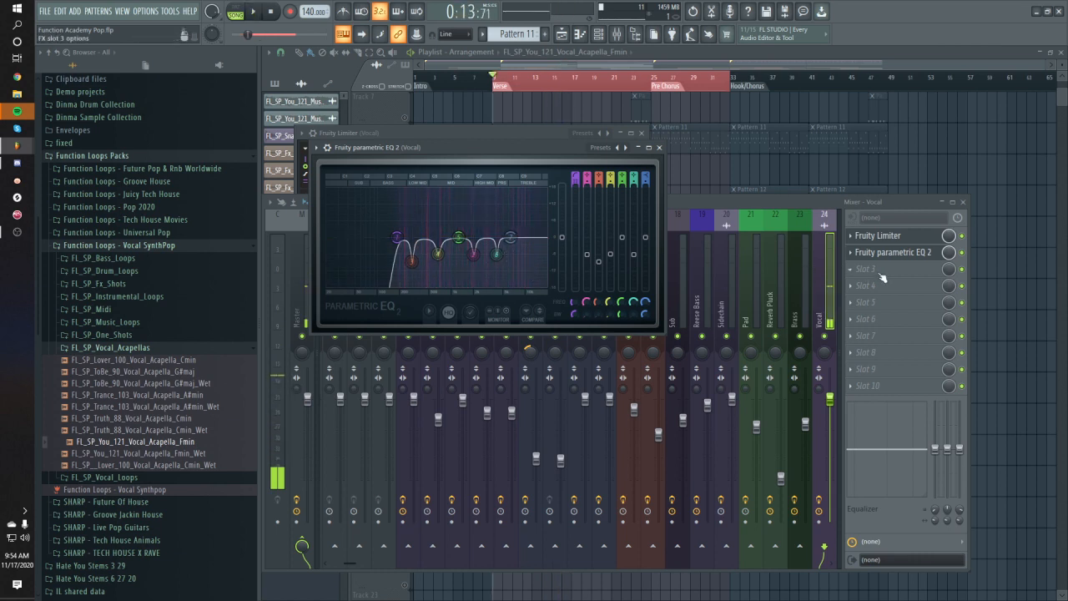
Add a second Fruity parametric EQ 2 in the Vocal track's third slot and slightly boost its band 7 high shelf.
click(861, 270)
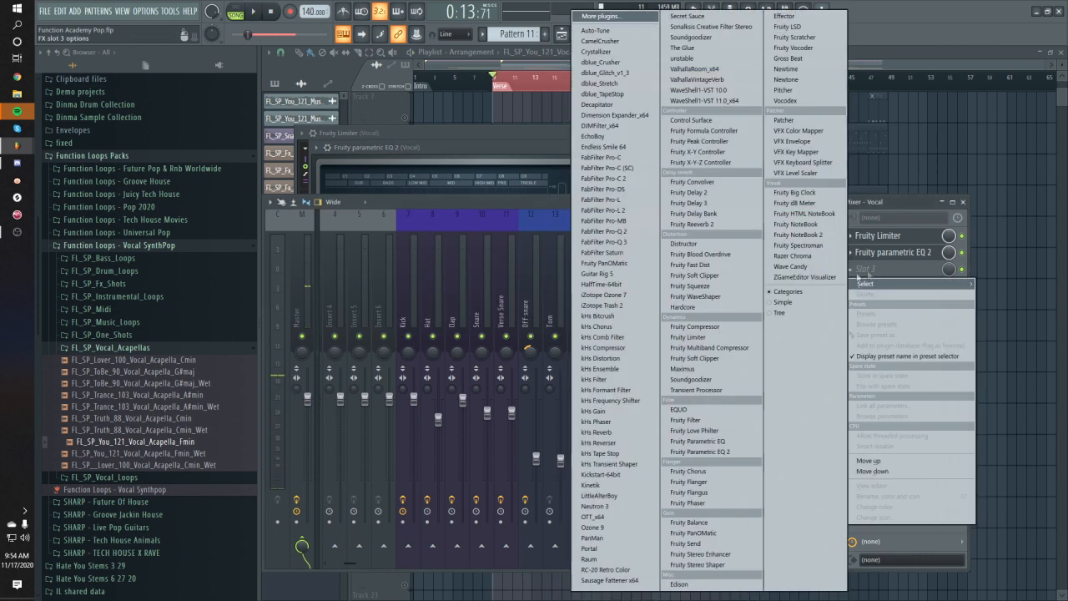
click(700, 451)
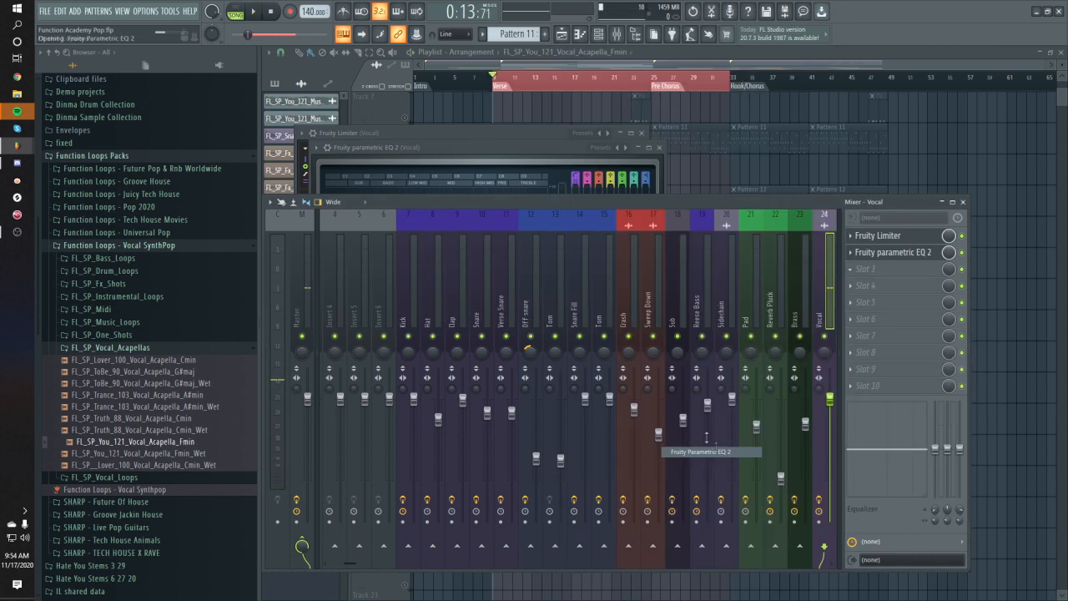
drag(659, 251, 659, 243)
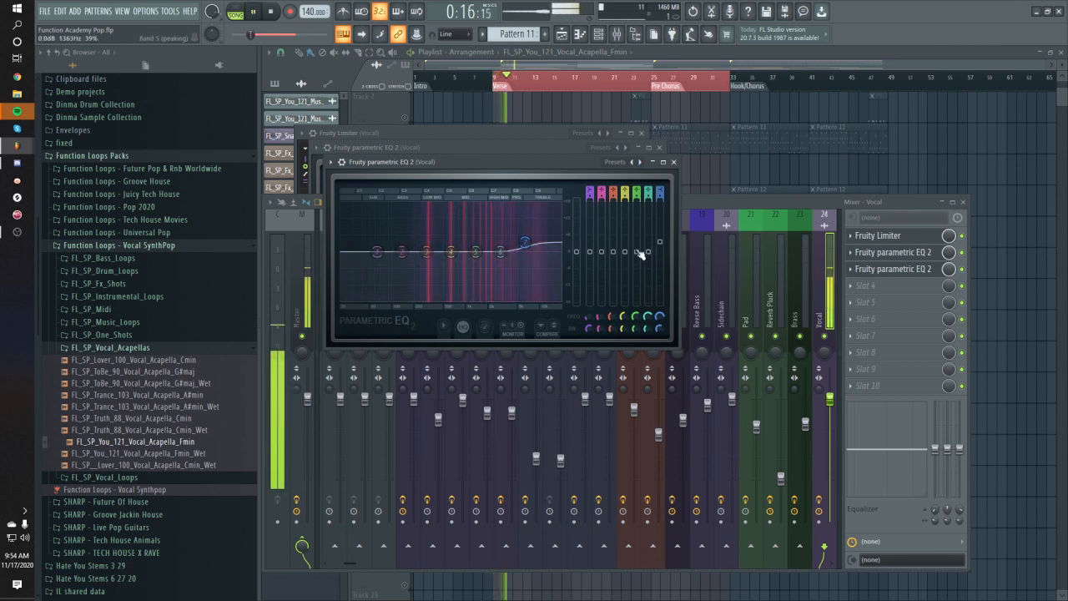
key(space)
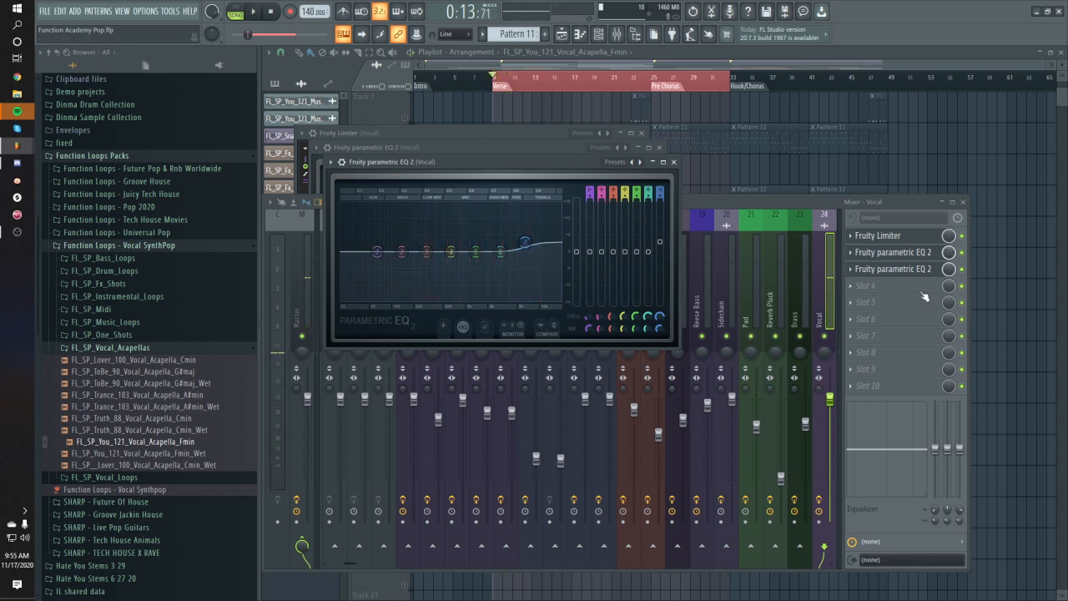
Unsolo the vocal's playlist track and solo the Vocal track in the mixer instead, playing the song to check.
key(F5)
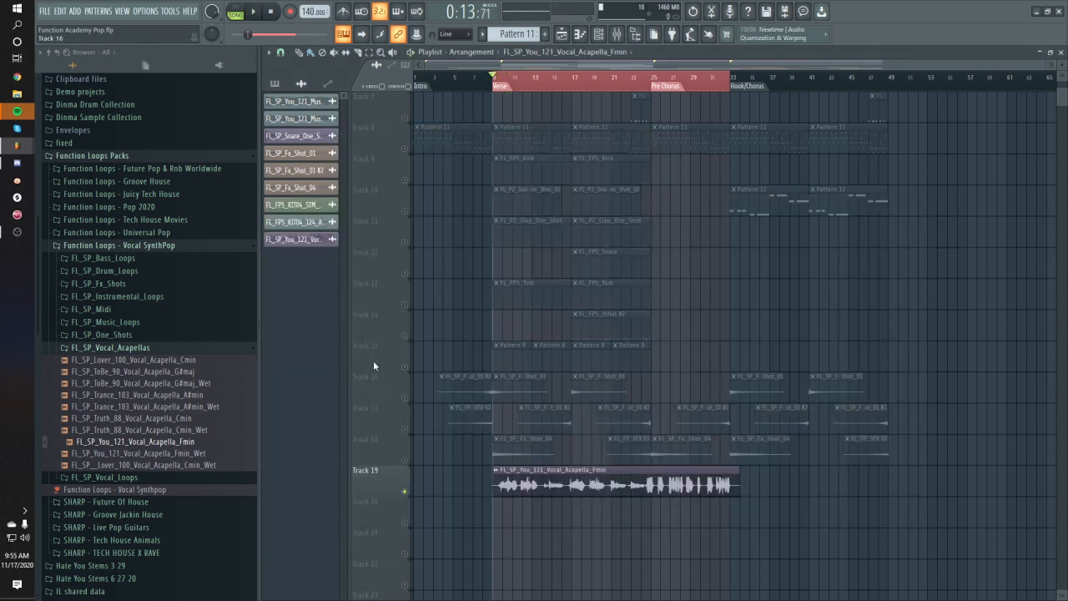
click(406, 306)
key(space)
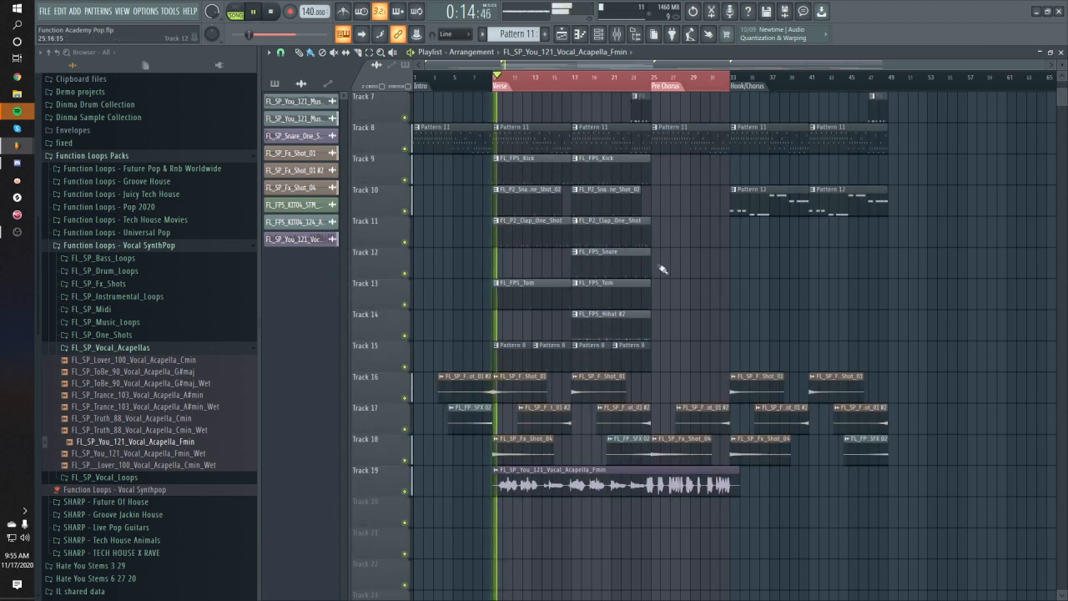
click(624, 38)
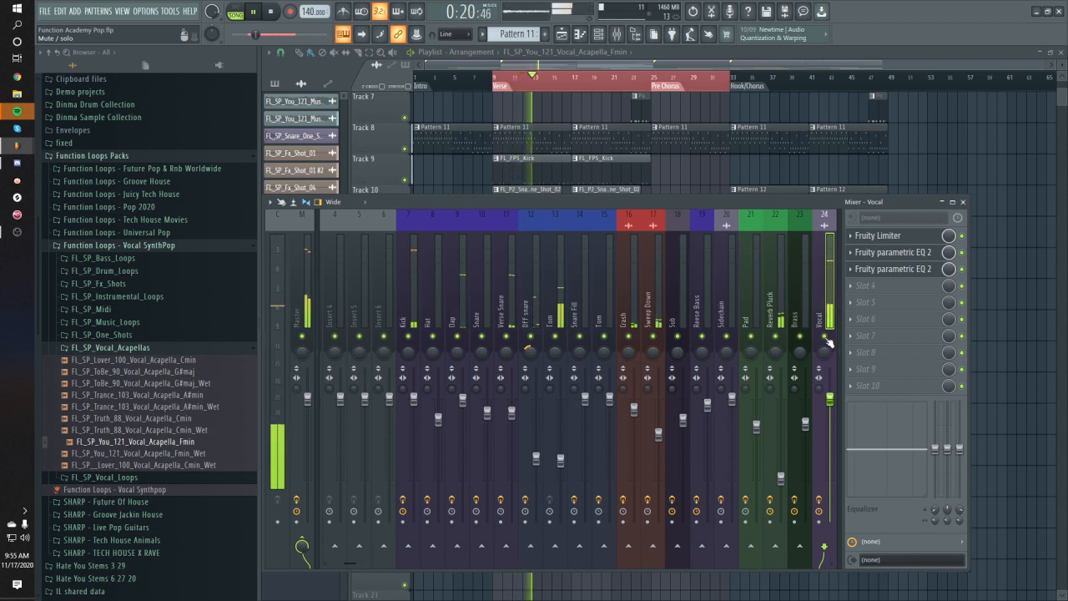
key(space)
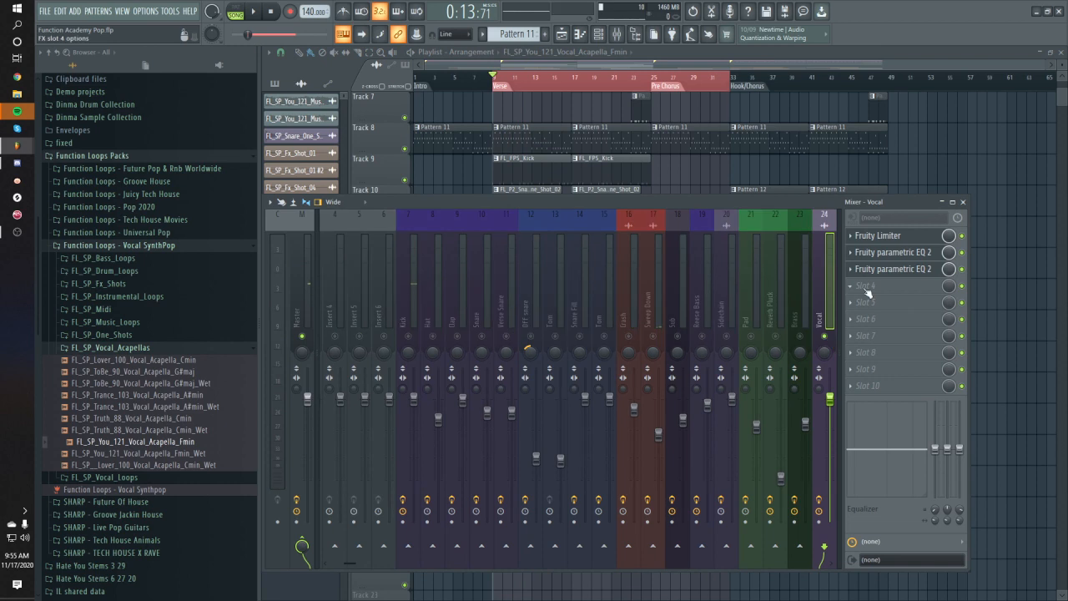
click(868, 288)
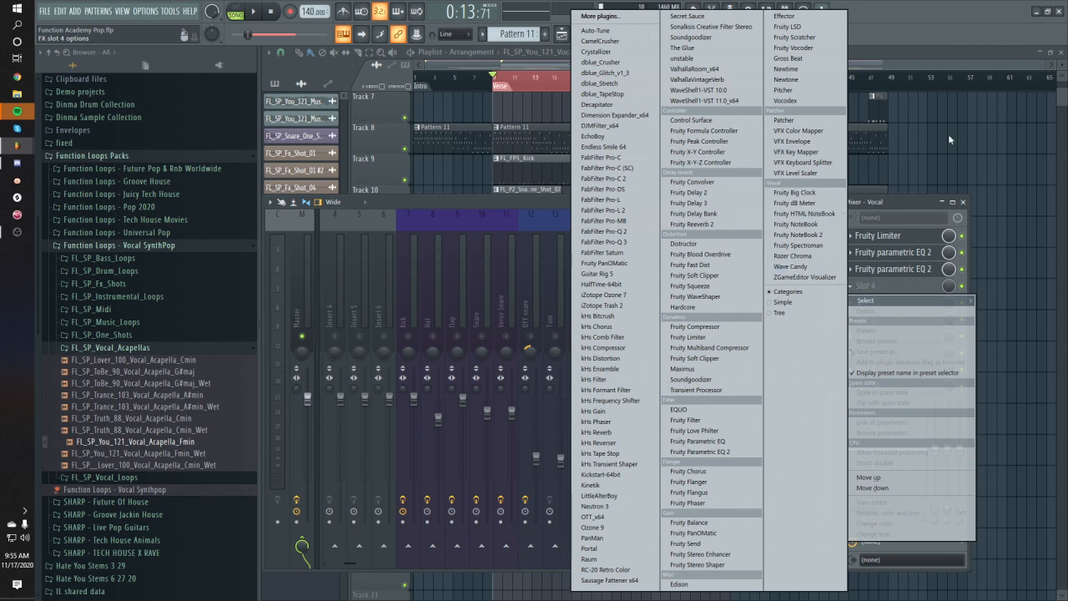
click(488, 504)
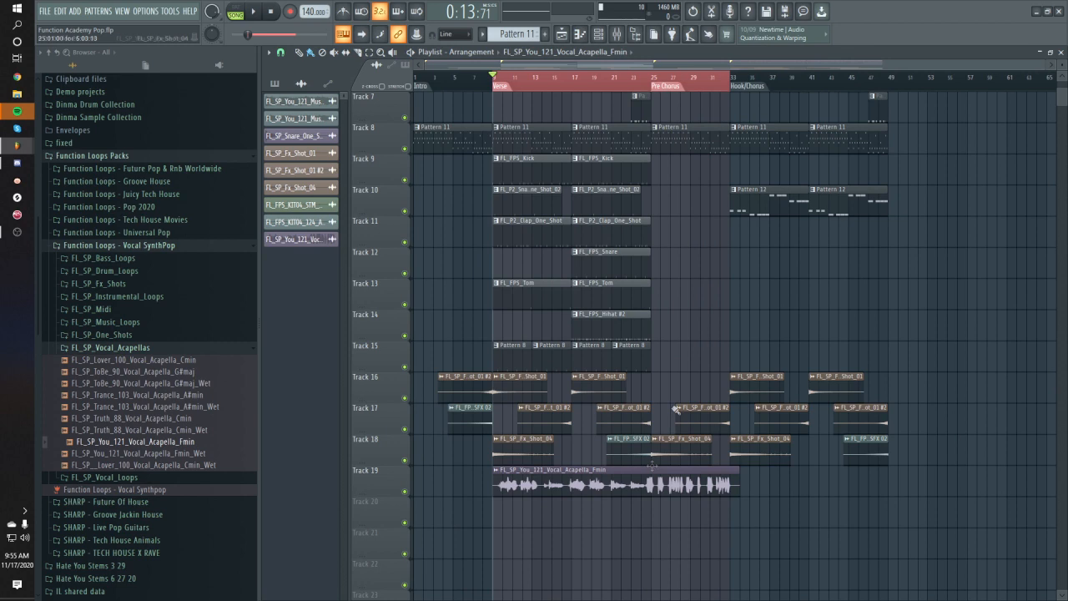
click(617, 34)
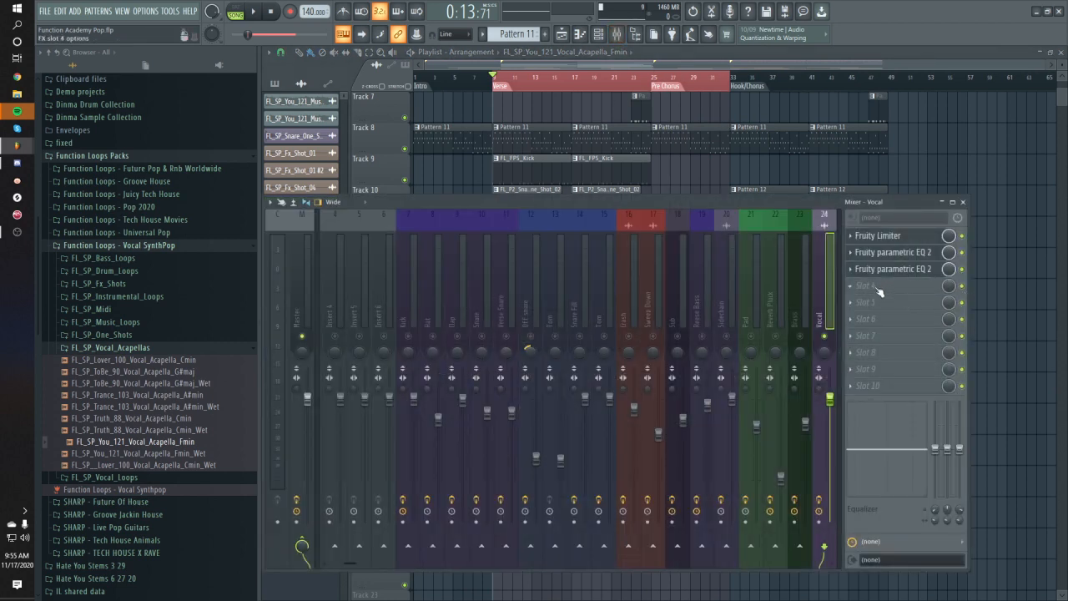
Add Fruity Limiter to the Vocal track's fourth slot and switch it to compressor mode.
click(878, 290)
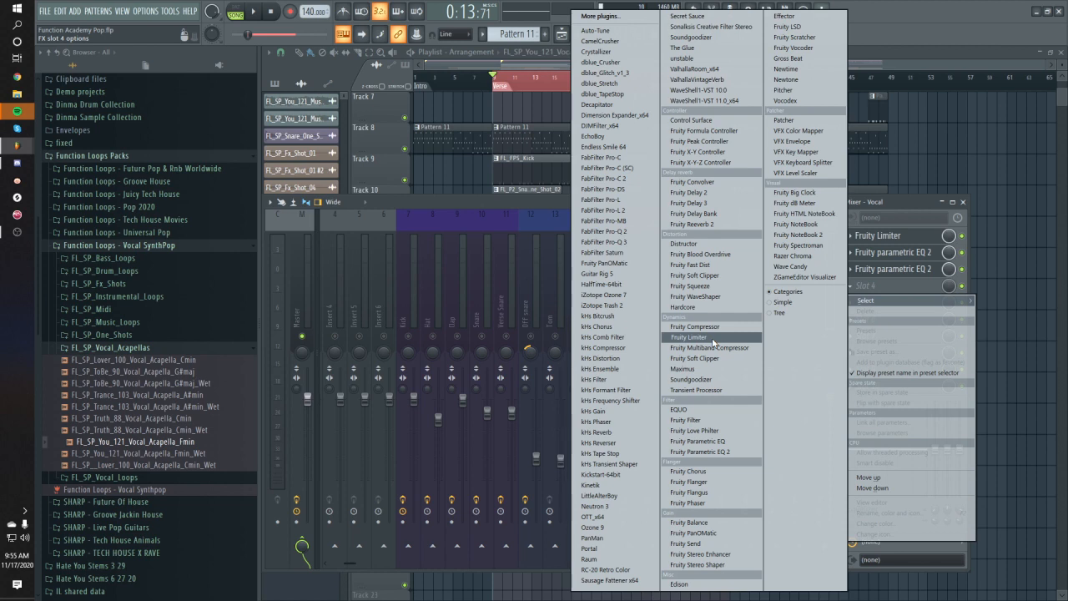
click(714, 338)
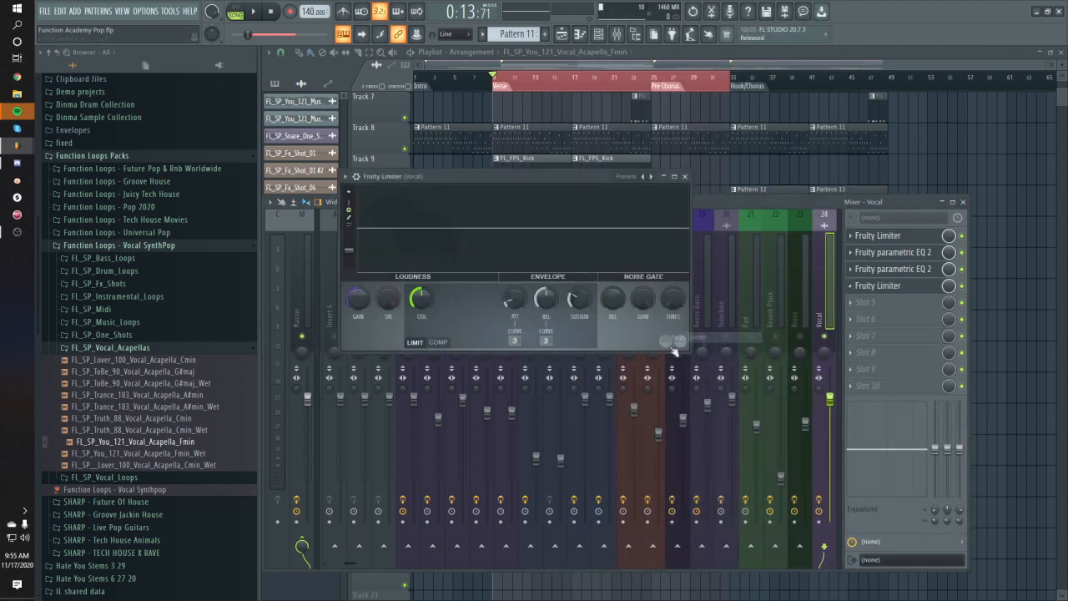
click(439, 342)
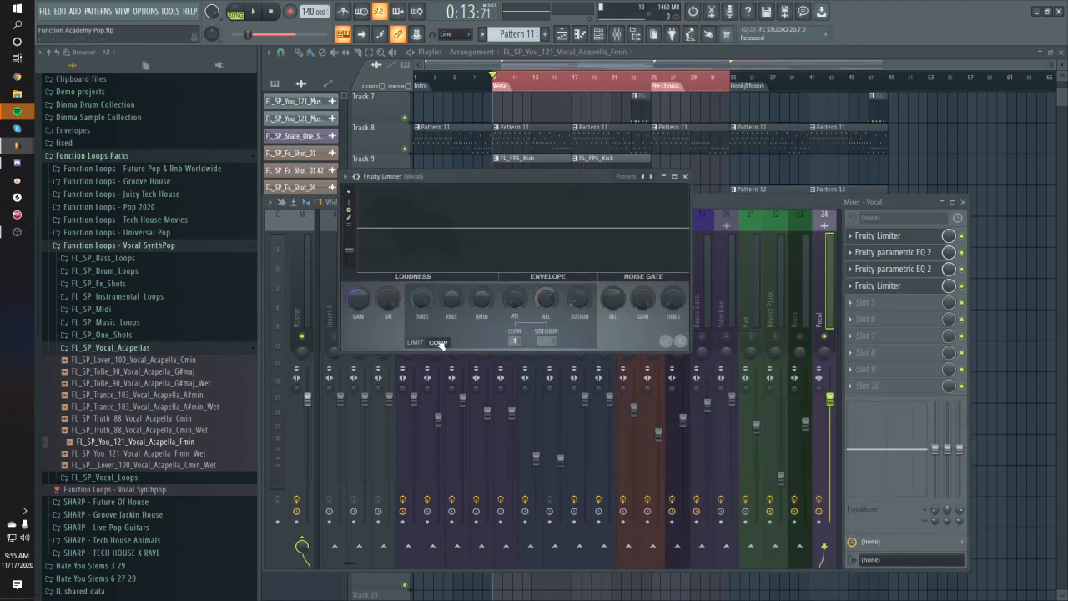
click(437, 341)
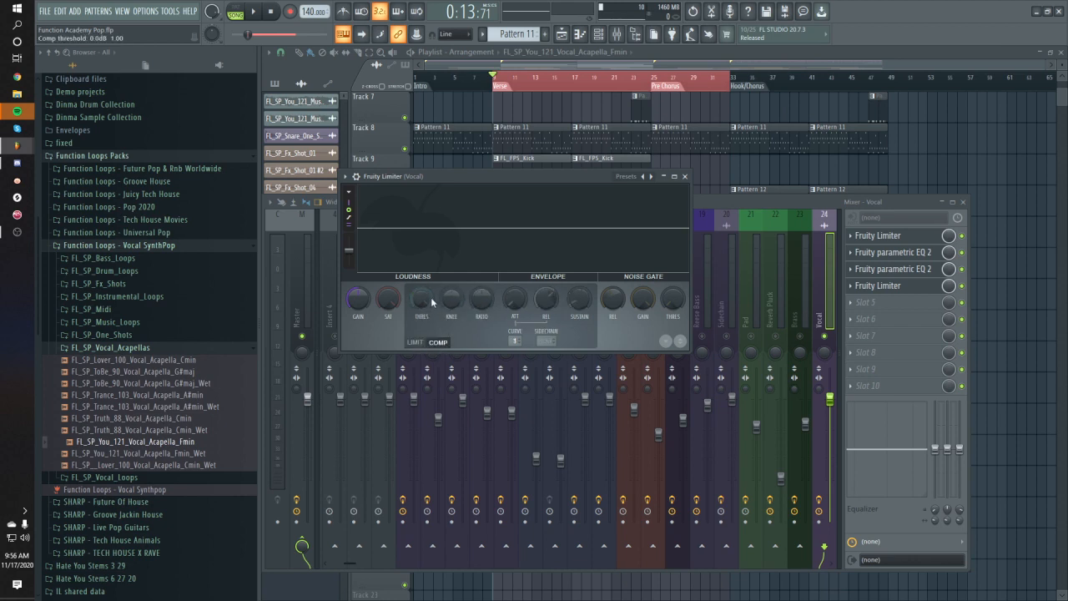
Lower the compressor's threshold, raise its ratio and set the knee to 13%, playing the vocal before and after.
key(space)
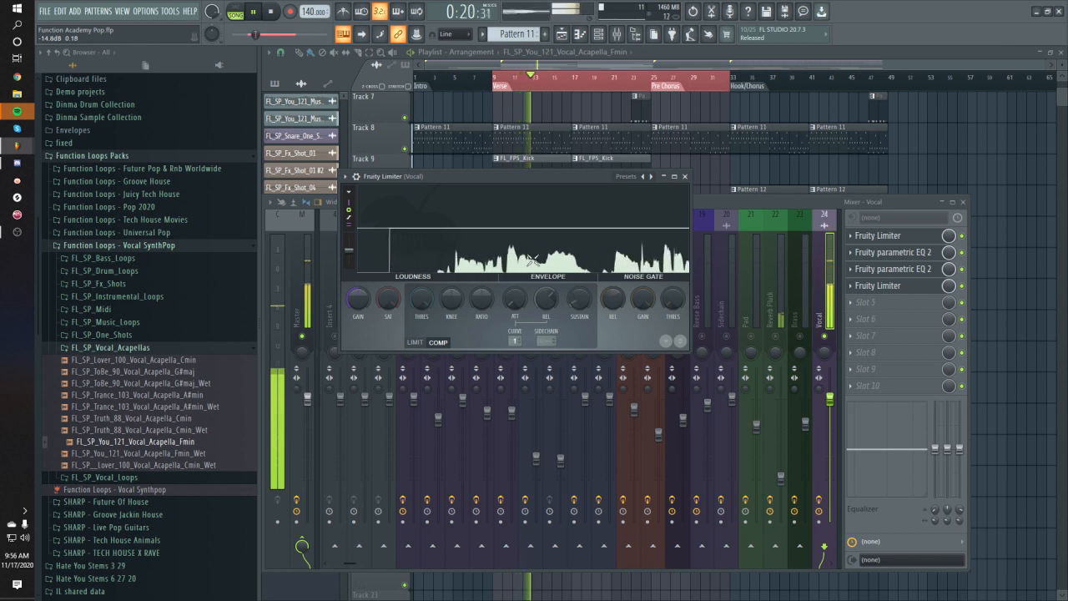
key(space)
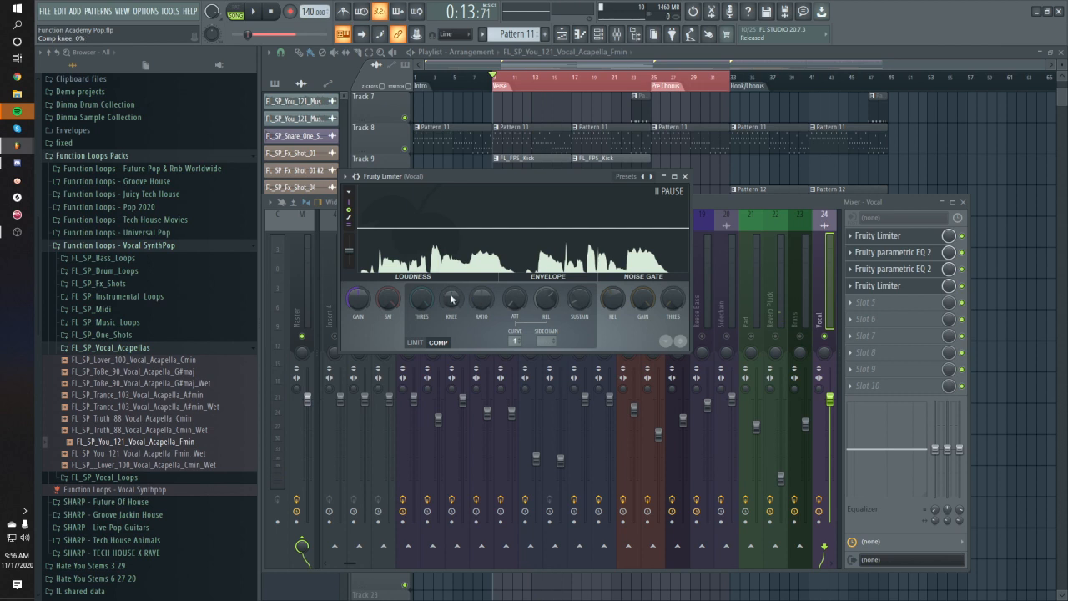
drag(426, 303, 426, 333)
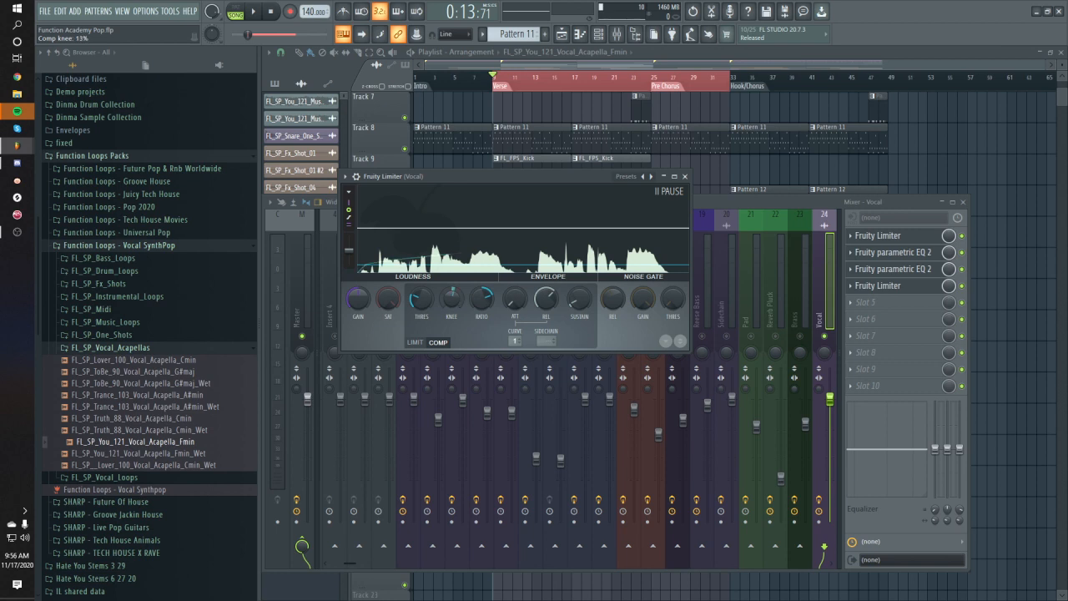
key(space)
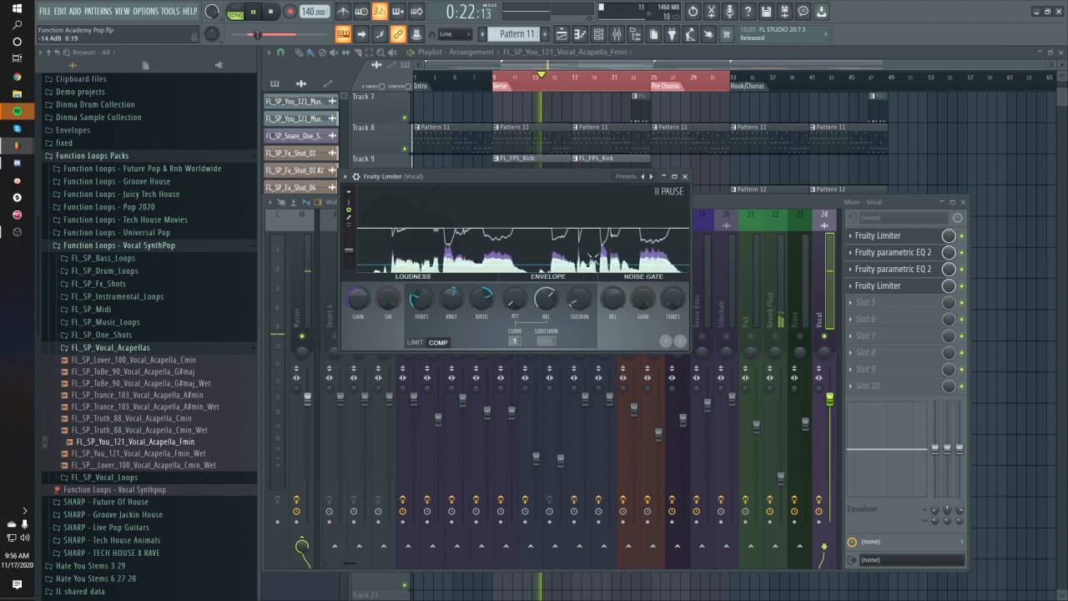
key(space)
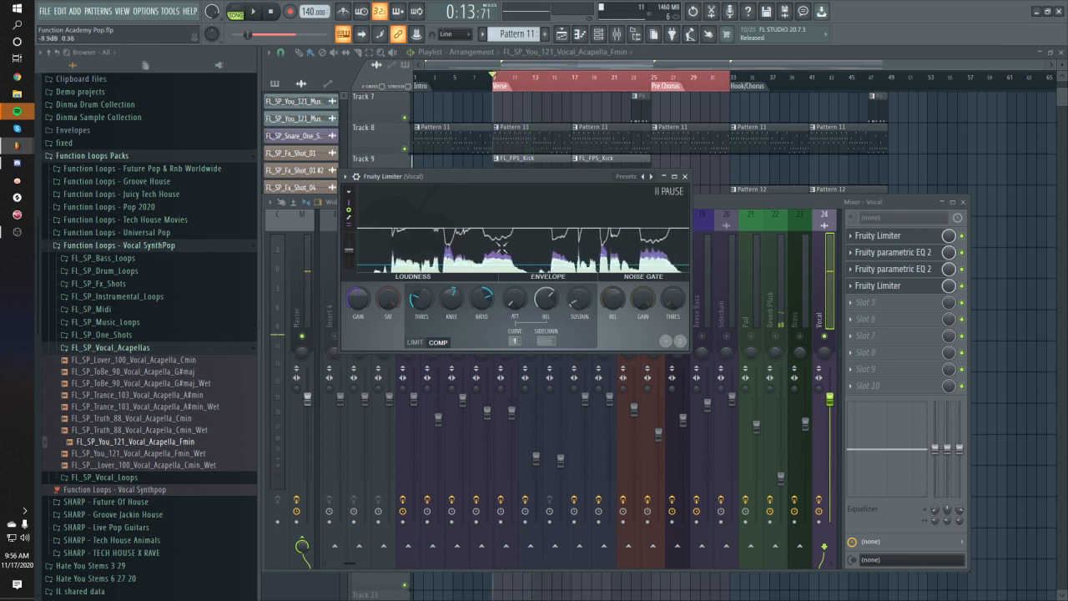
Add FabFilter Pro-DS to the Vocal track's fifth slot.
click(864, 305)
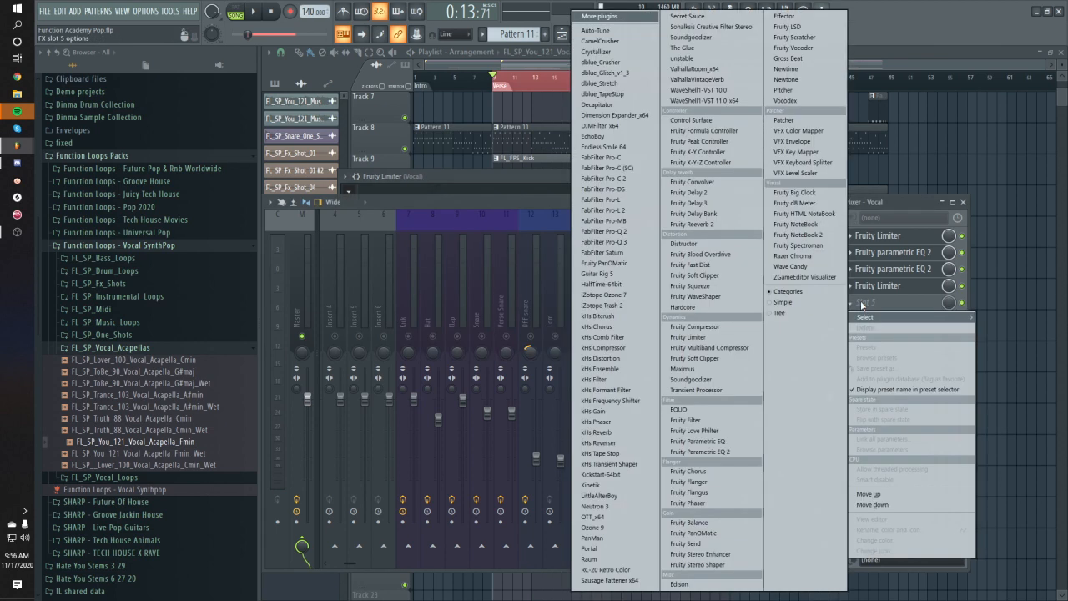
click(628, 191)
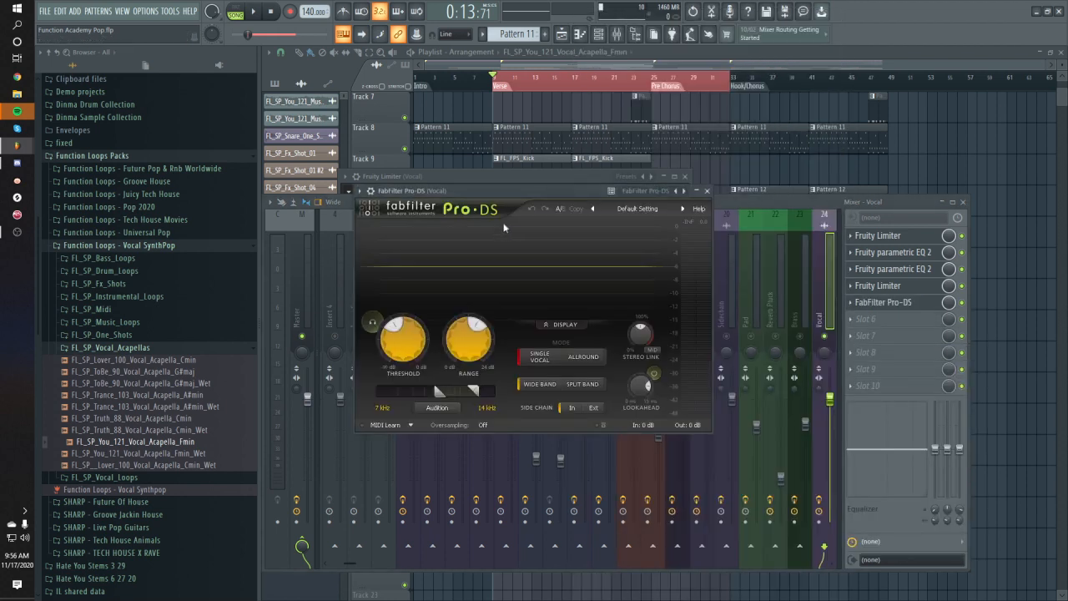
drag(525, 191, 536, 191)
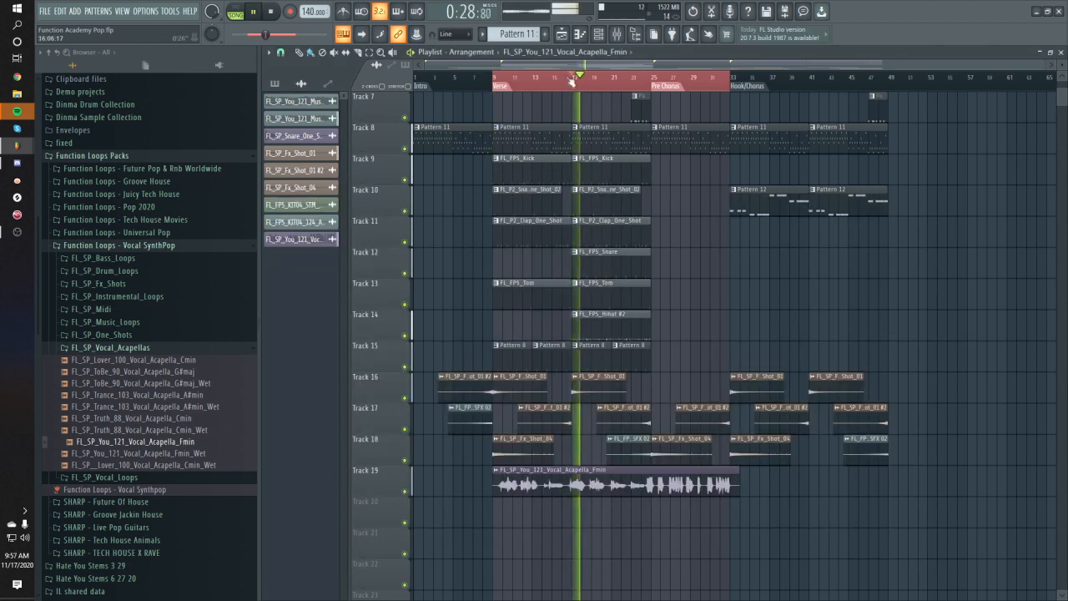
Reopen FabFilter Pro-DS on the Vocal track and play from bar 17 to examine which sibilants it detects.
click(617, 33)
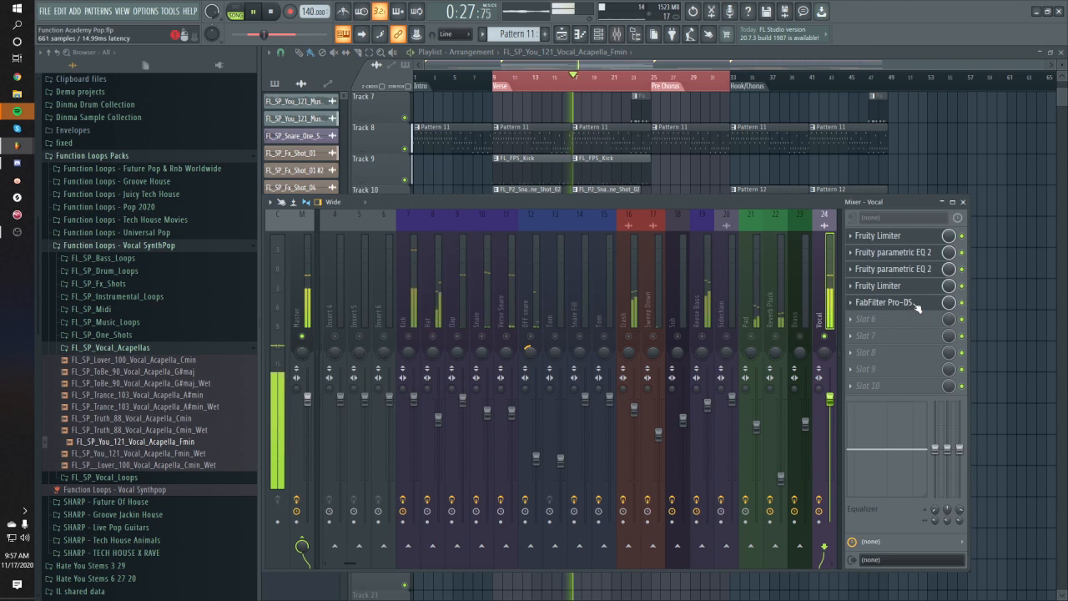
click(883, 302)
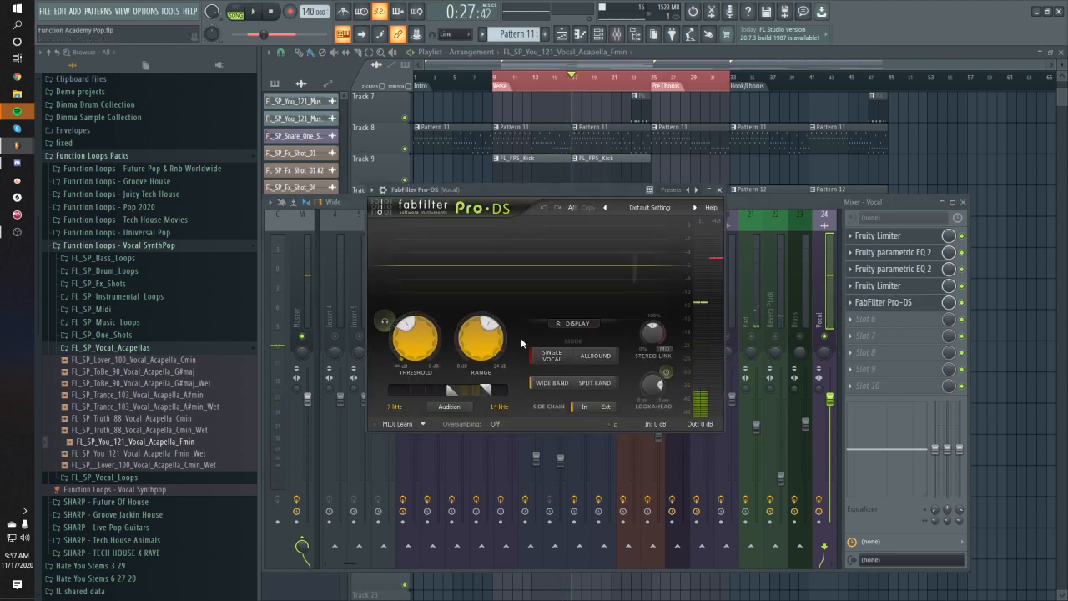
key(space)
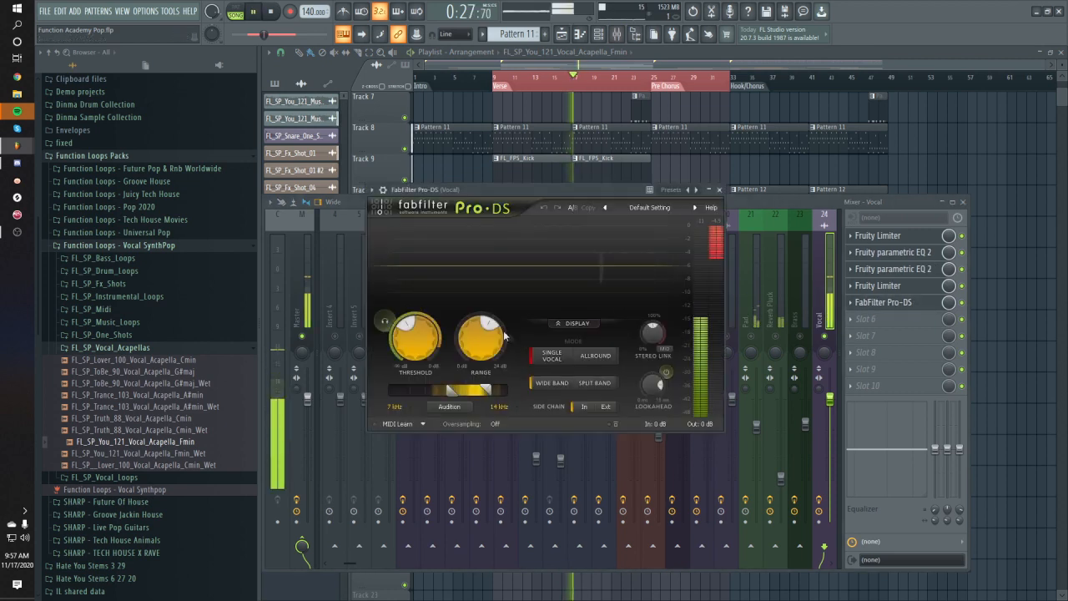
key(space)
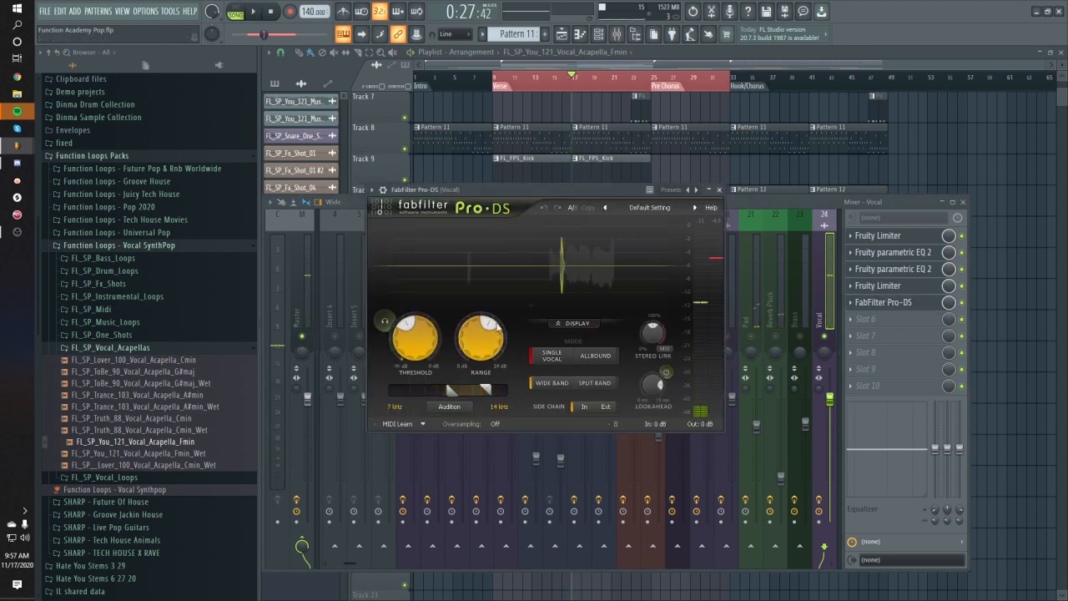
Audition the triggering signal of Pro-DS during playback, and turn the audition off again.
click(385, 322)
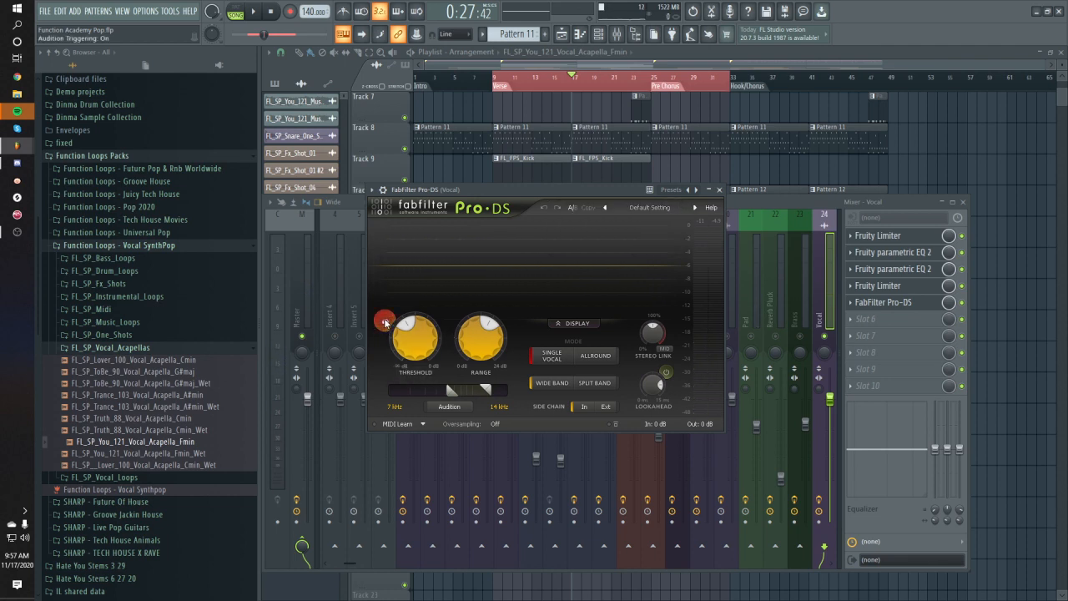
key(space)
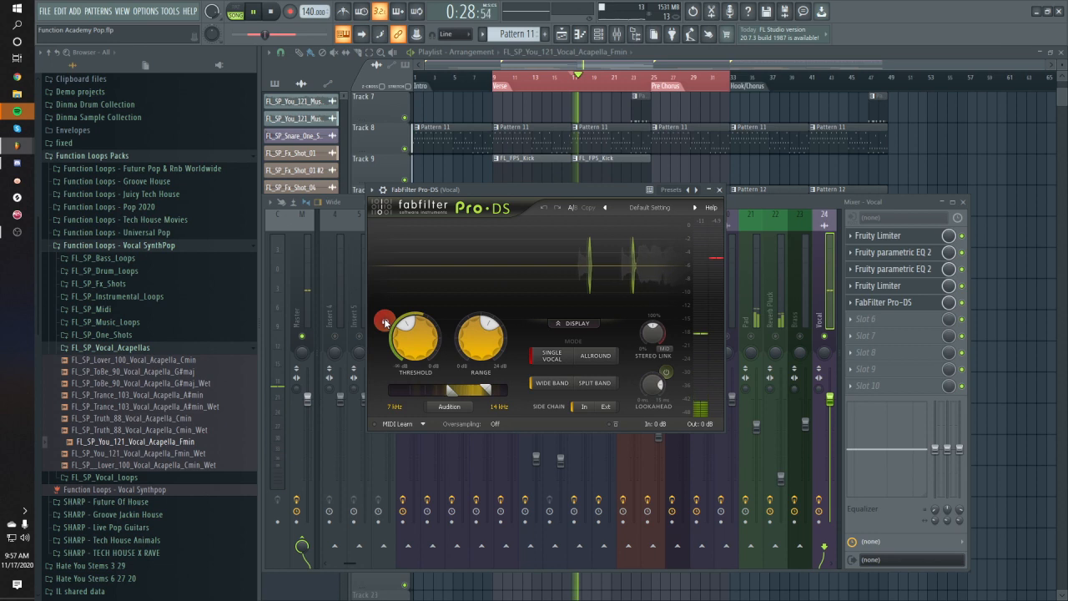
click(384, 322)
key(space)
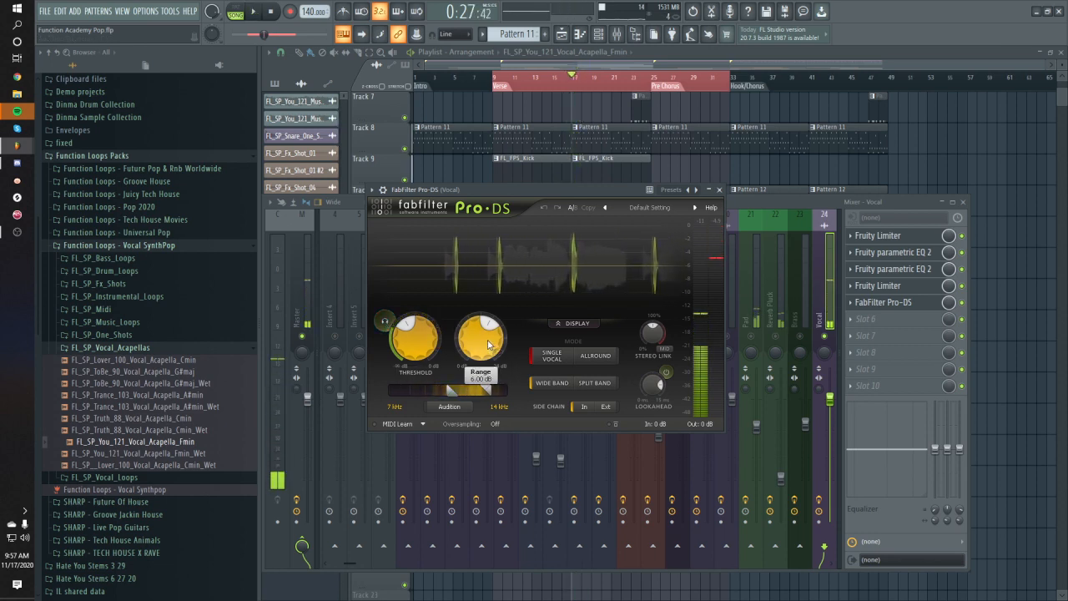
Try the Pro-DS range at its maximum of 24 dB while playing the vocal.
key(space)
drag(484, 346, 510, 262)
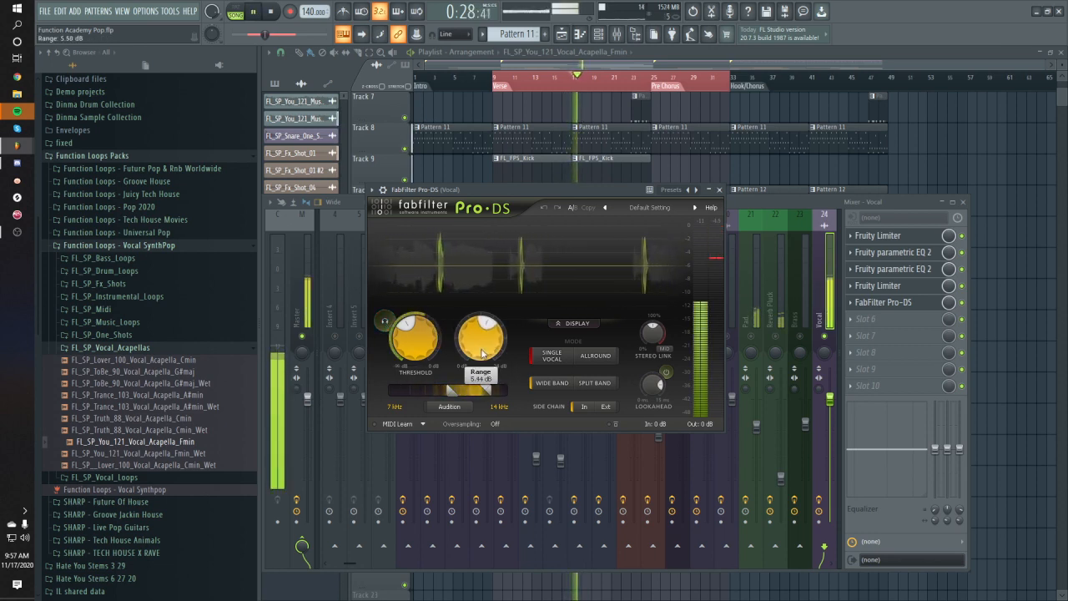
key(space)
key(space)
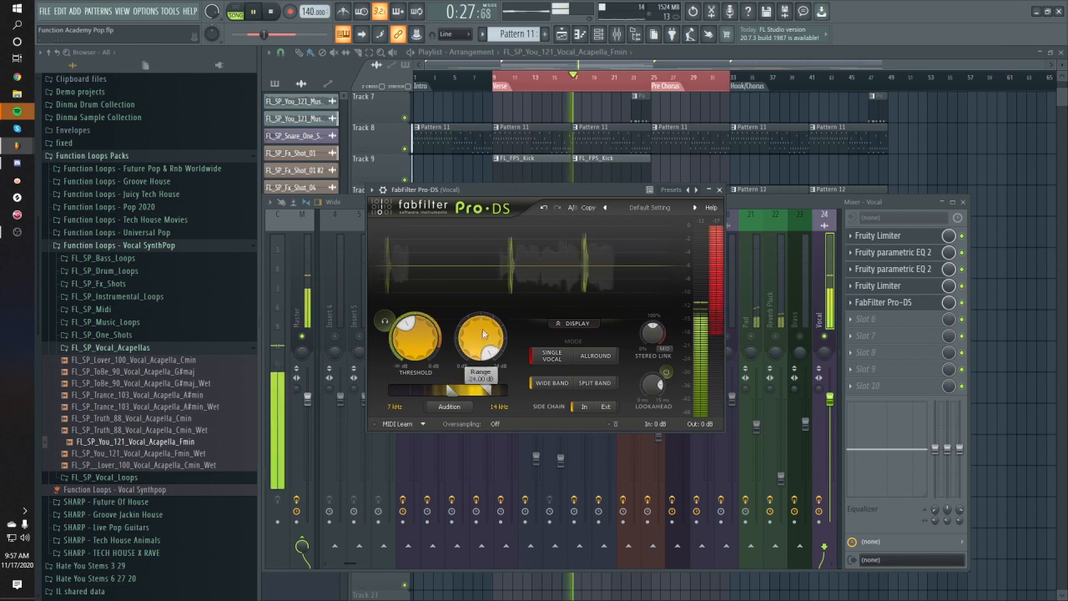
key(space)
key(space)
key(space)
Lower the Pro-DS range to a moderate amount and play the vocal to check the de-essing.
drag(480, 336, 472, 399)
key(space)
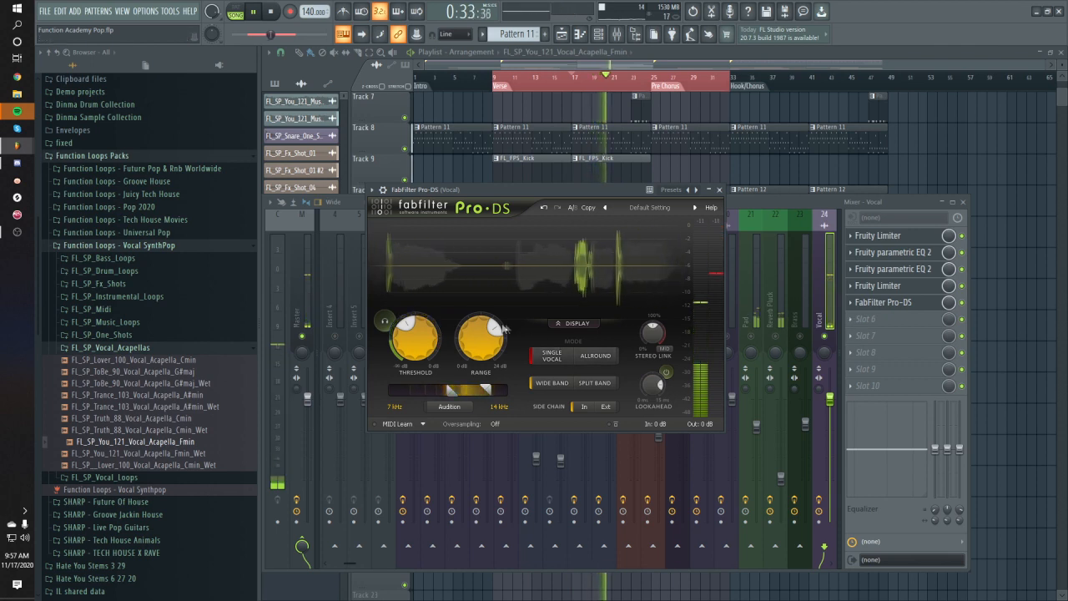
key(space)
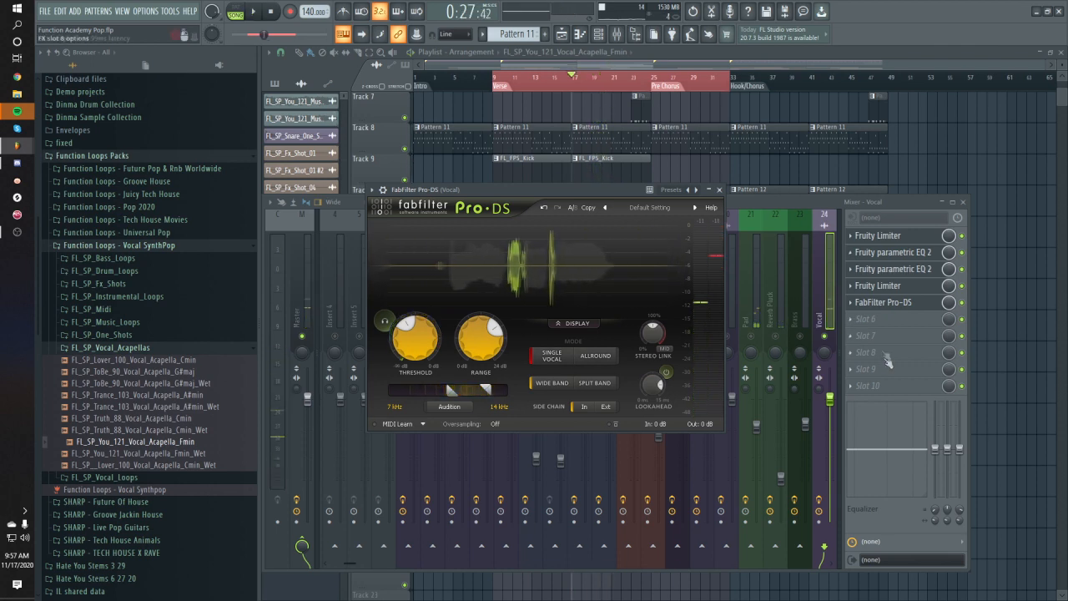
Play the verse from bar 9 and compare the vocal with the Vocal track's effects bypassed and enabled.
click(797, 202)
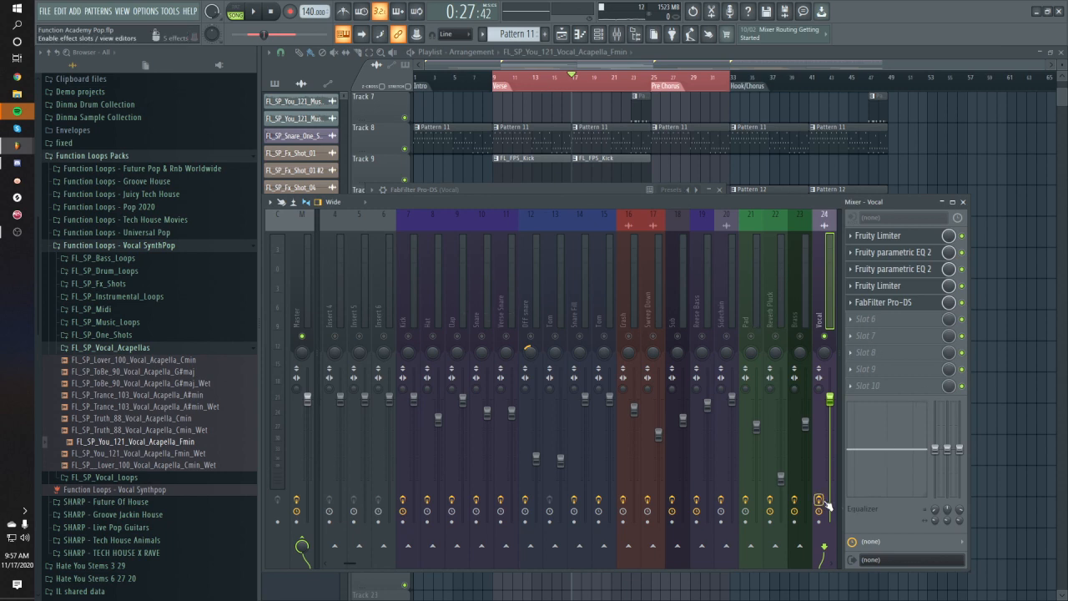
key(space)
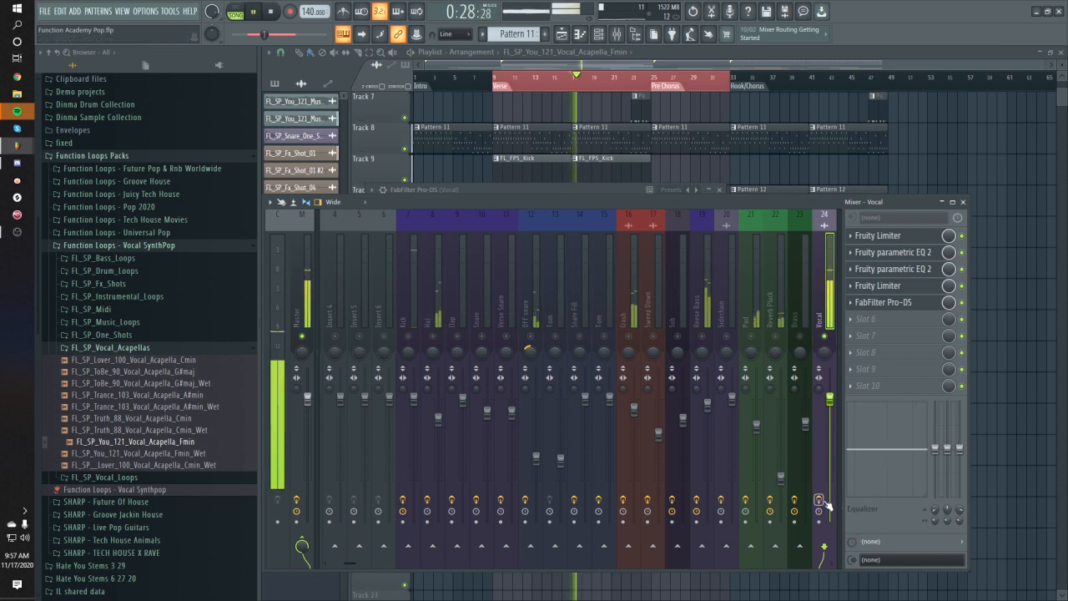
key(space)
click(517, 89)
key(space)
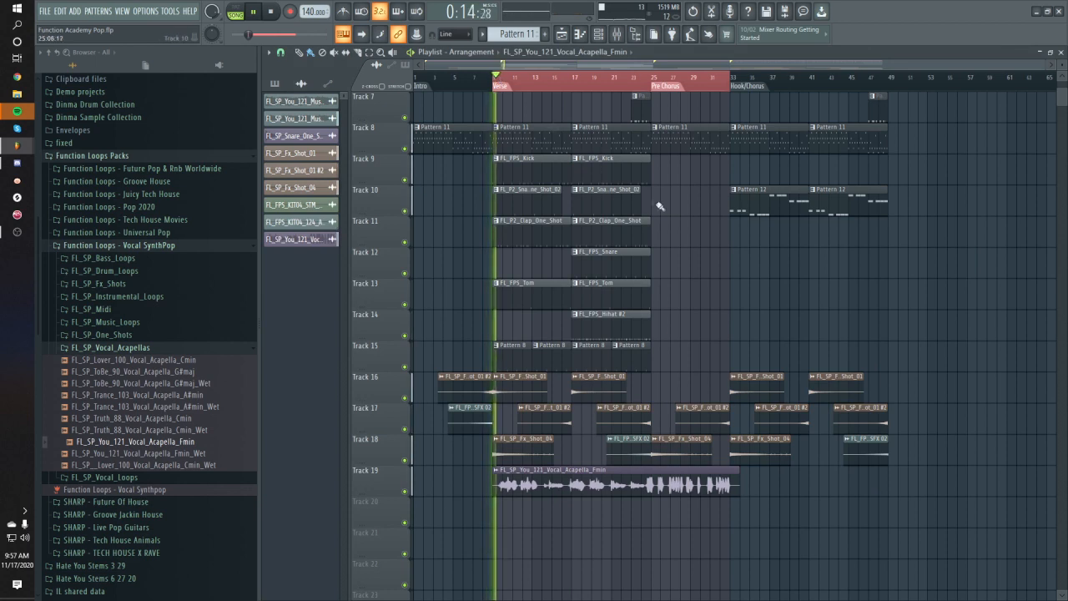
click(616, 33)
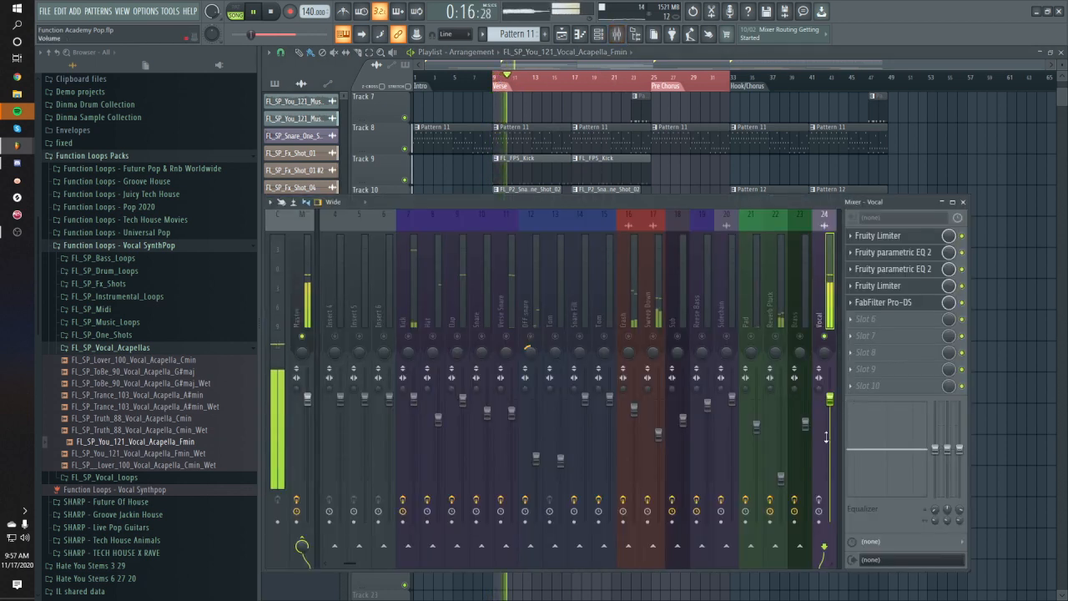
click(819, 500)
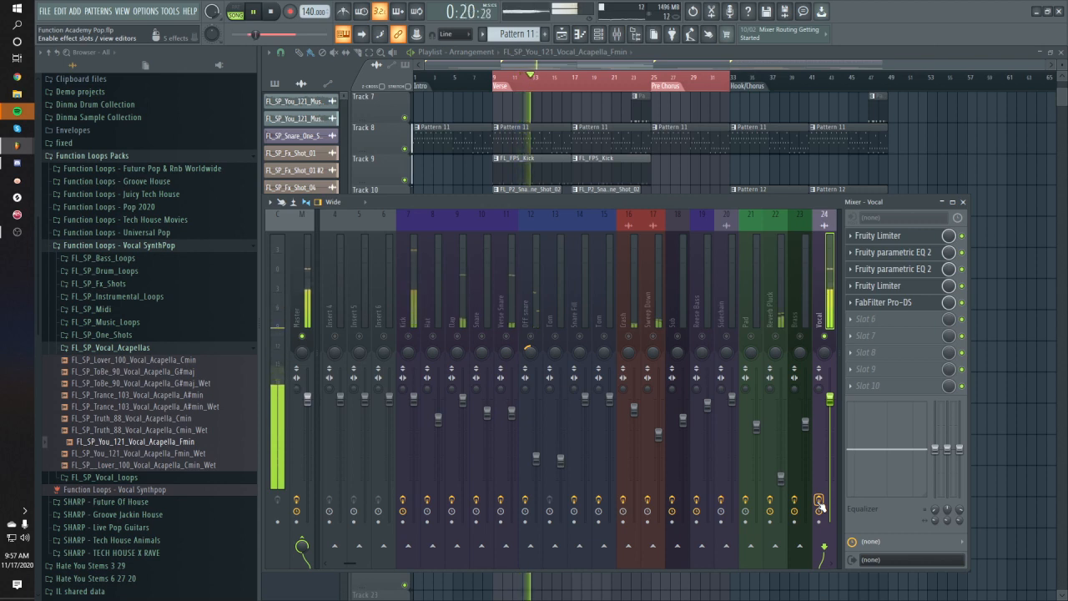
key(space)
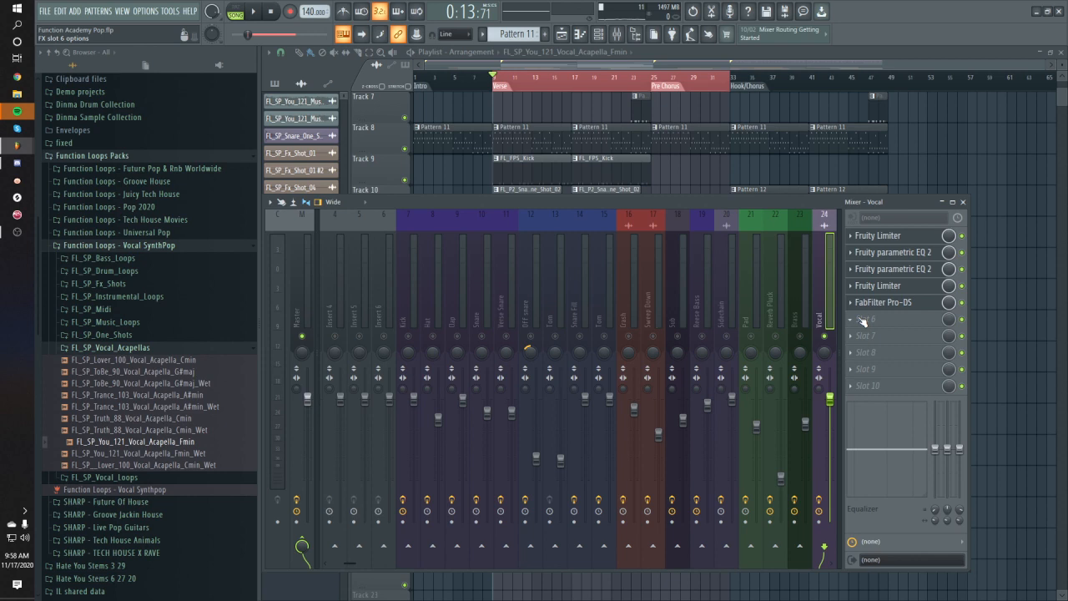
Add ValhallaVintageVerb to the Vocal track's sixth slot with the mix at 15.6% and the low cut at 1030 Hz.
click(863, 321)
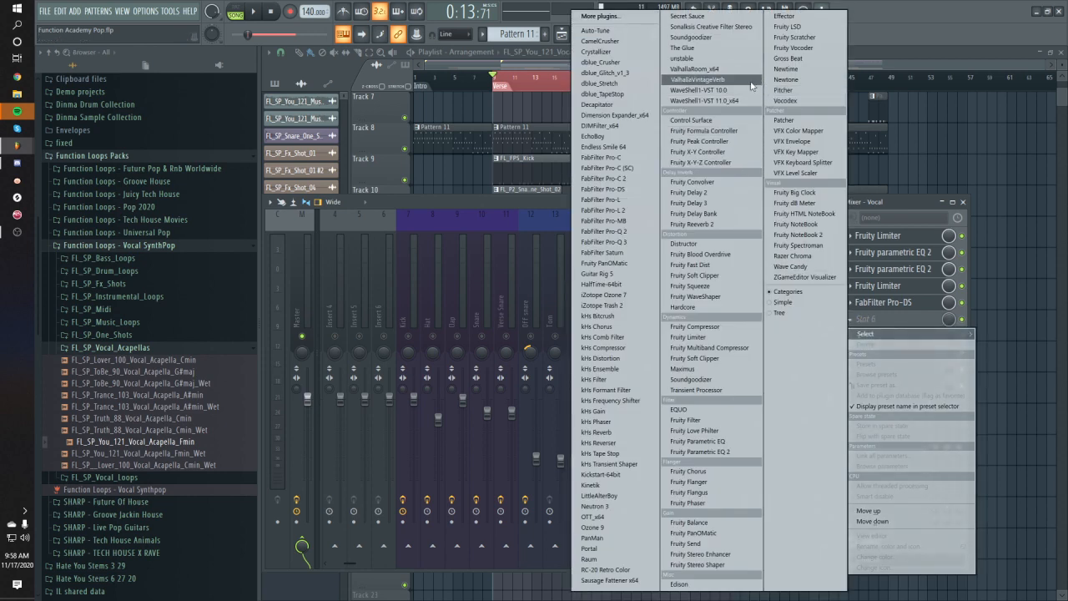
click(709, 79)
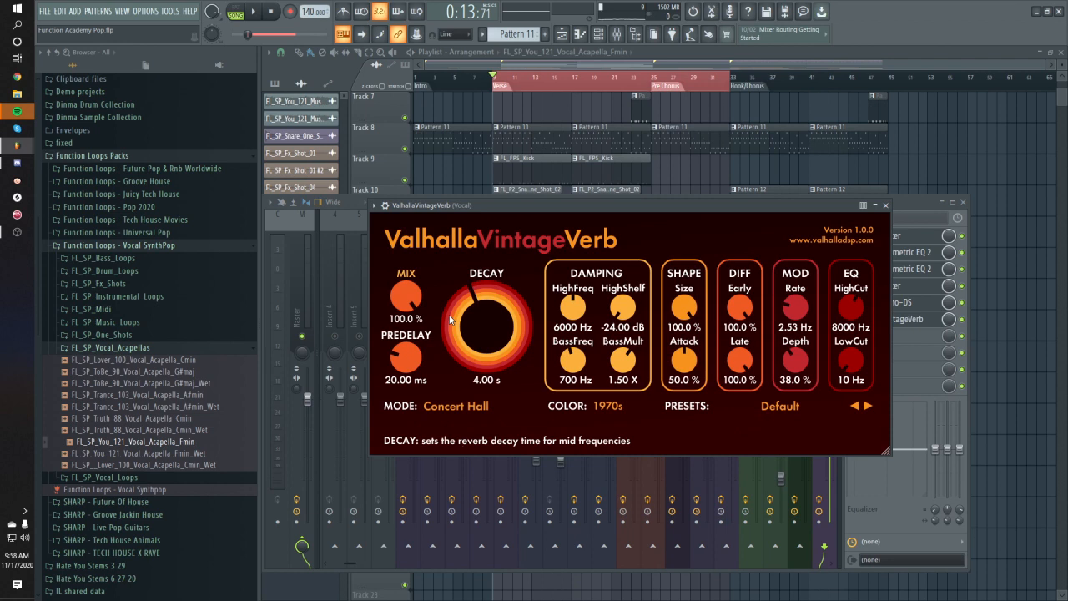
drag(406, 297, 358, 408)
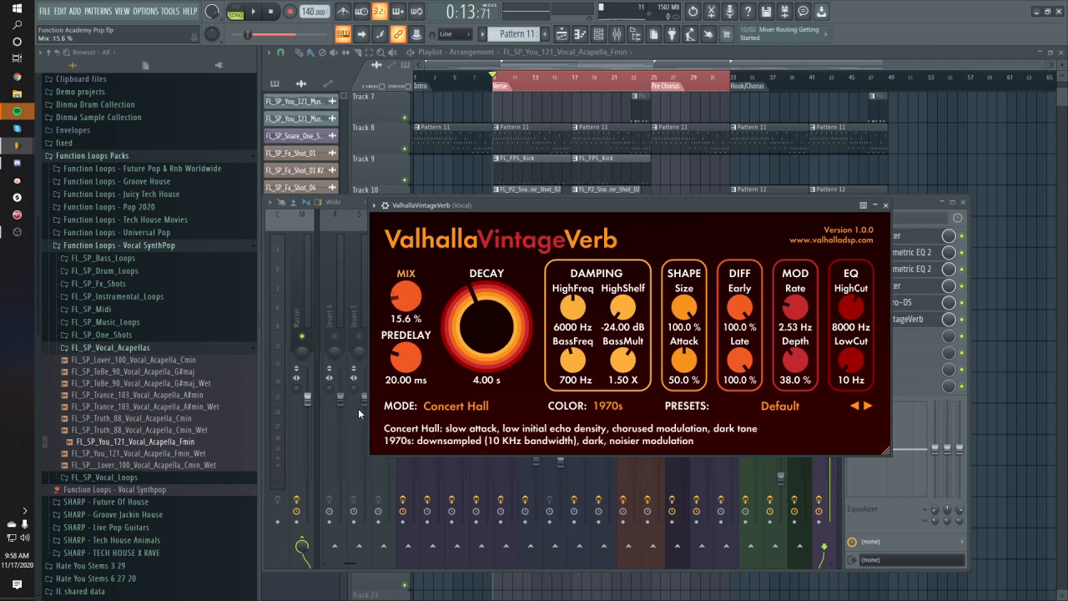
drag(846, 362, 839, 347)
drag(824, 296, 847, 340)
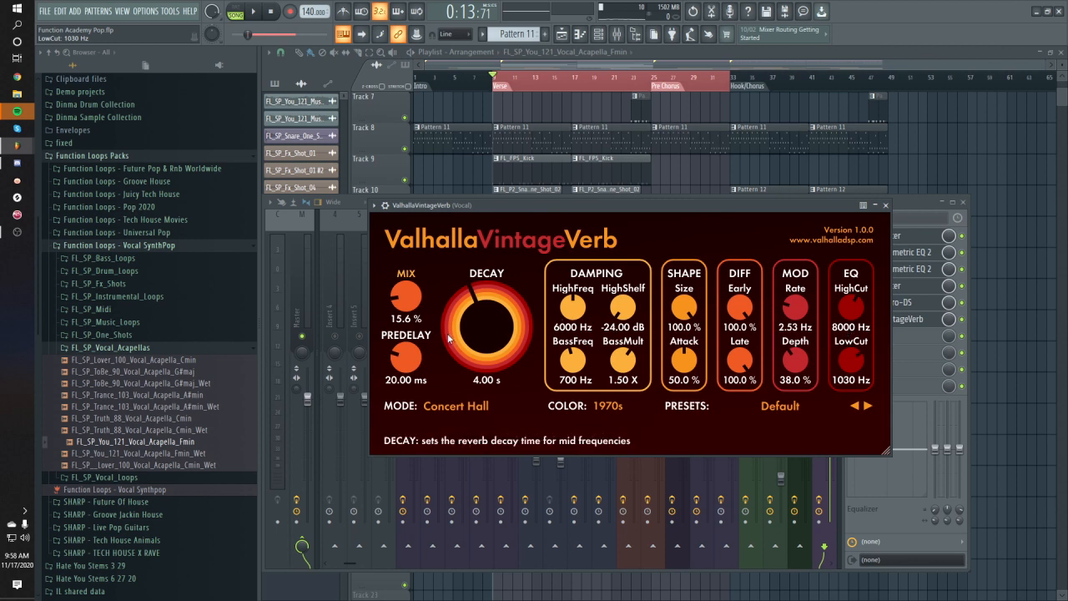
Set the reverb's mode to Plate and its decay to 3.31 s, keeping the 1970s color.
click(470, 410)
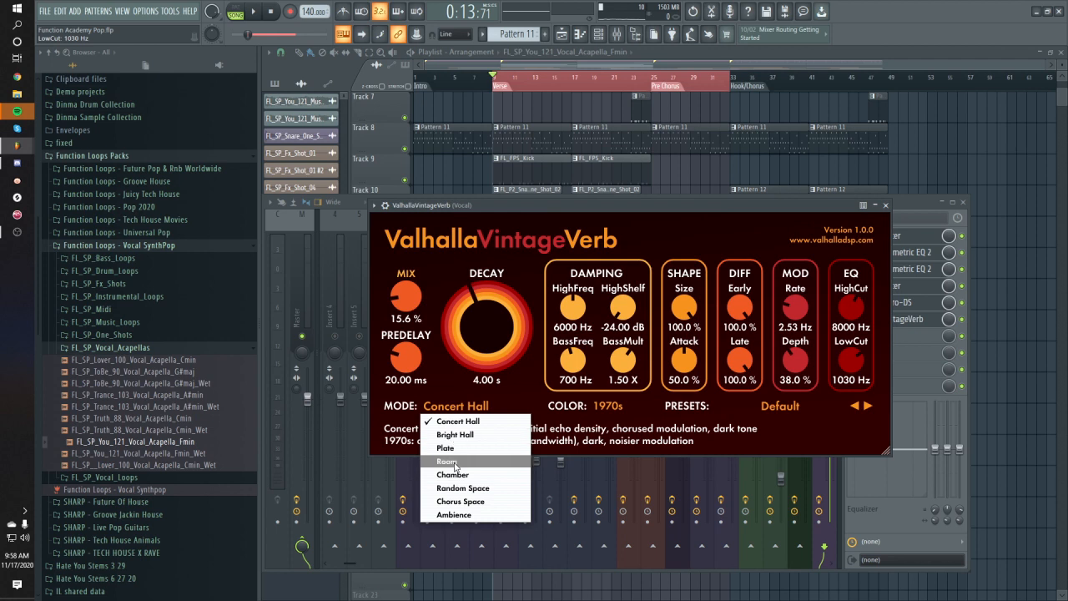
click(456, 448)
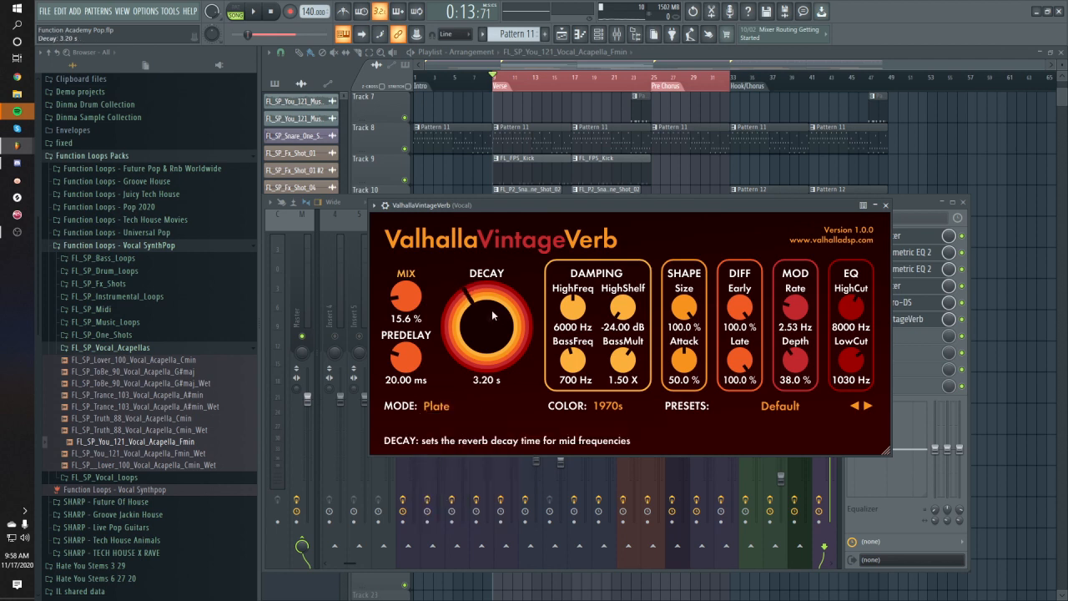
scroll(483, 312, up, 5)
click(606, 406)
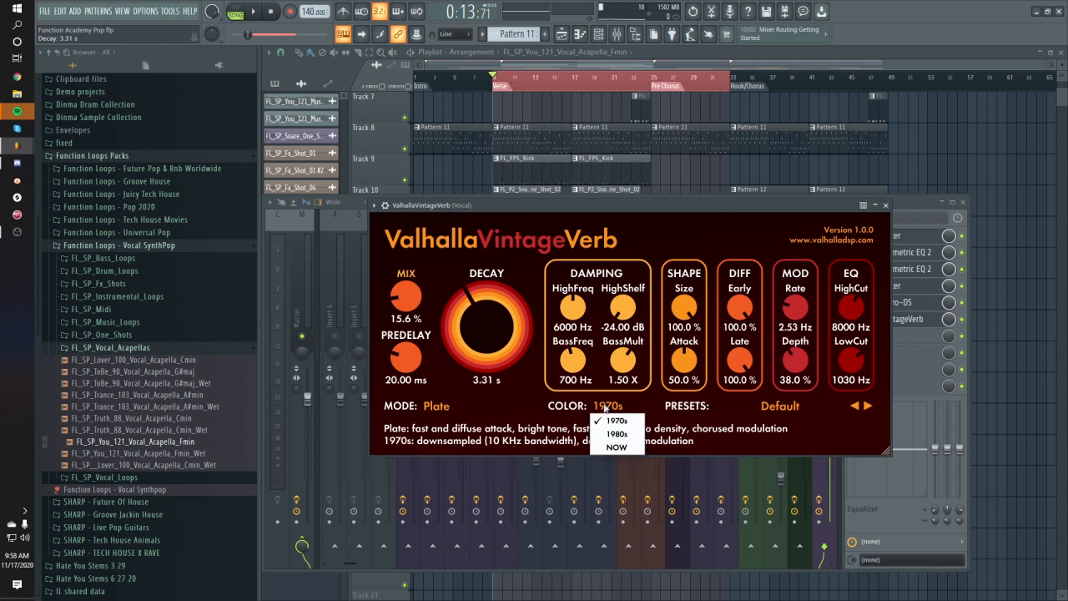
click(538, 407)
click(576, 417)
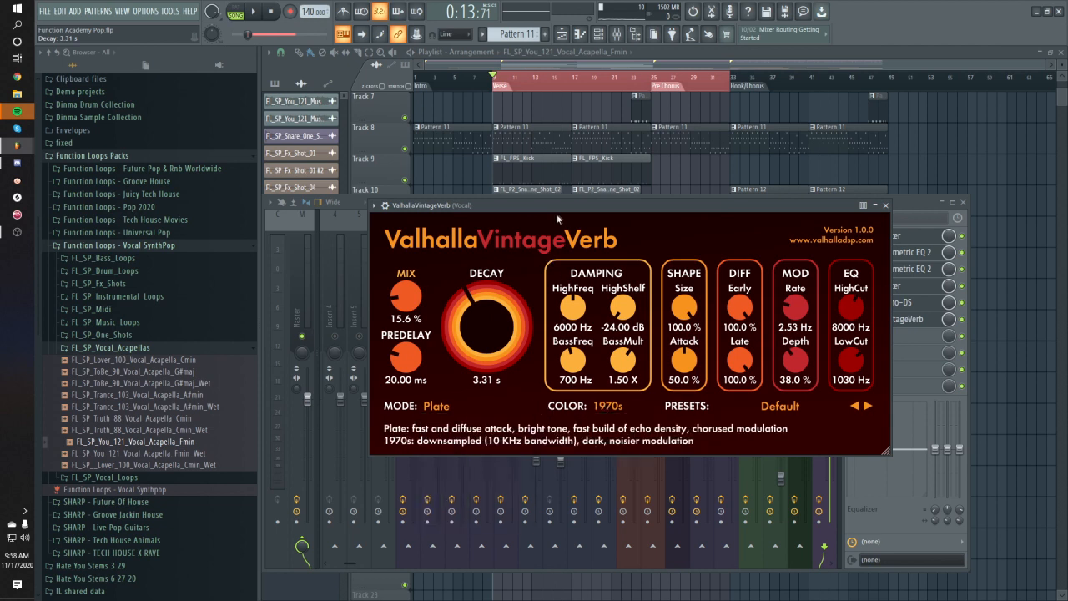
Set the reverb mix to 12.0% during playback and compare the vocal with the reverb off and on.
drag(562, 209, 564, 205)
key(space)
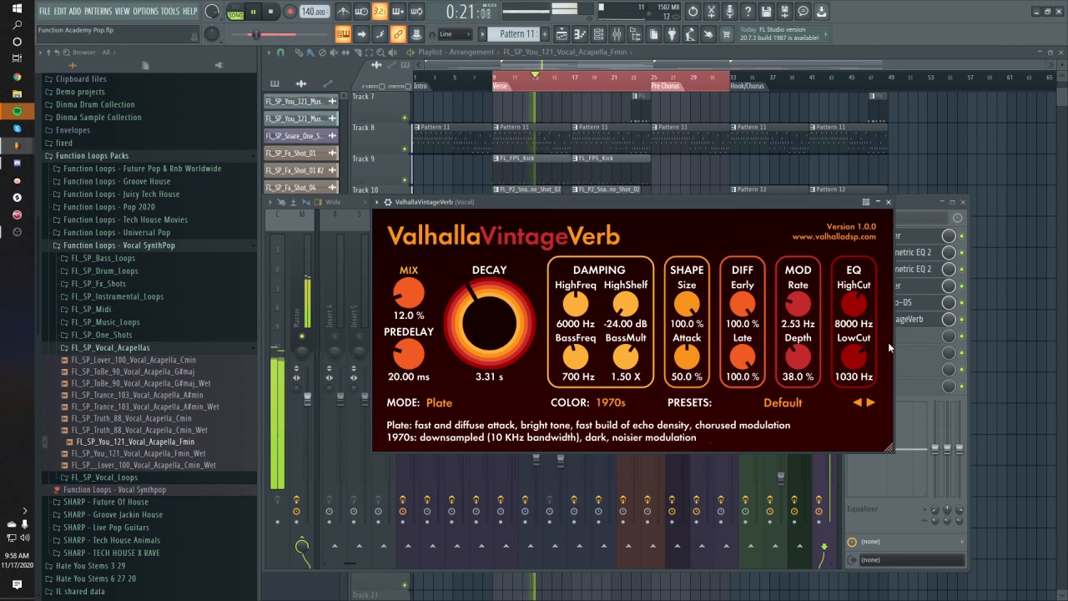
click(962, 319)
key(space)
key(space)
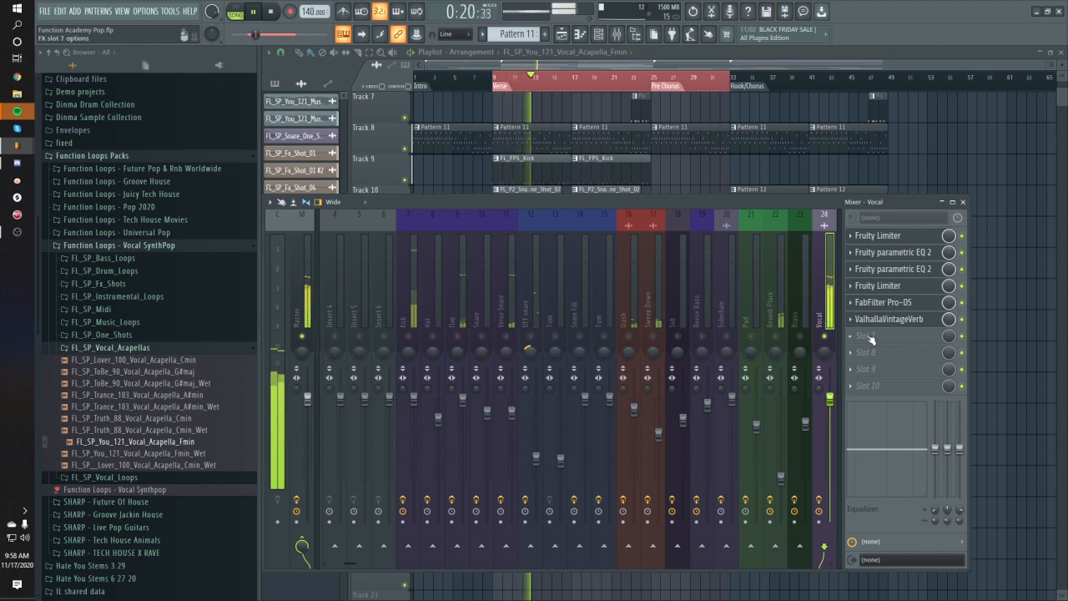
key(space)
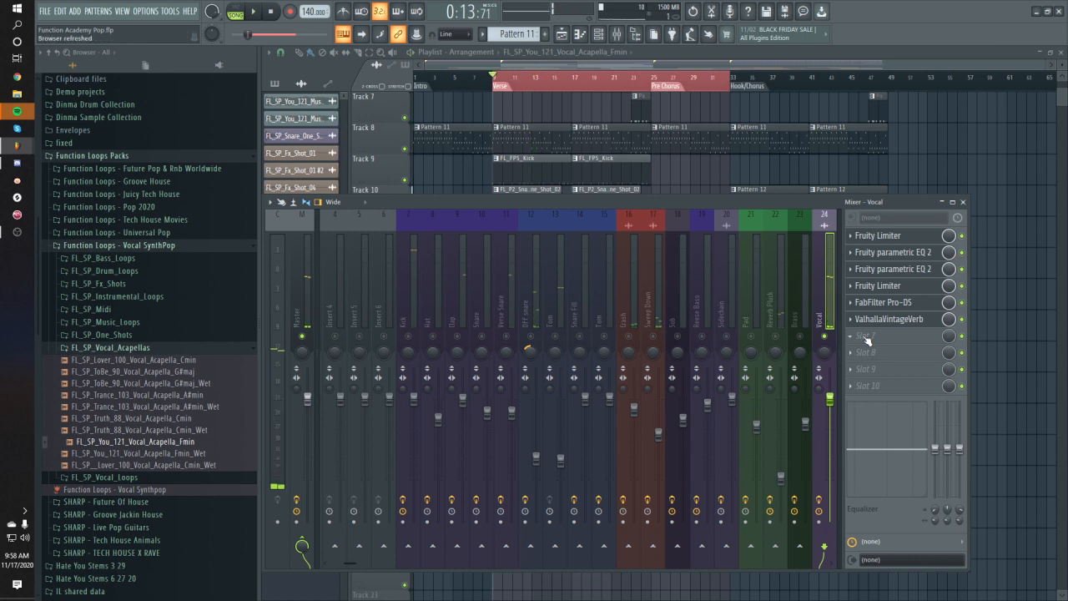
Add Fruity Delay 3 to the Vocal track's seventh slot and lower its wet output while playing the vocal.
click(868, 338)
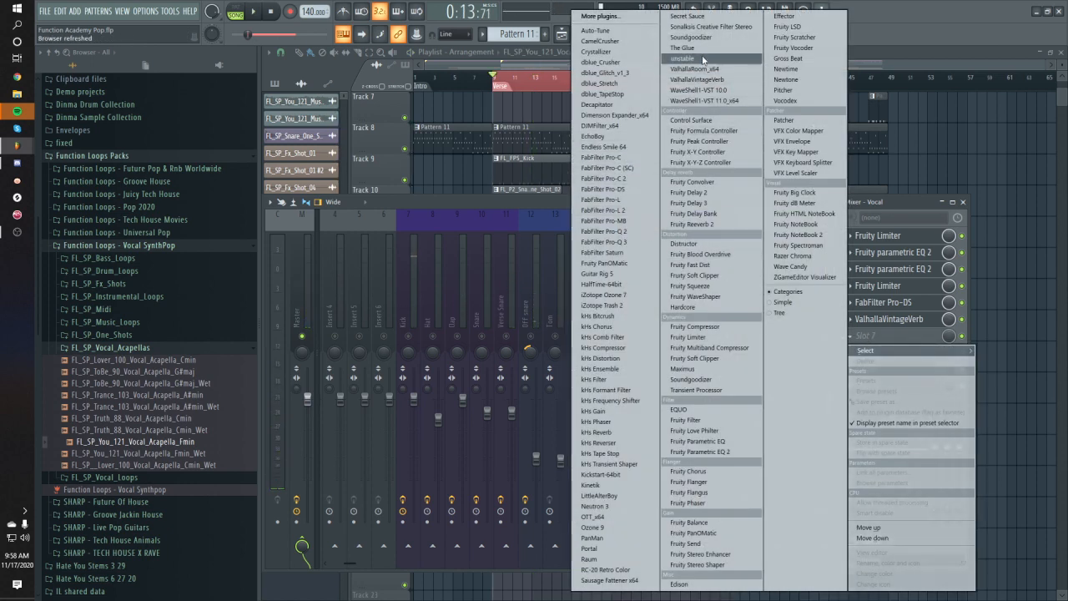
click(692, 203)
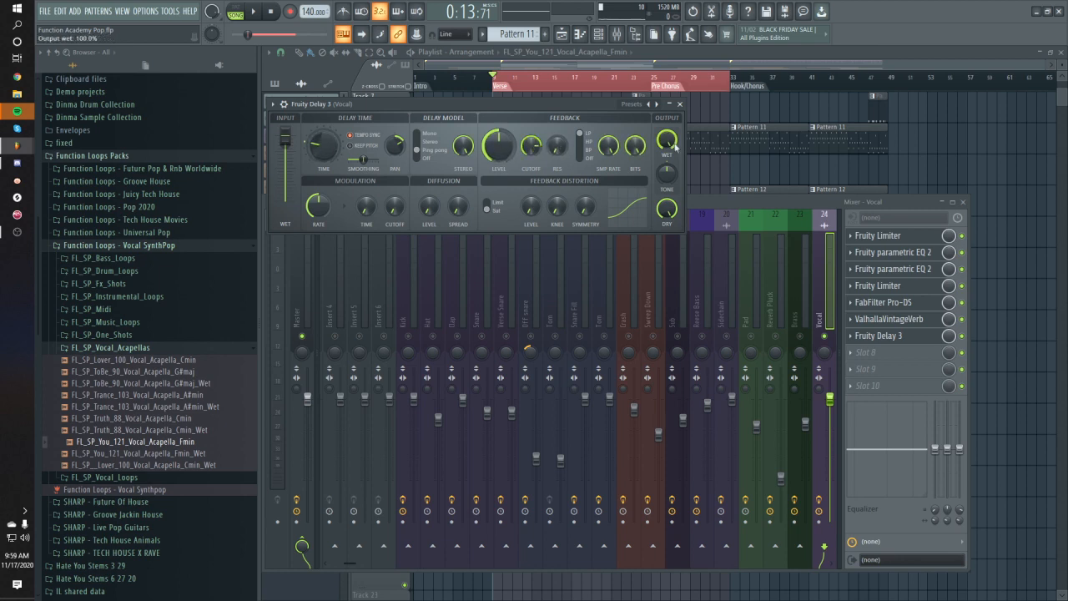
key(space)
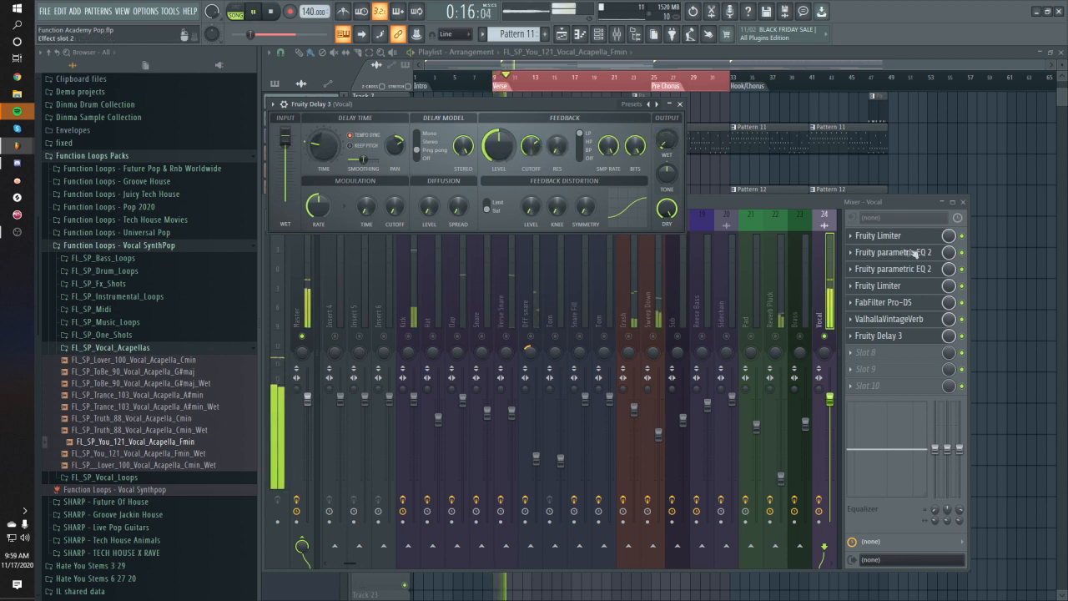
click(949, 161)
key(space)
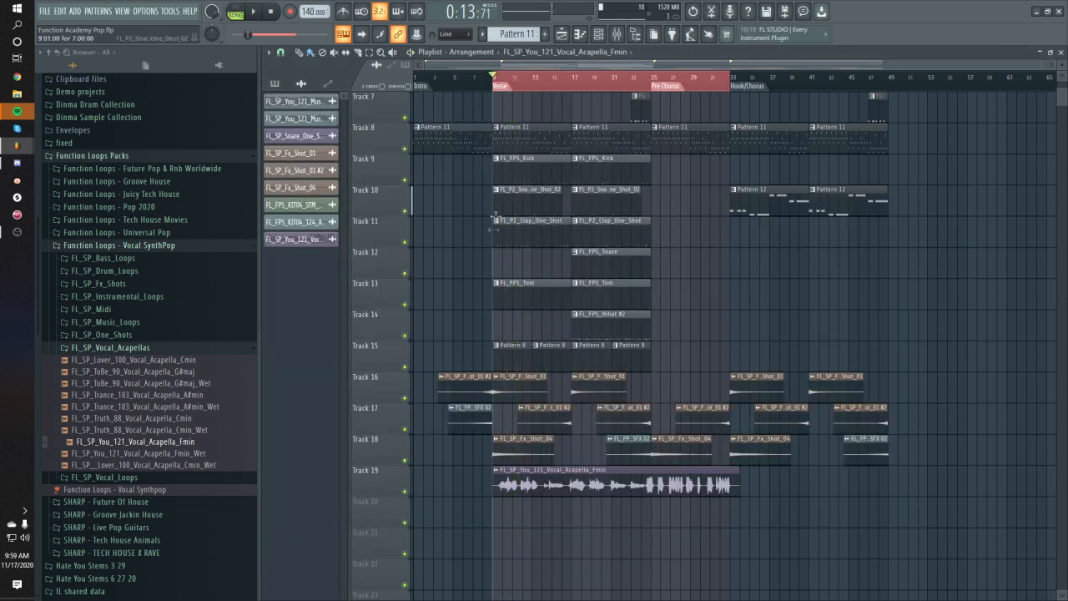
Play the verse to judge how the delay sounds on the vocal.
ctrl+scroll(496, 283, up, 2)
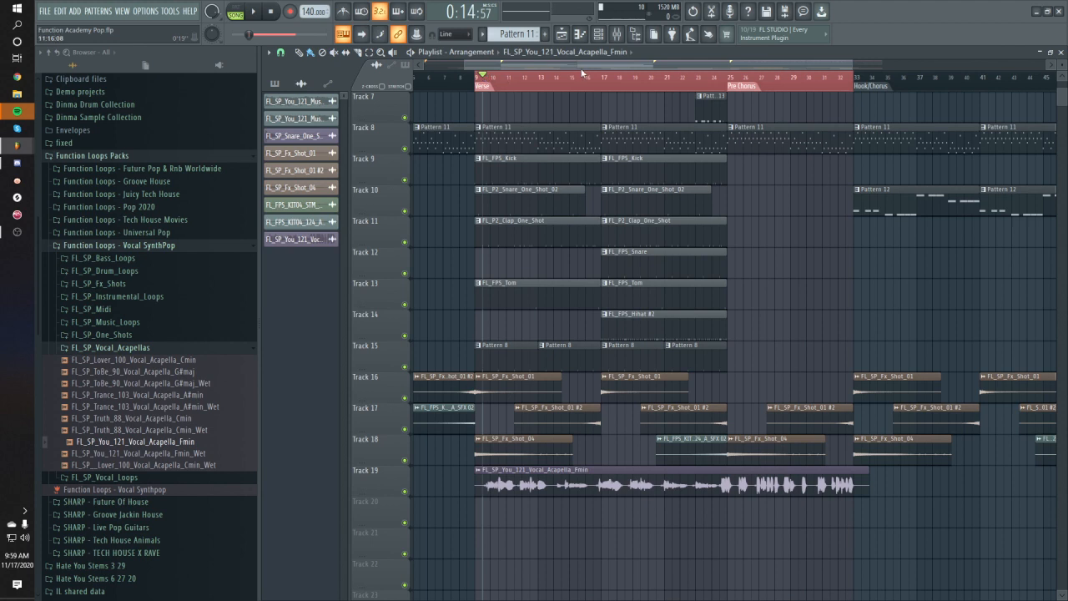
click(615, 38)
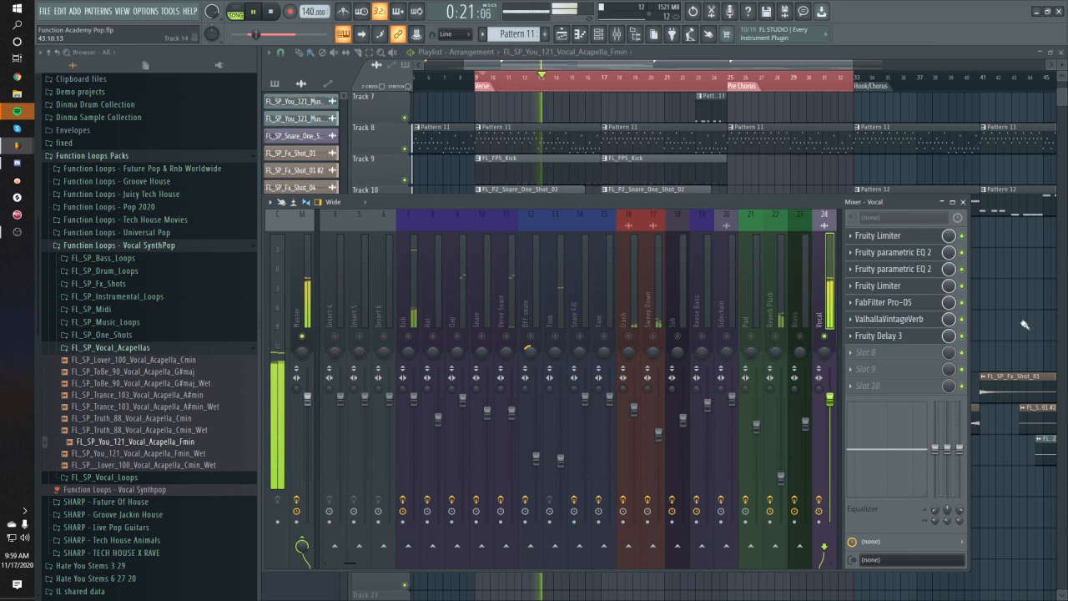
key(F9)
scroll(739, 422, down, 3)
key(space)
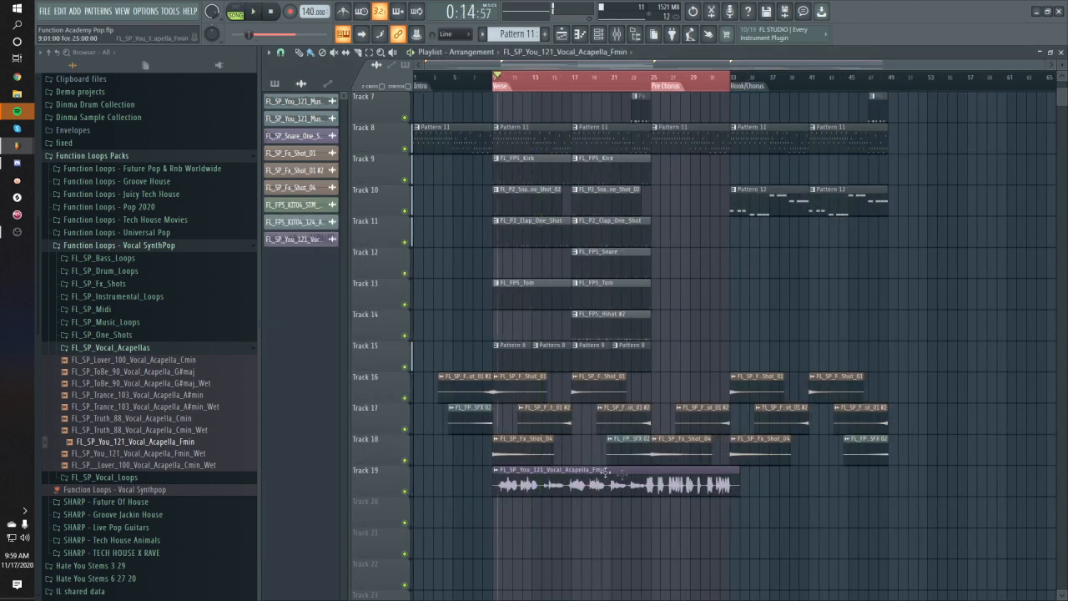
Clear the time selection in the playlist and unsolo the Vocal mixer track.
click(498, 92)
click(622, 37)
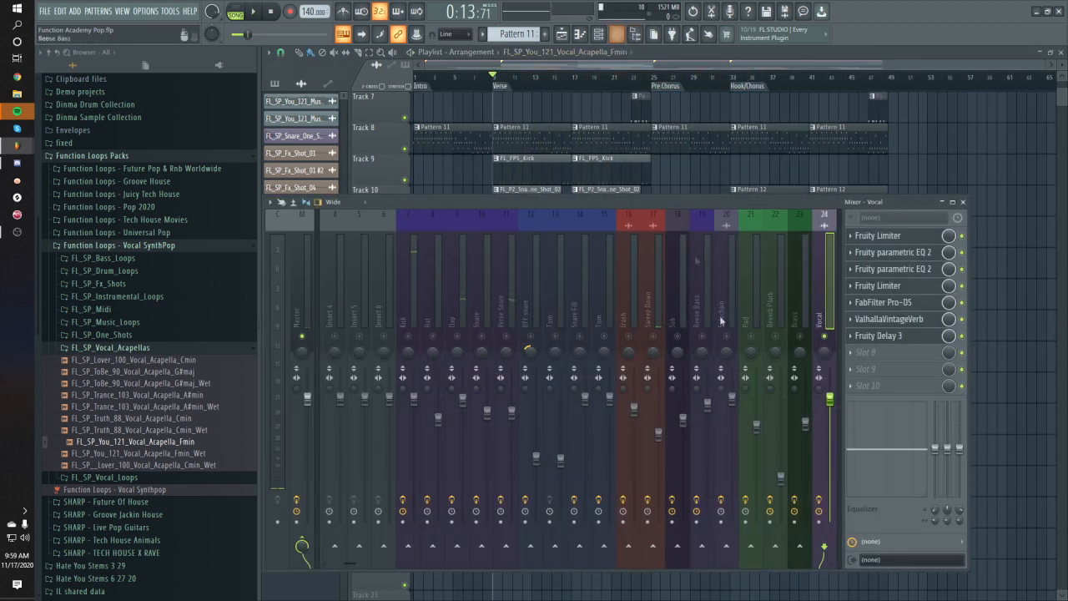
right_click(836, 336)
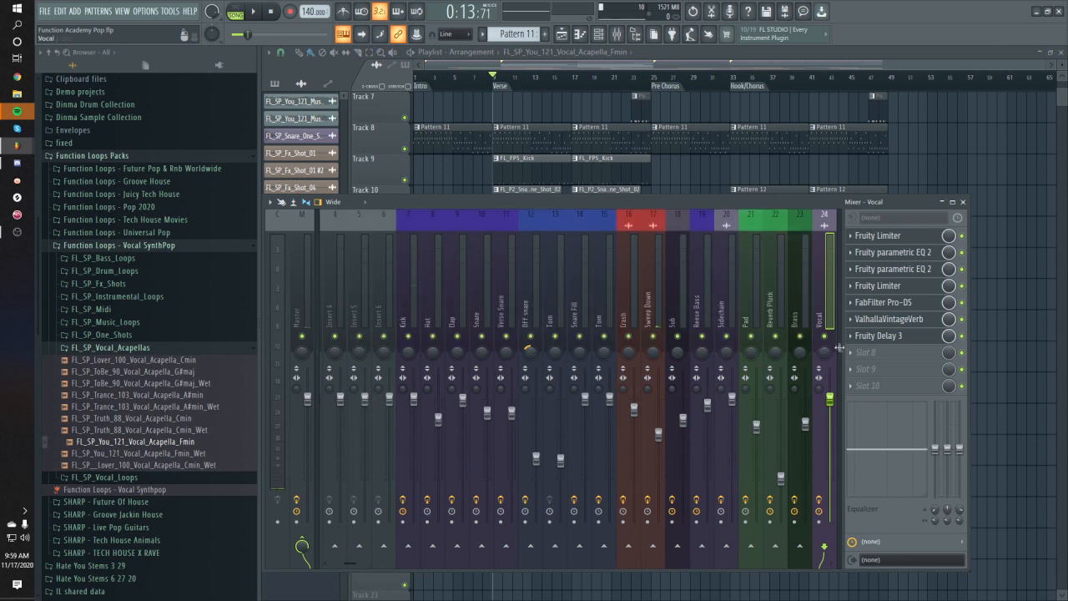
Add Fruity Limiter to the Vocal track's eighth slot, then lower its ceiling and raise its gain while checking playback.
click(876, 368)
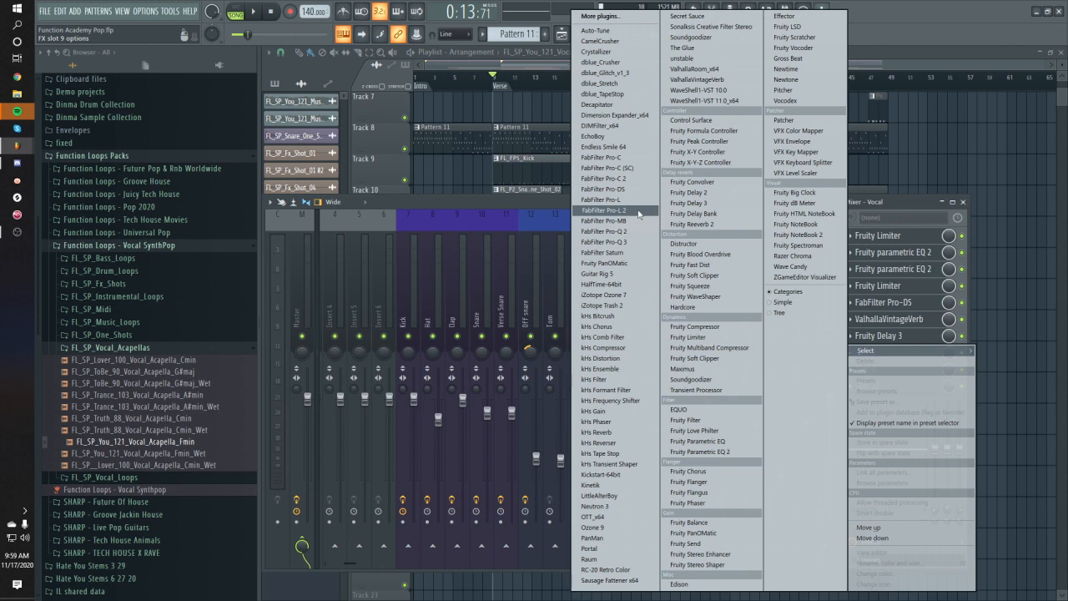
click(718, 337)
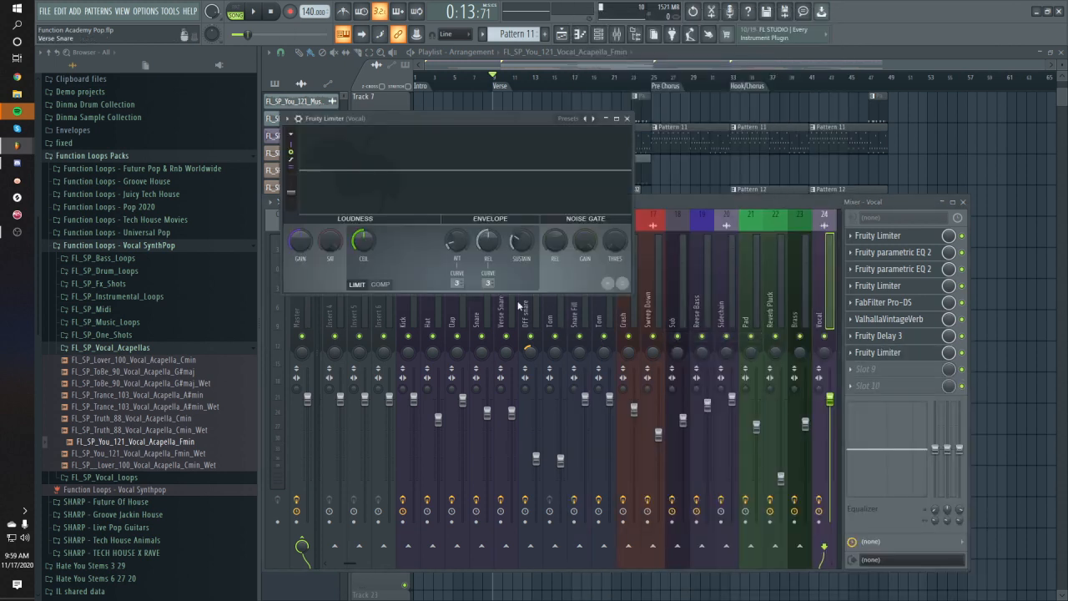
drag(362, 241, 363, 267)
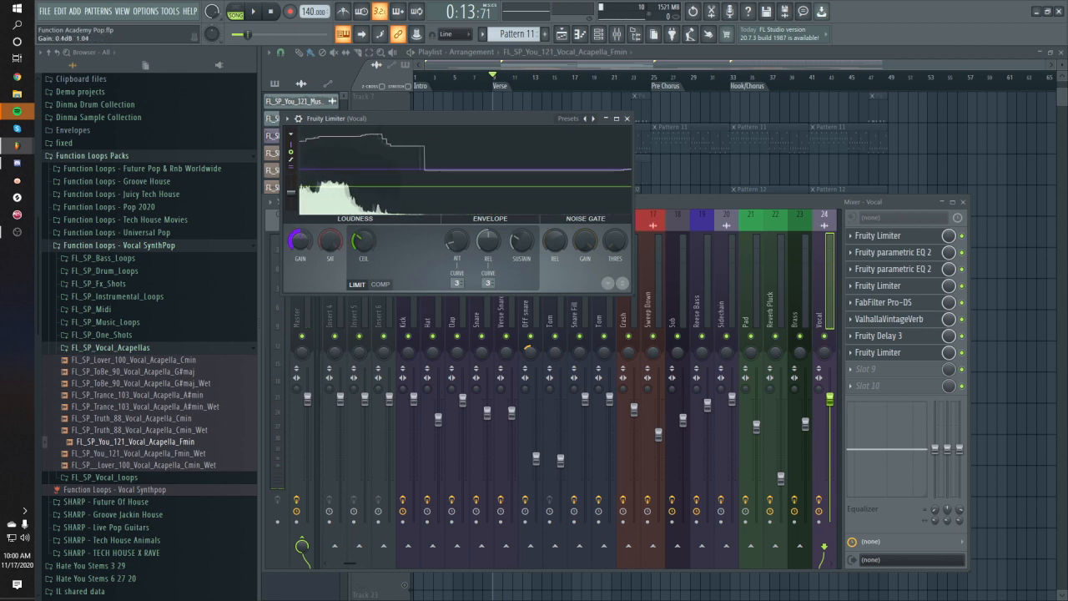
drag(299, 241, 299, 216)
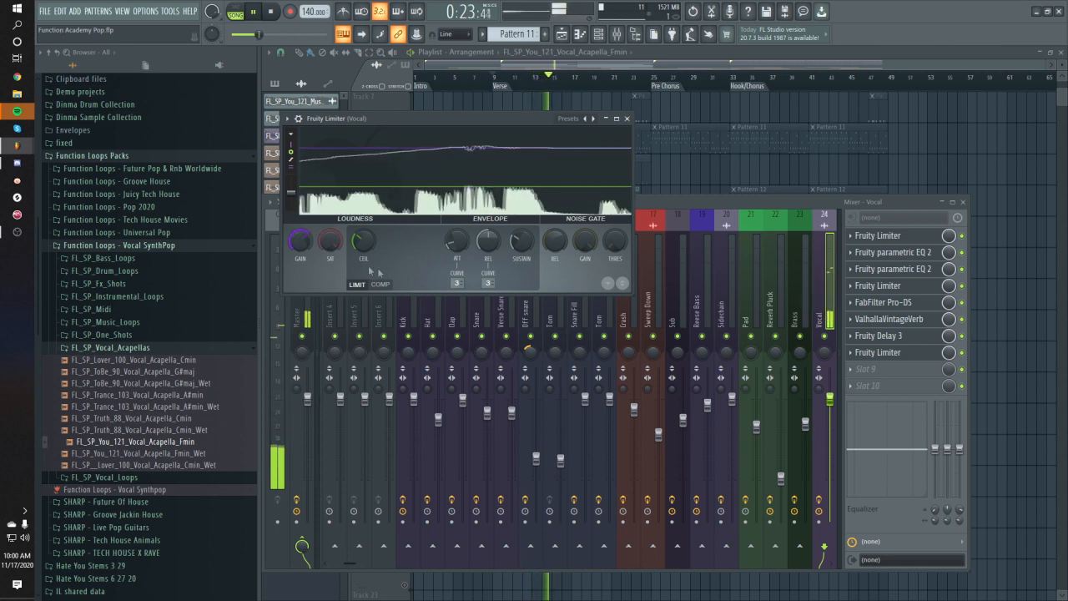
key(space)
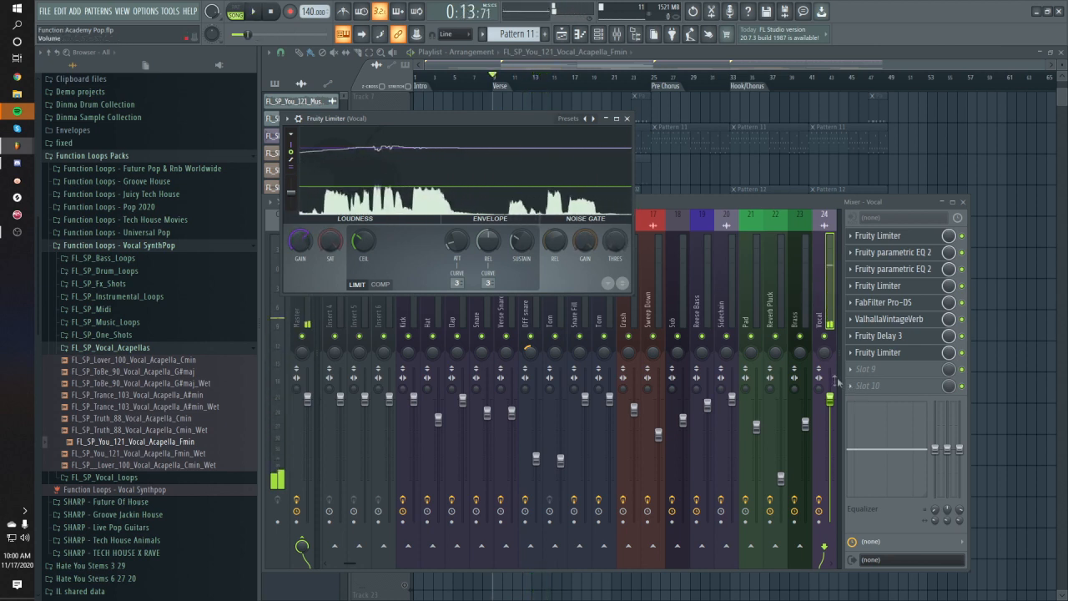
Play the verse with the full mix and lower the Vocal mixer track's volume fader to balance it.
key(F12)
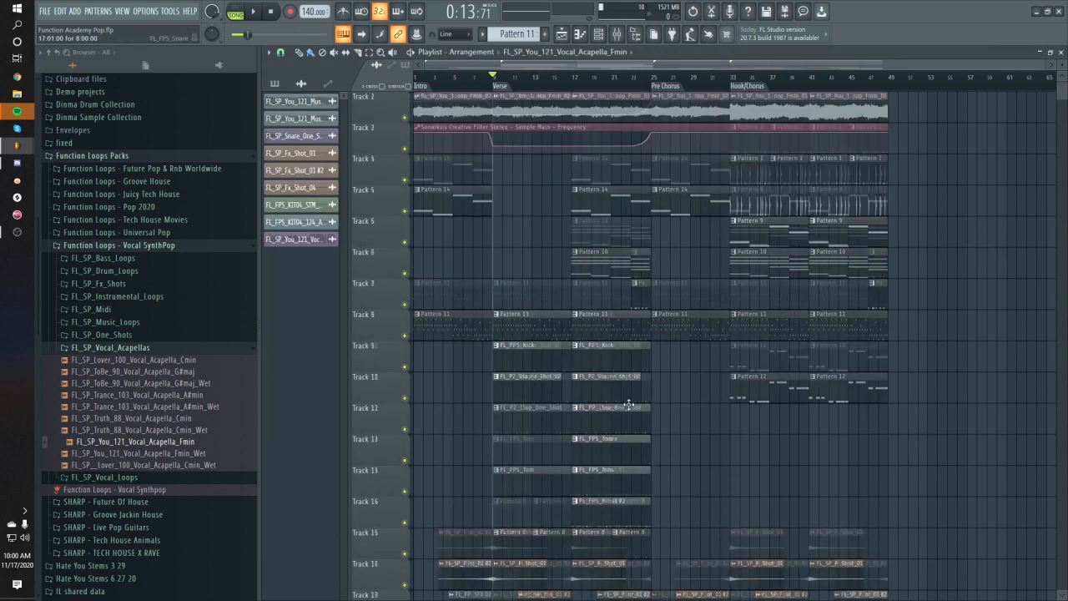
key(space)
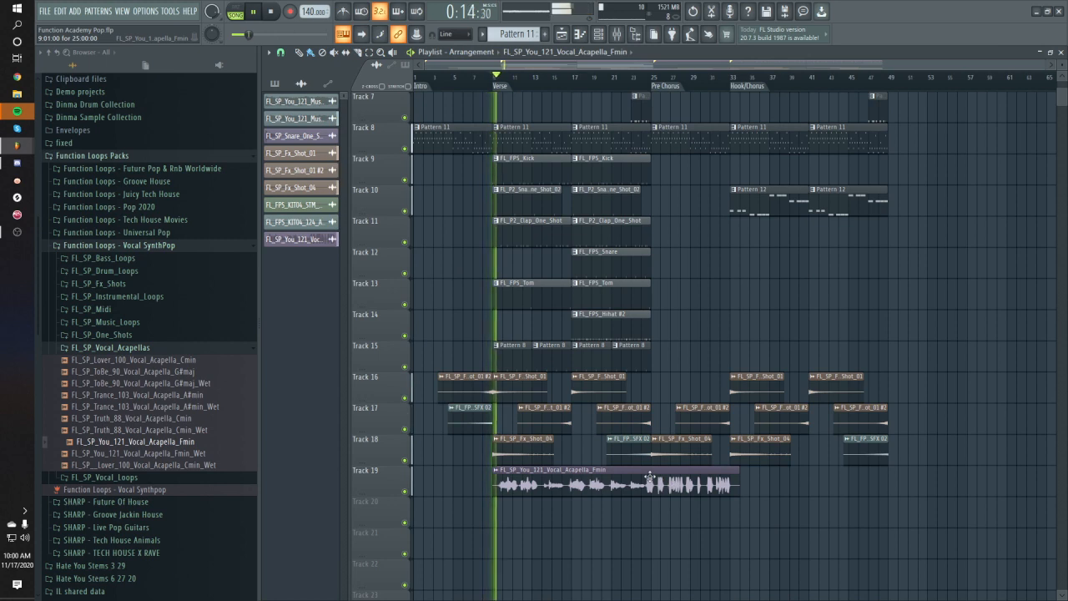
key(F9)
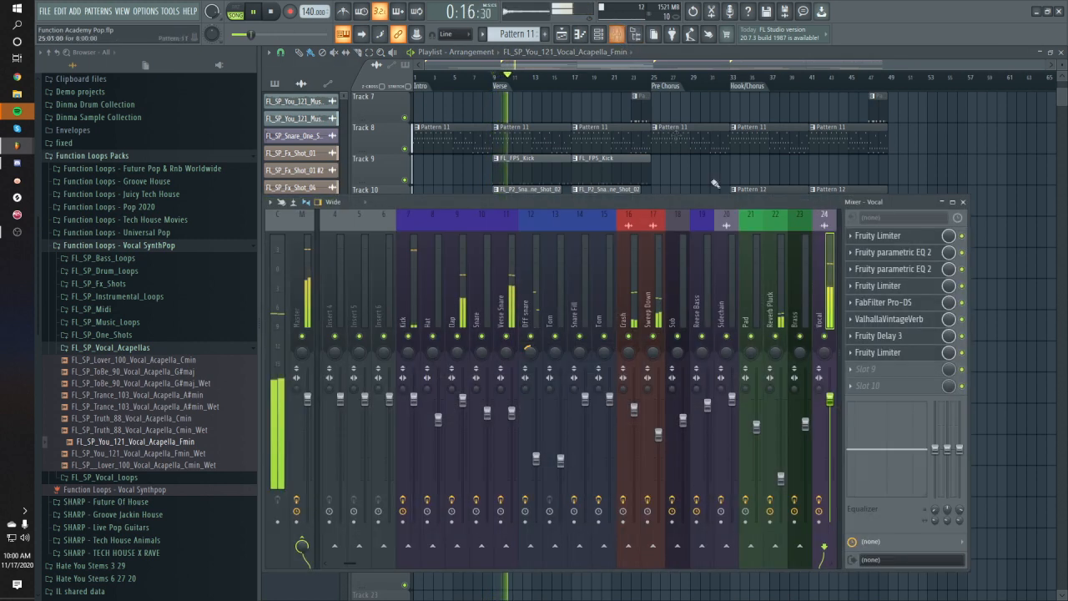
key(space)
key(space)
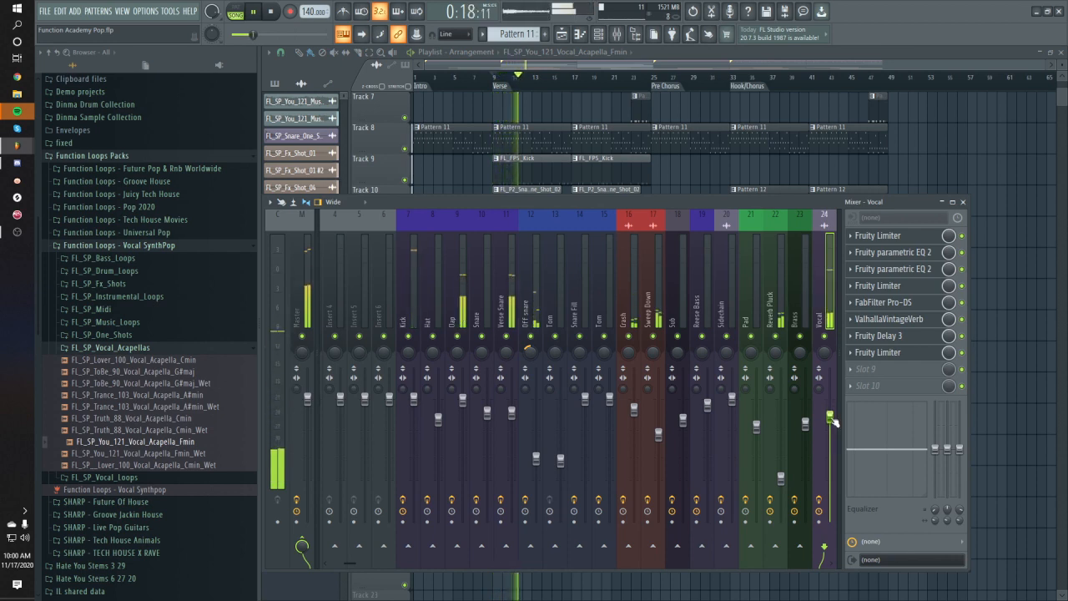
key(F9)
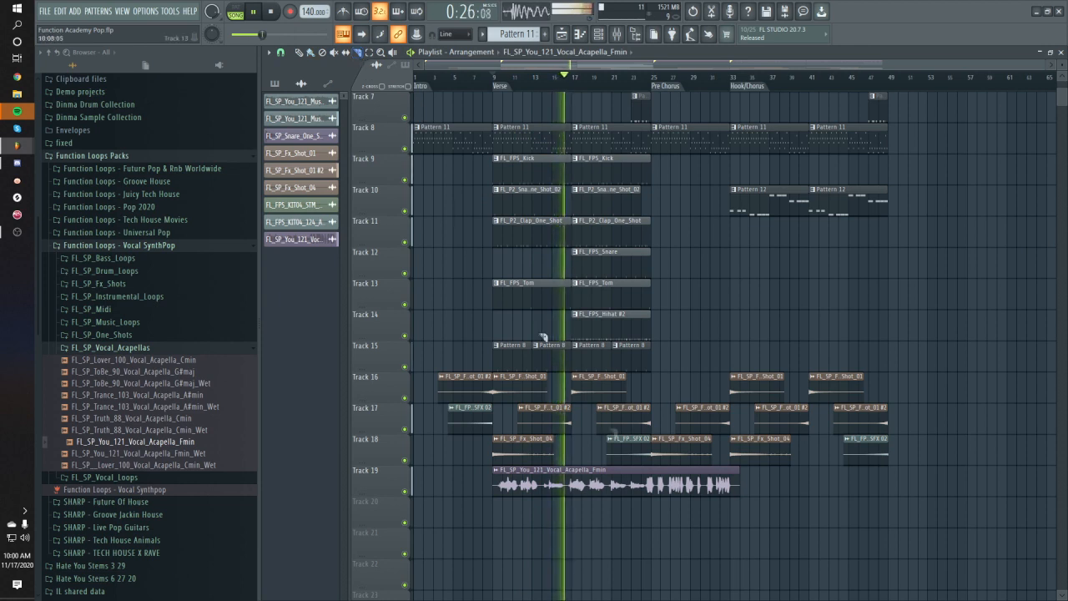
Slice the vocal acapella clip on Track 19 in bar 24, just before the Pre Chorus marker.
scroll(656, 501, up, 2)
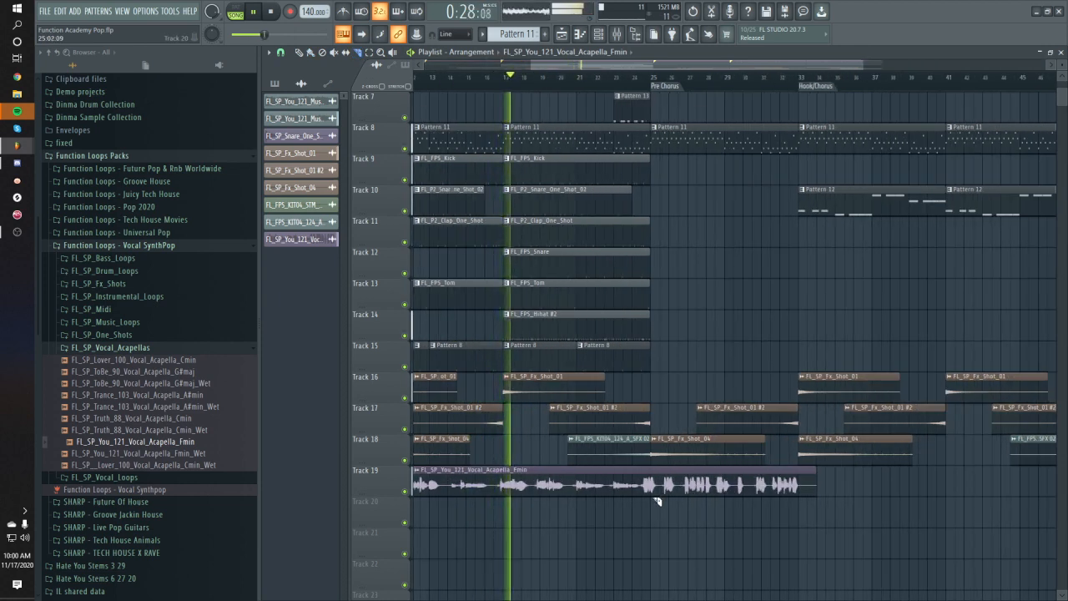
scroll(643, 505, down, 2)
scroll(642, 507, up, 2)
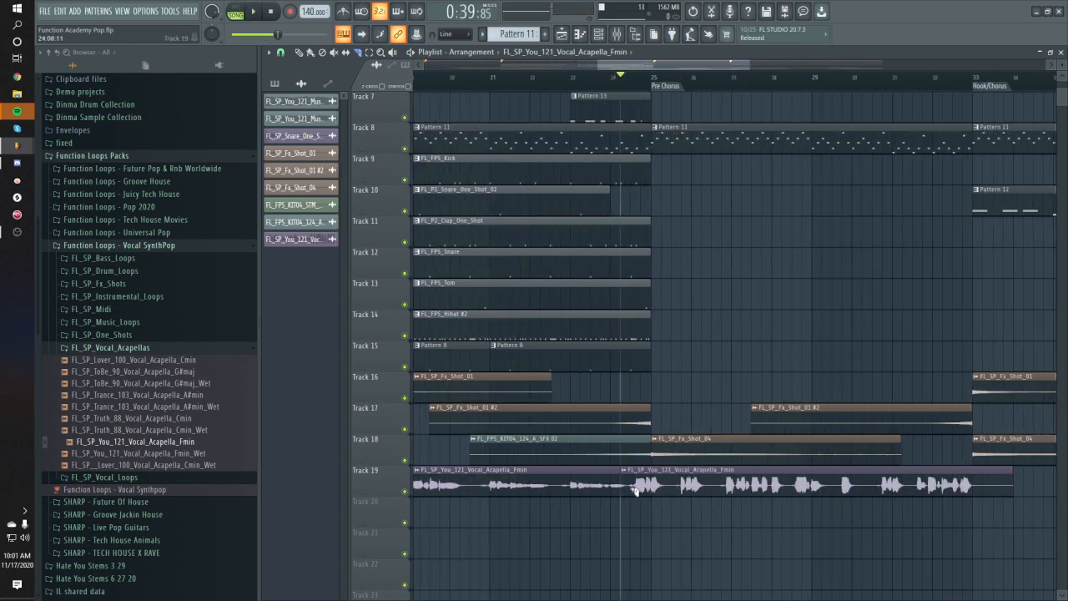
scroll(634, 493, up, 1)
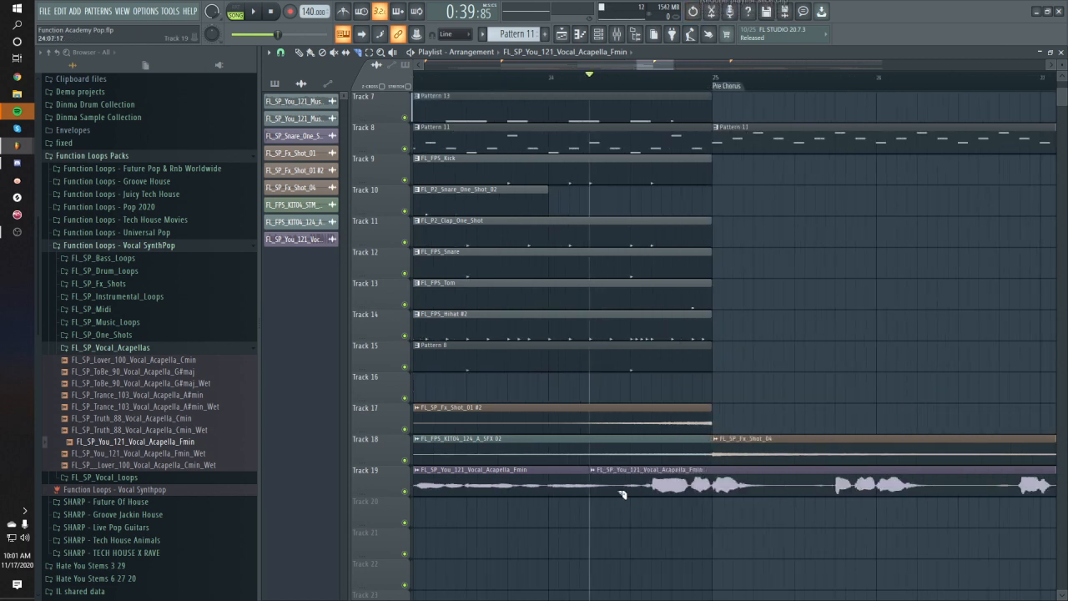
Play the pre-chorus and place two copies of the sliced-off vocal clip on Track 19 across the Hook/Chorus section.
key(space)
scroll(567, 577, down, 2)
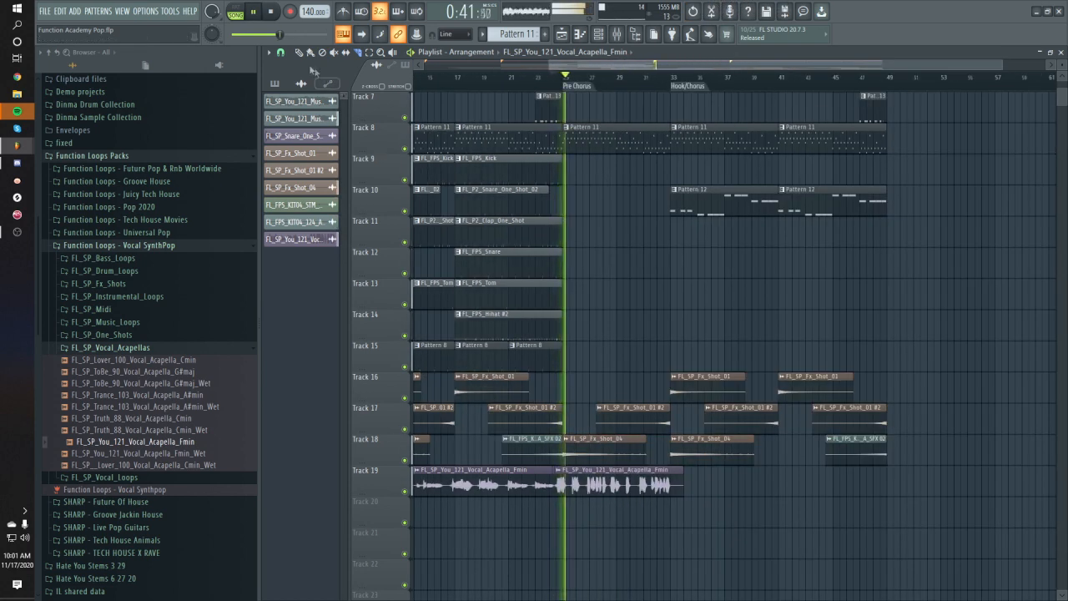
drag(699, 488, 817, 501)
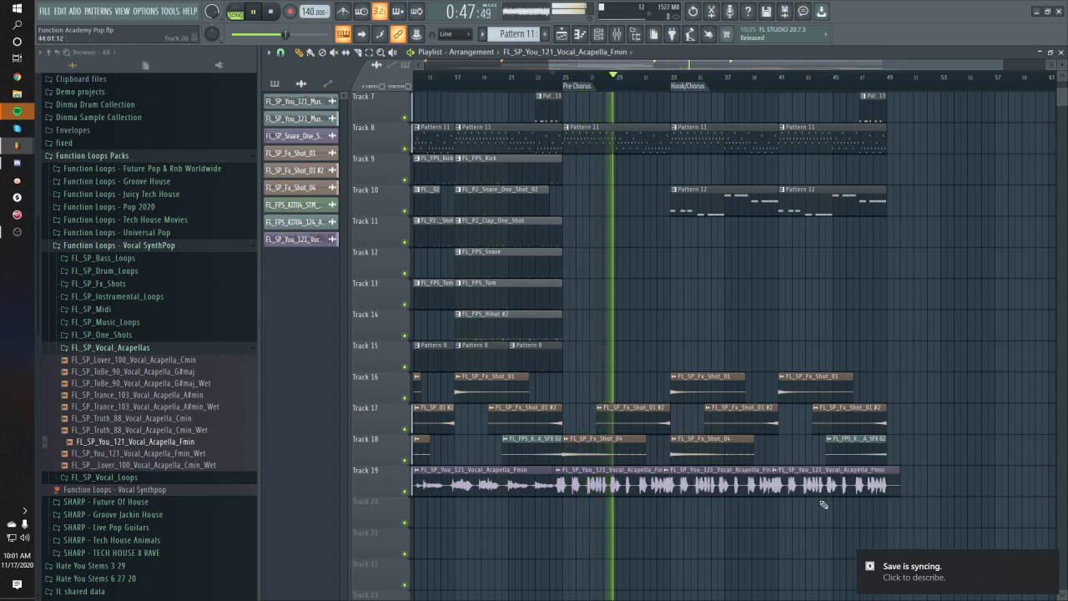
Play from bar 32 into the hook and set the gain of the Vocal track's last Fruity Limiter to 7.1 dB.
click(658, 77)
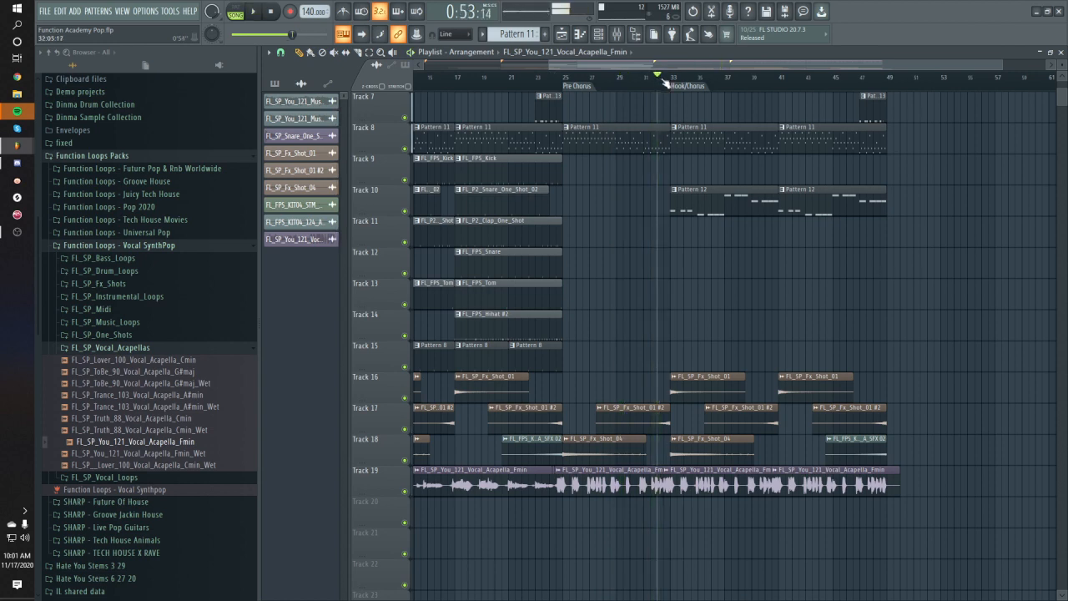
key(space)
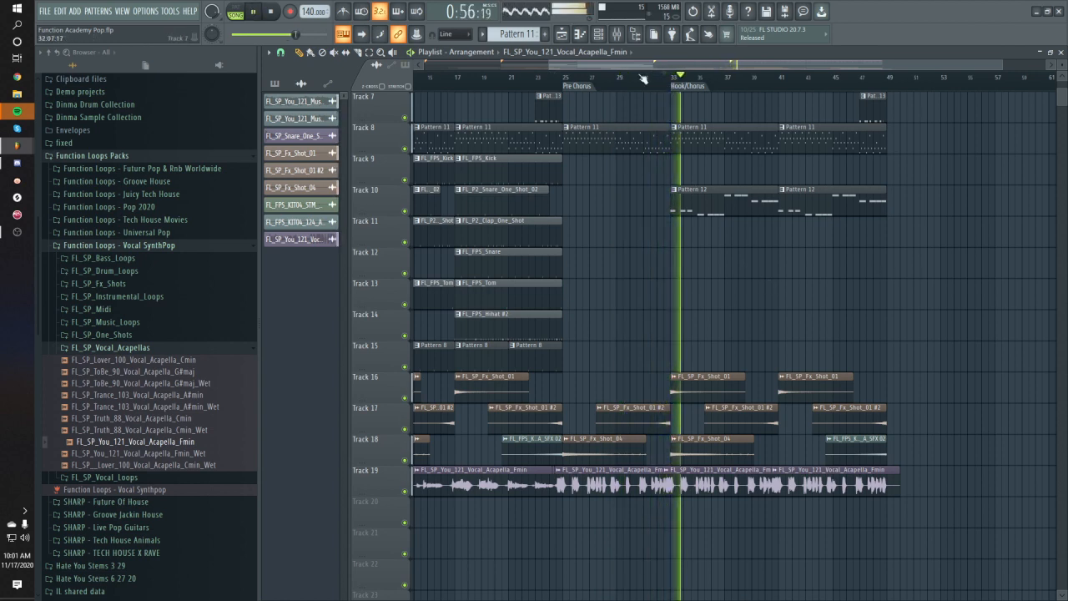
key(F9)
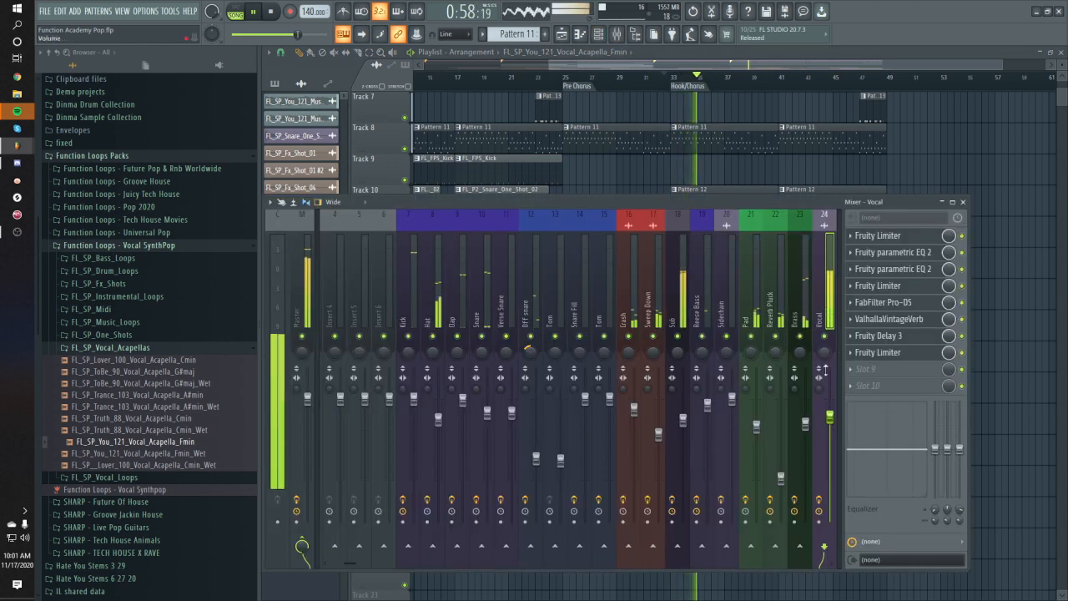
click(878, 352)
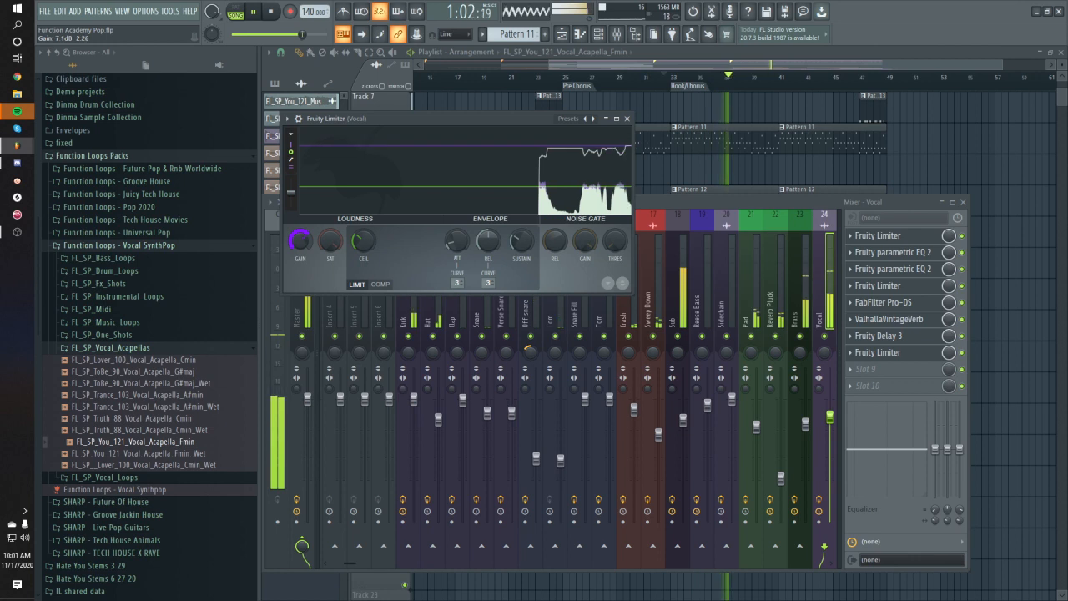
Set the mix of the Vocal track's ValhallaVintageVerb to 18.4 %.
click(886, 322)
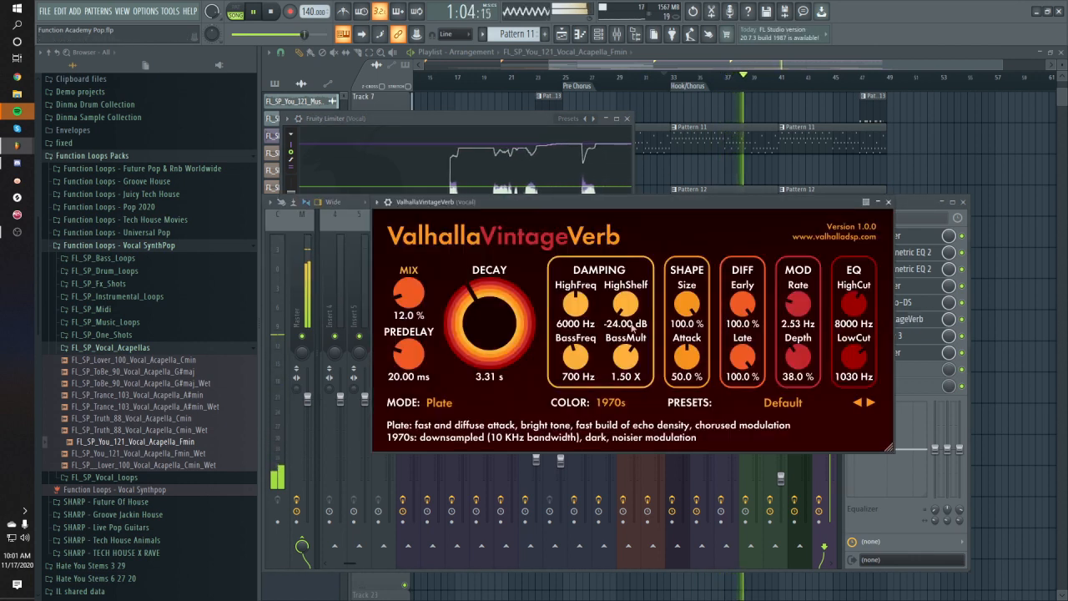
mouse_move(402, 294)
mouse_down()
mouse_move(394, 278)
mouse_move(401, 291)
mouse_up()
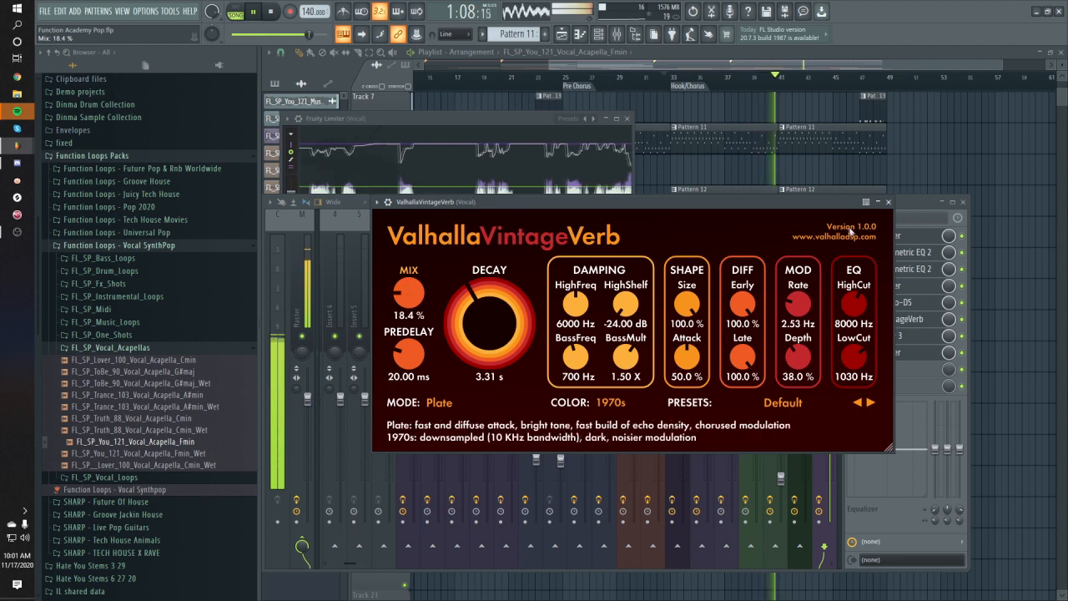
click(908, 204)
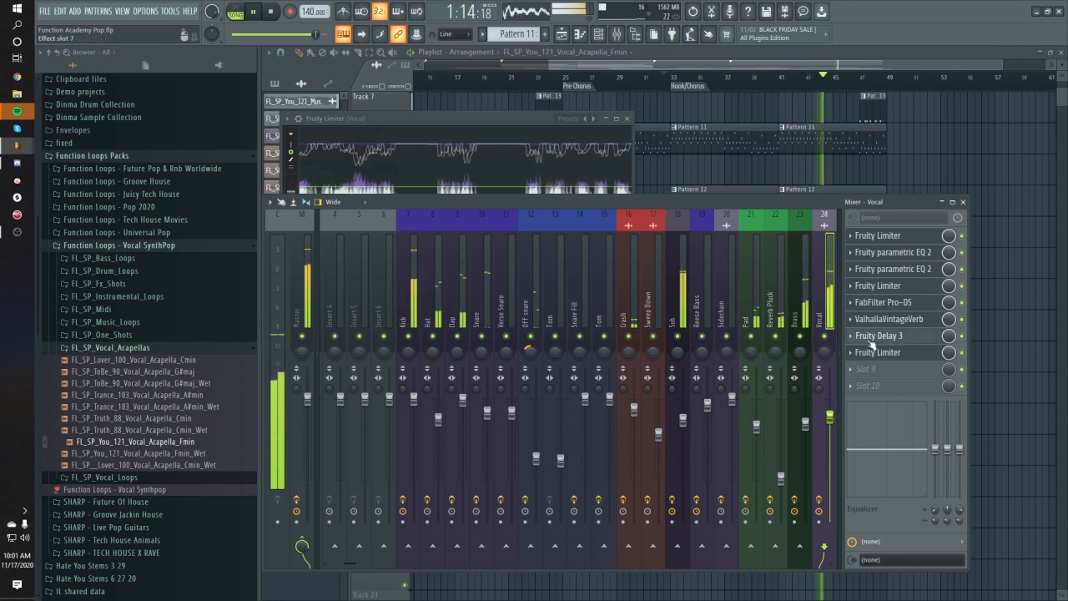
Raise the wet output of the Vocal track's Fruity Delay 3 slightly while replaying the hook.
click(873, 335)
drag(672, 147, 672, 143)
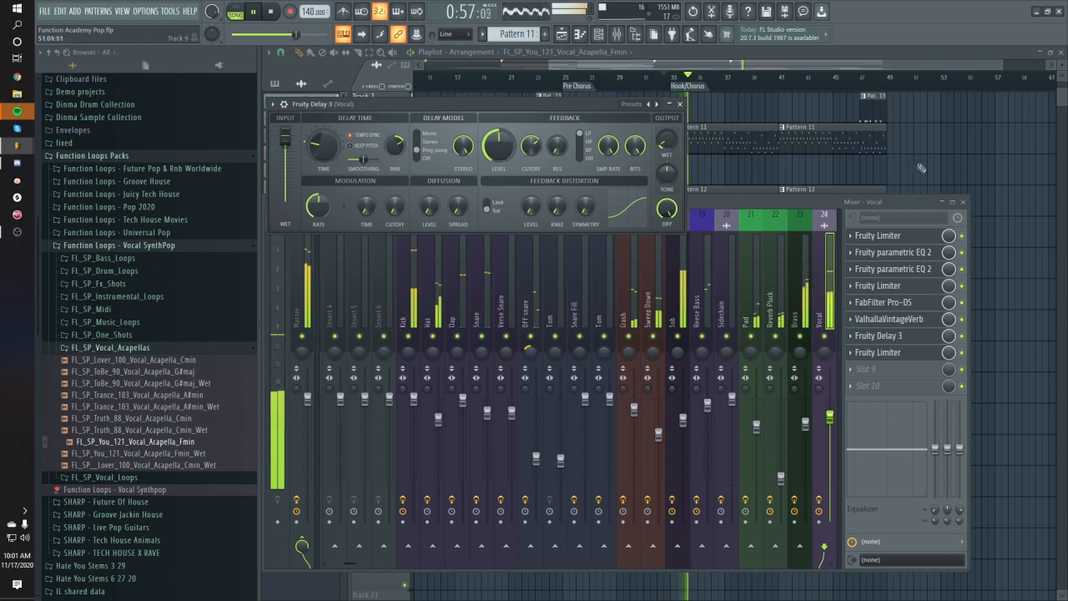
click(790, 196)
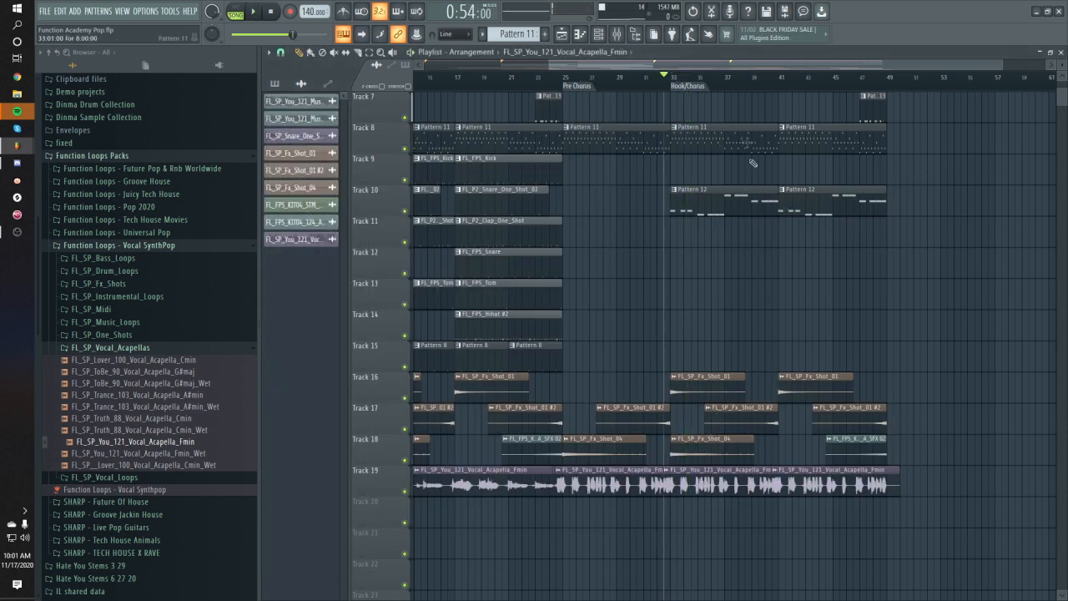
Locate the vocal clip's mixer track from its channel settings and route it to insert 26.
double_click(698, 472)
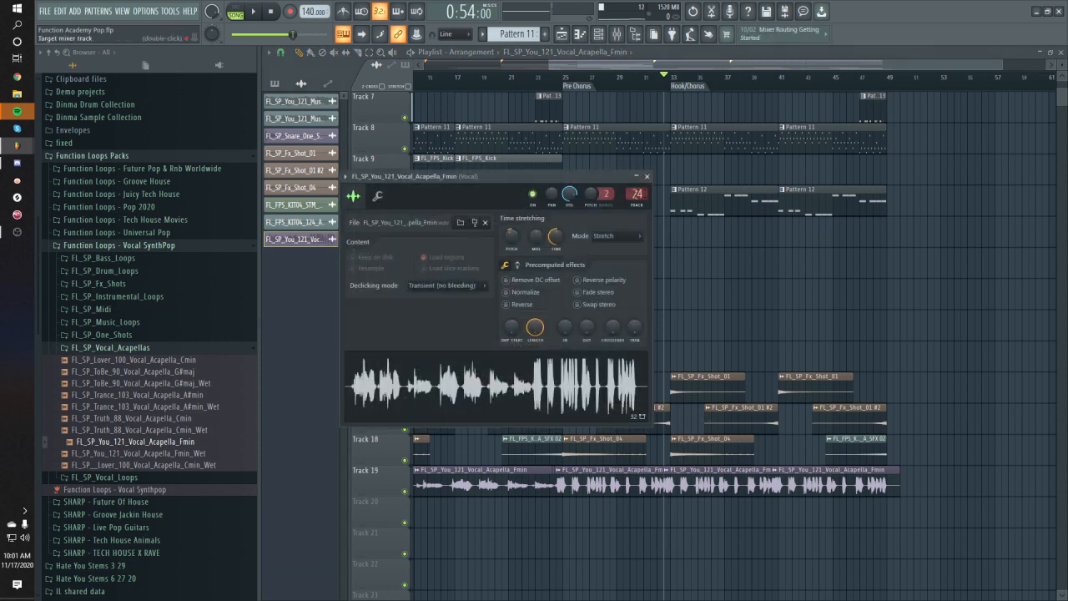
double_click(636, 194)
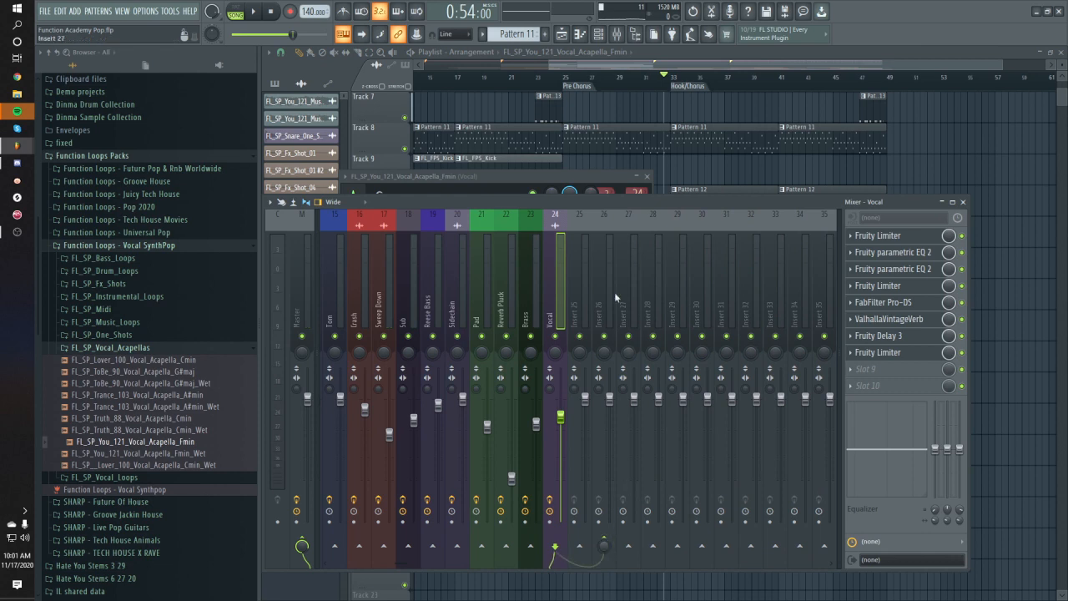
Rename mixer insert 26 as Harms and move it directly beside the Vocal track.
right_click(604, 214)
click(647, 225)
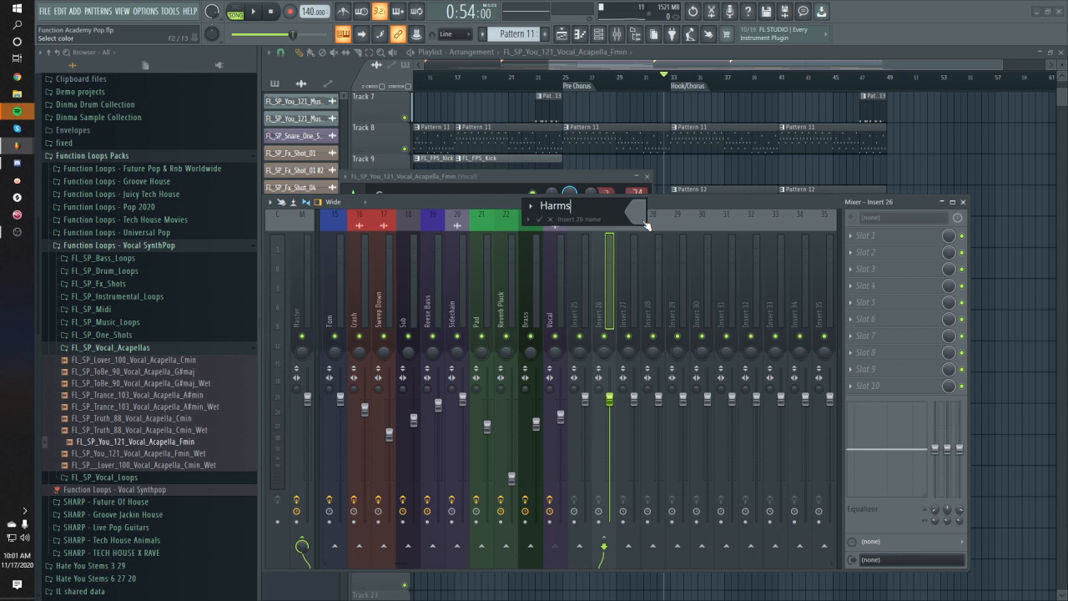
text(Harms)
key(Return)
key(alt+Left)
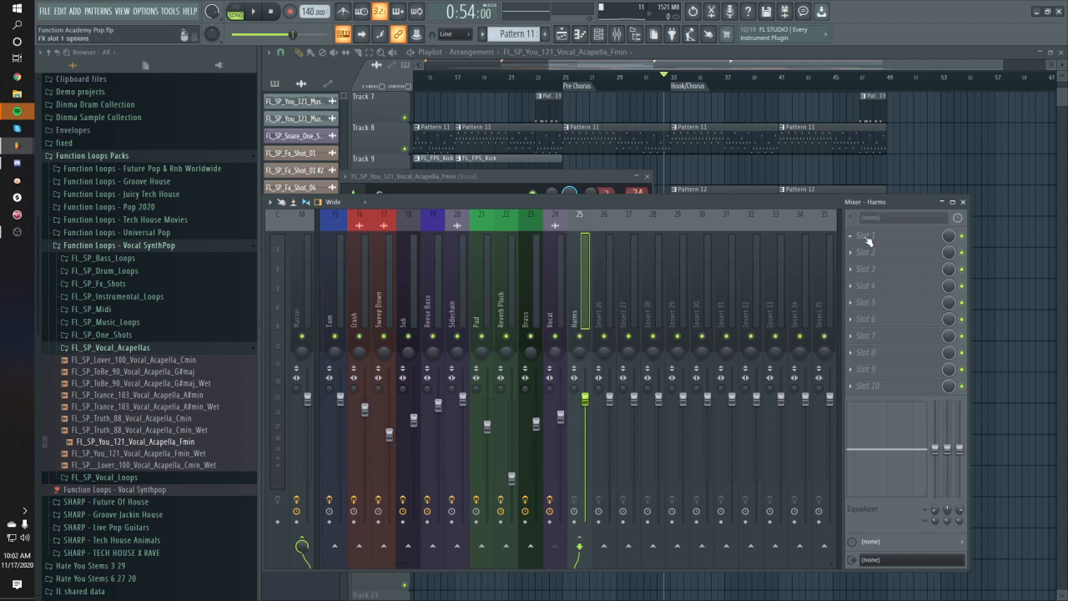
Color the Harms mixer track slate blue (#45359F).
right_click(572, 312)
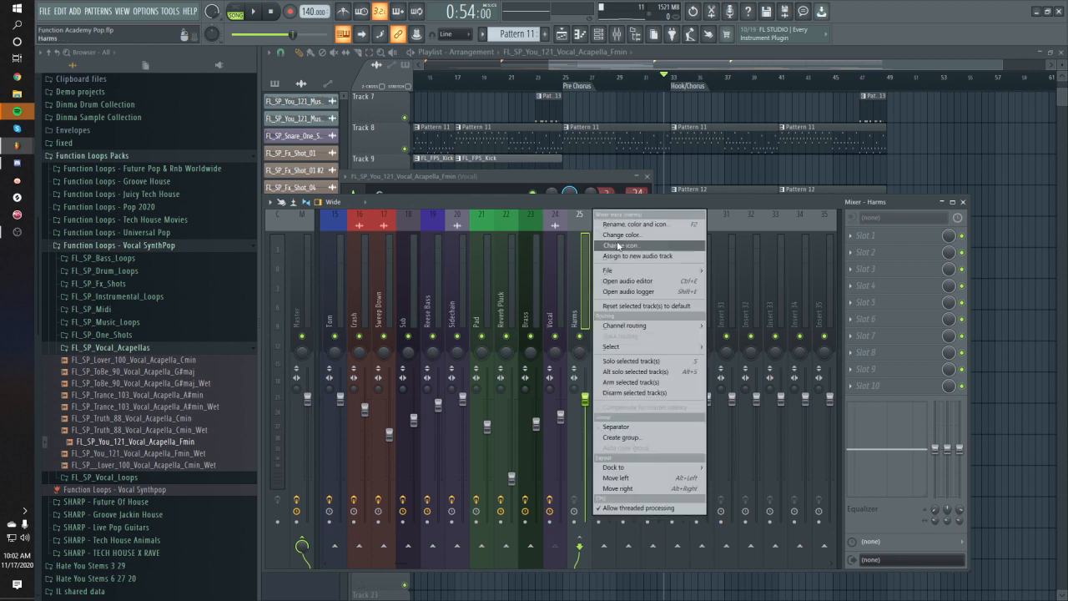
click(622, 234)
click(643, 315)
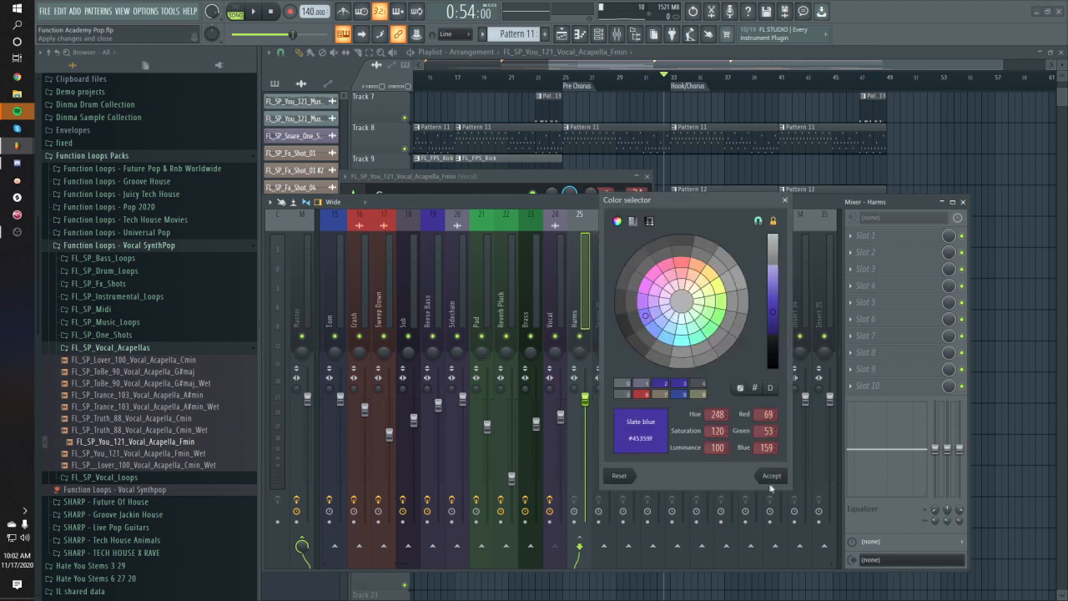
click(769, 477)
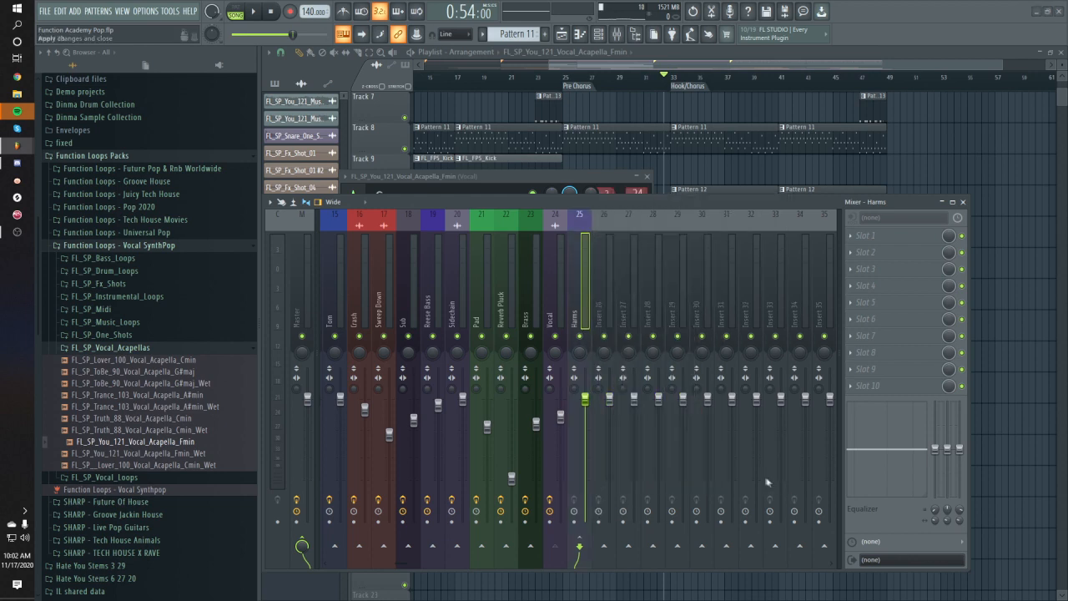
Add LittleAlterBoy to the Harms track's first slot with pitch at -12.0 and formant at about -2.1.
click(551, 310)
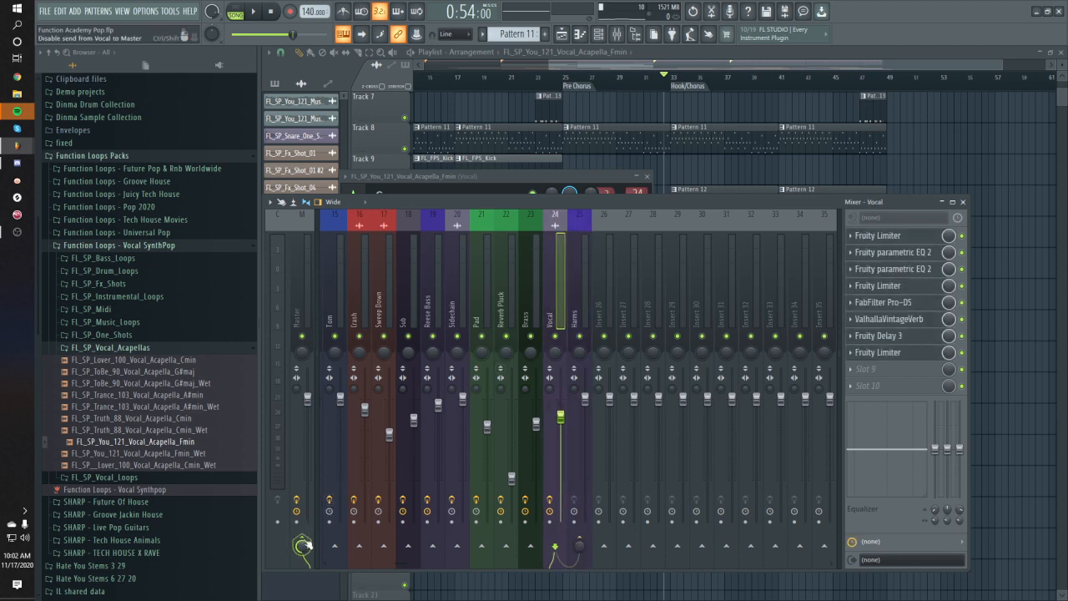
click(586, 305)
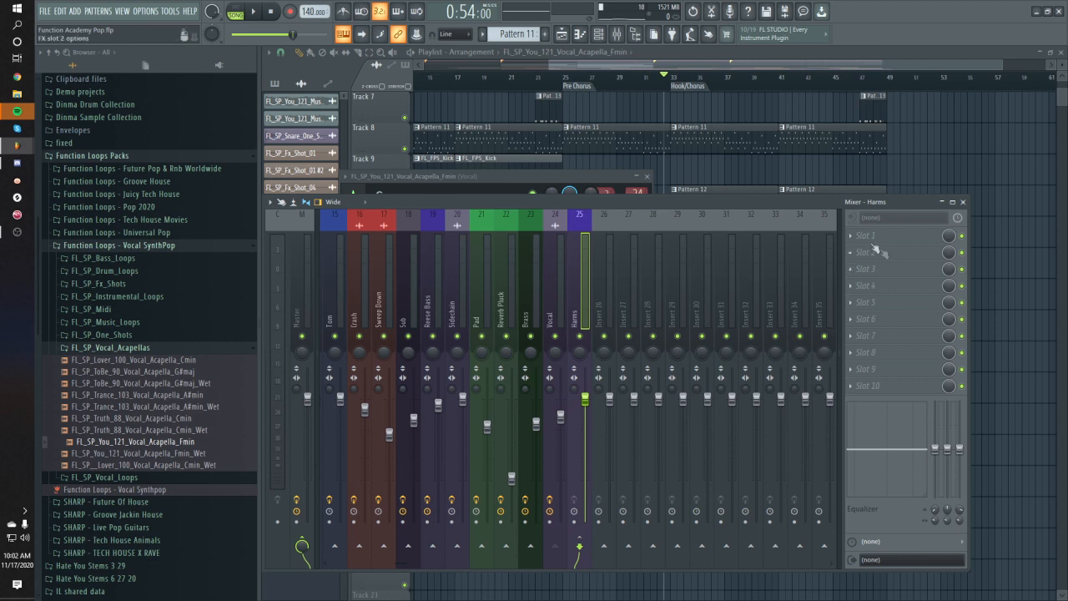
click(873, 233)
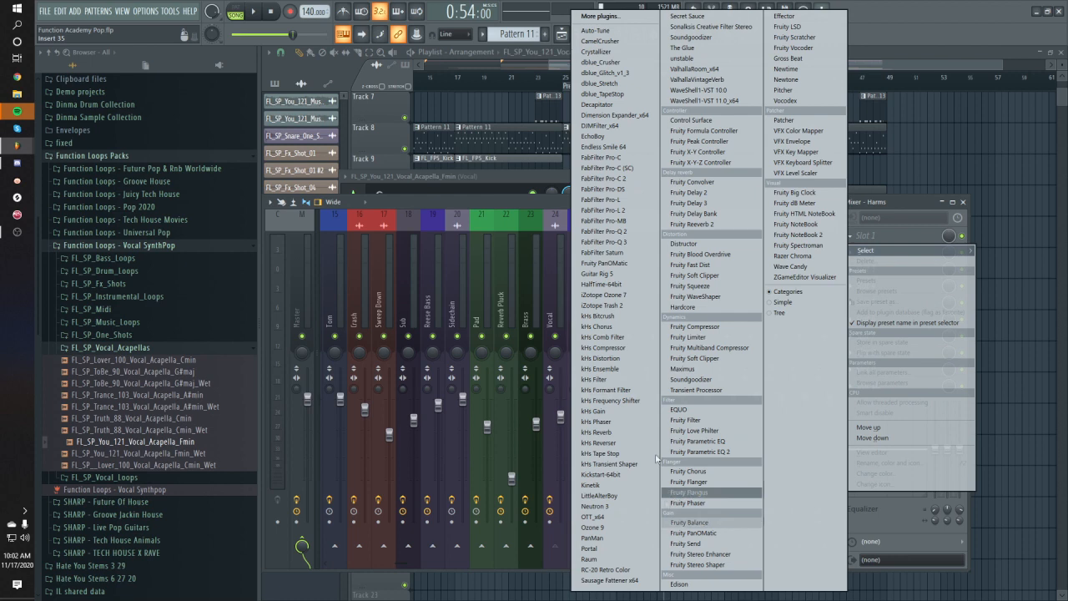
click(598, 495)
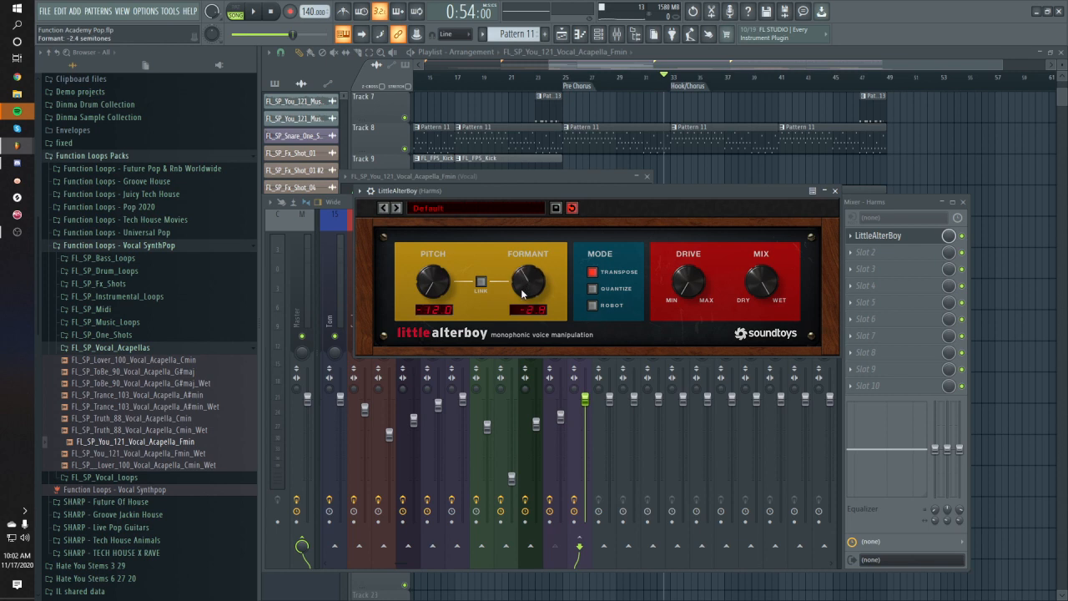
Solo Track 19 in the playlist and play the hook to hear LittleAlterBoy on the Harms track.
click(684, 174)
key(space)
right_click(405, 492)
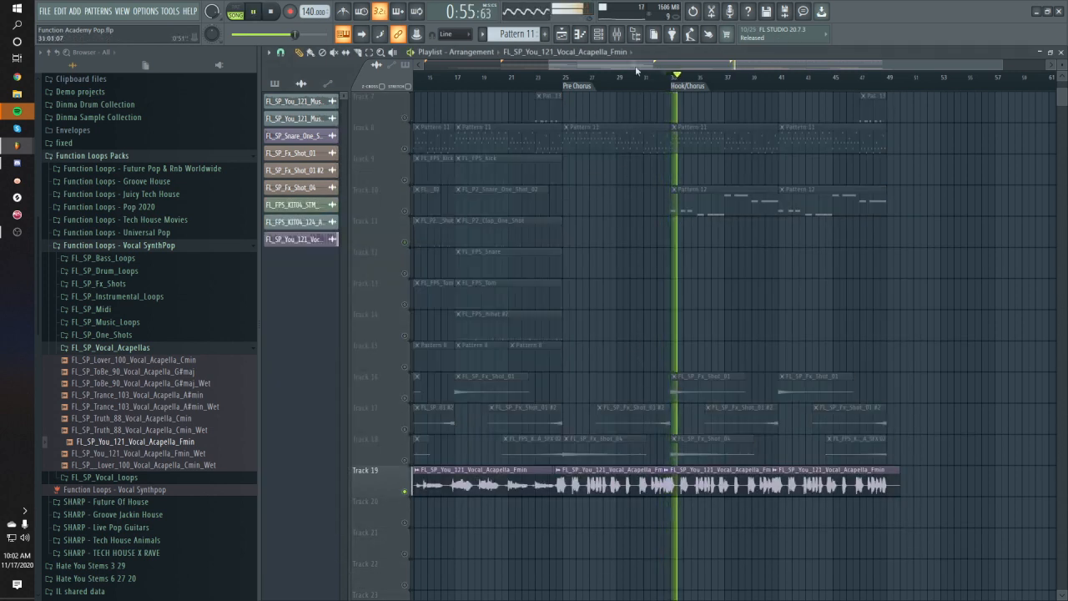
key(F9)
click(889, 238)
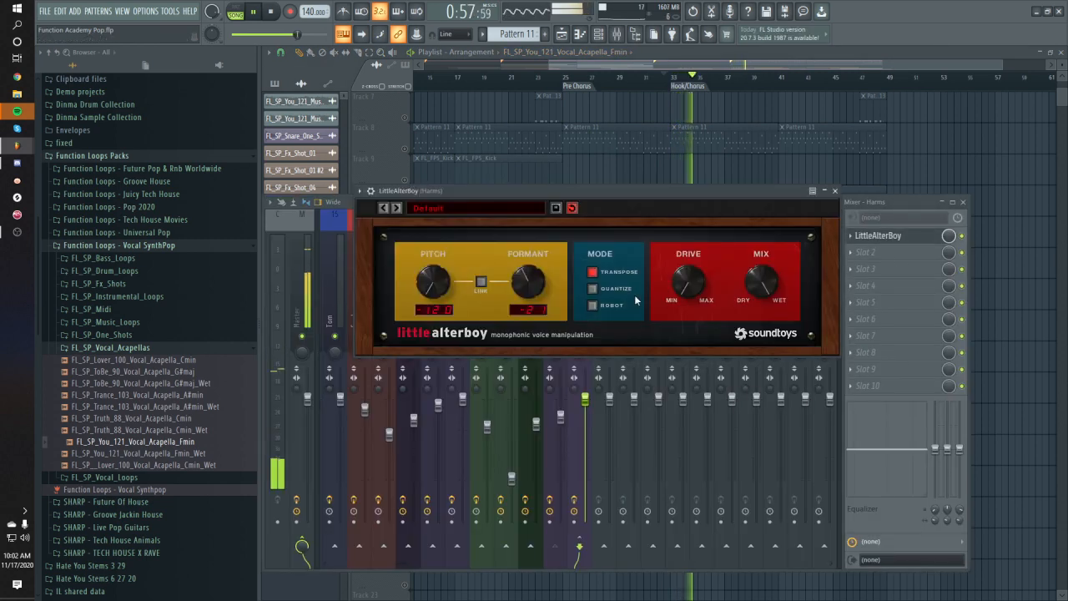
click(900, 205)
Lower the Harms mixer track's volume fader while replaying the soloed vocal.
key(space)
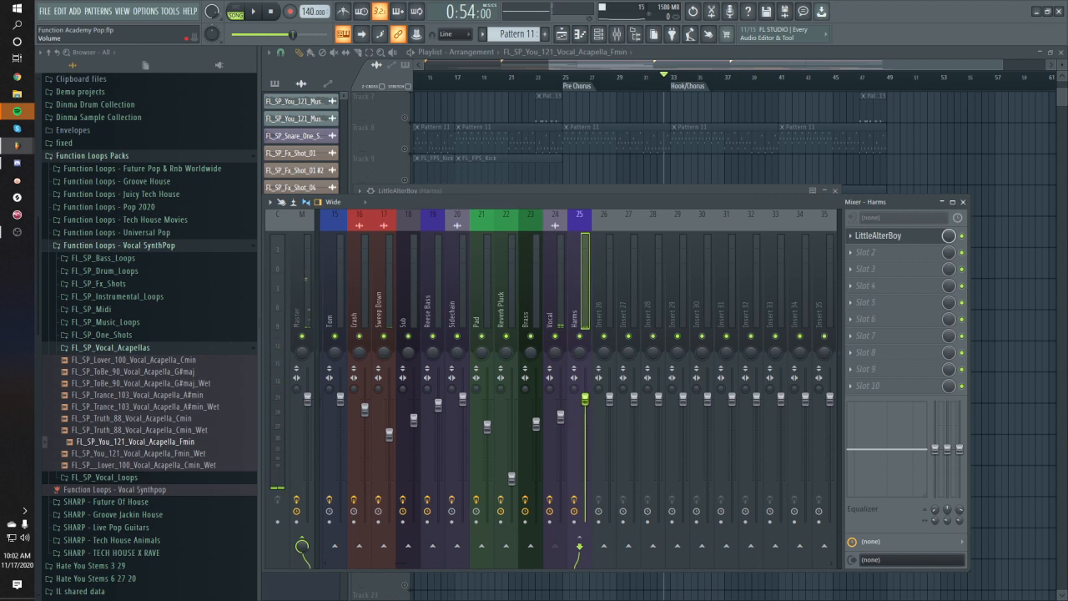
key(space)
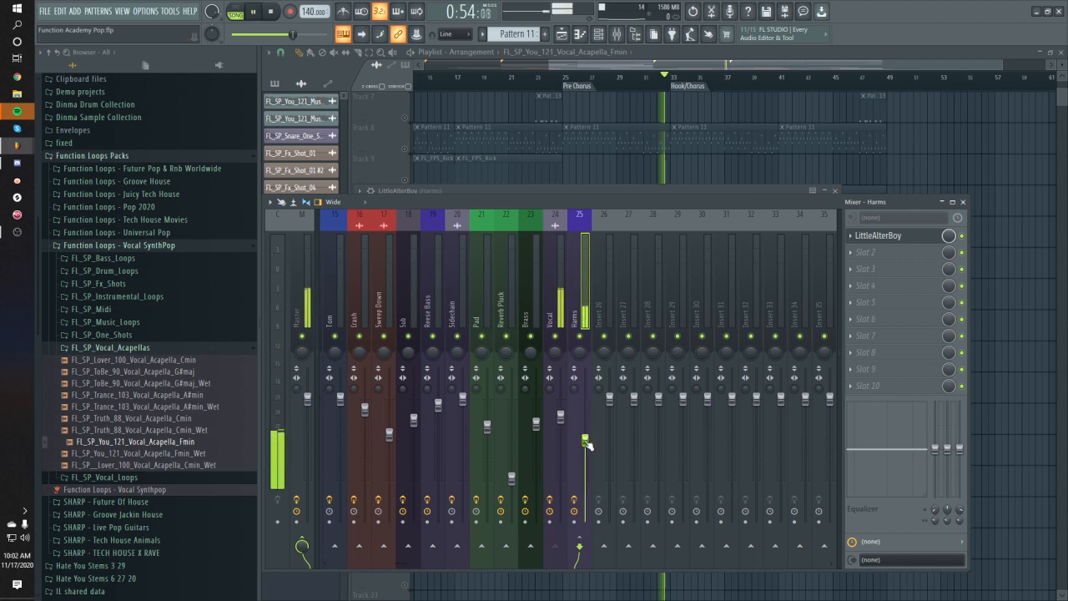
key(space)
Add Dimension Expander_x64 to the Harms track's second slot and set its Size to about 69% during playback.
click(863, 254)
mouse_move(868, 267)
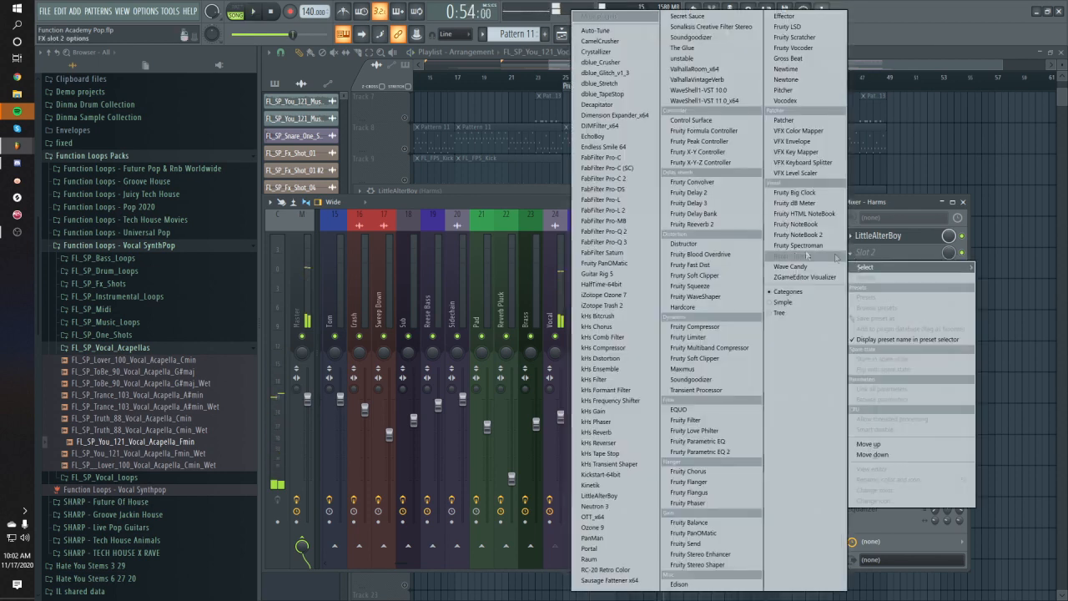
click(638, 116)
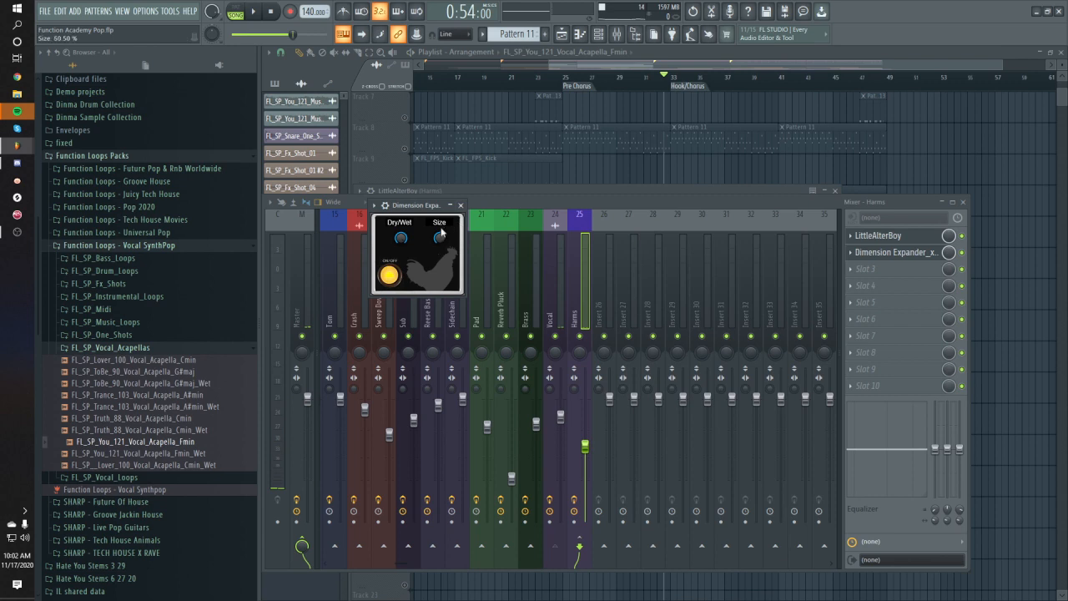
key(space)
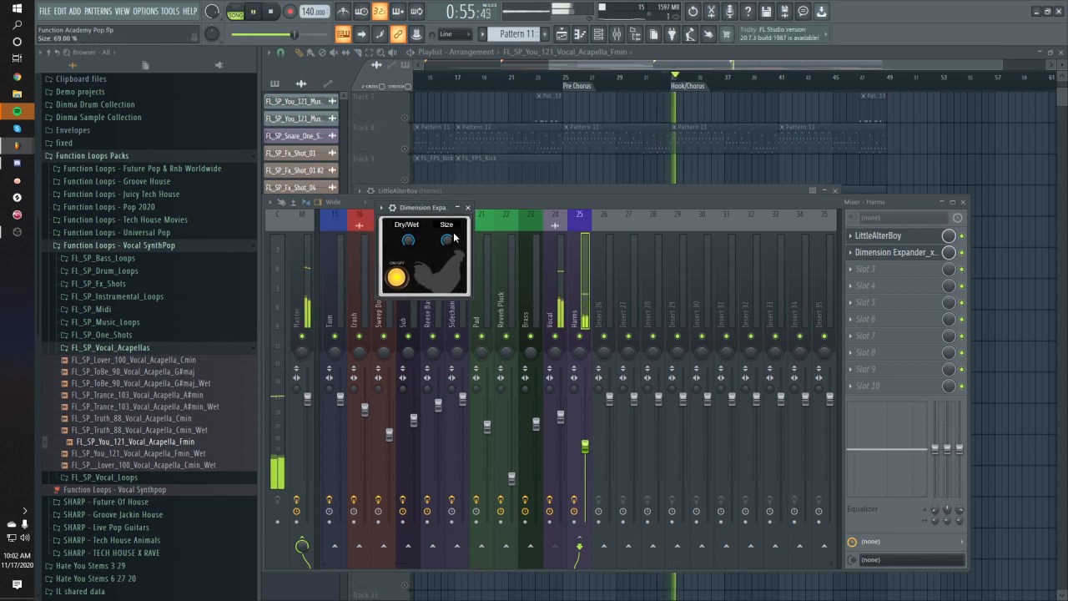
key(Escape)
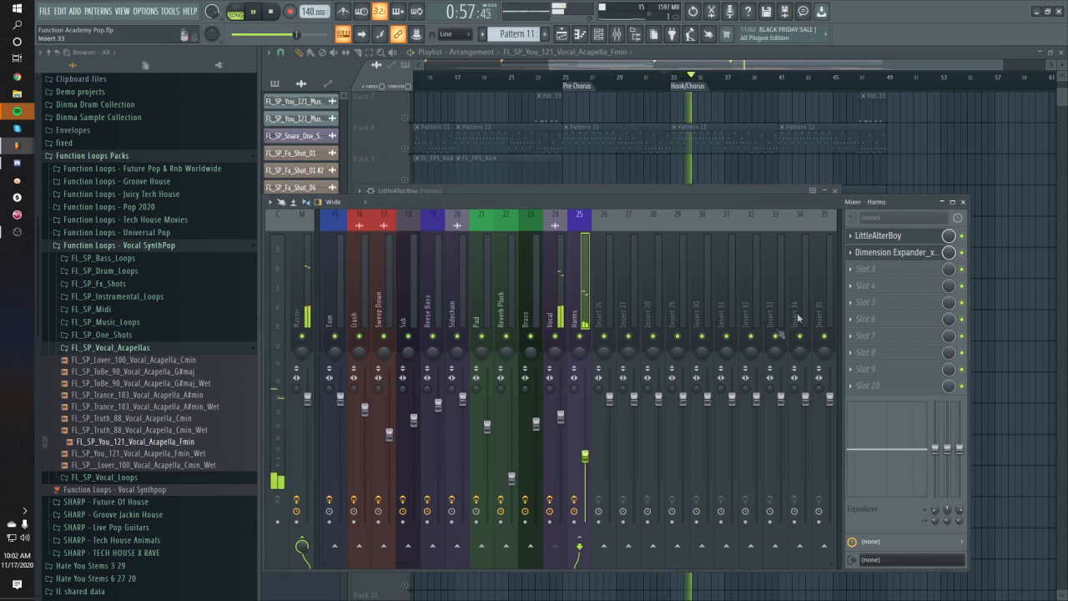
Add Fruity Parametric EQ 2 to the Harms track's third slot and make band 1 a high-pass at about 183 Hz.
click(867, 274)
click(695, 447)
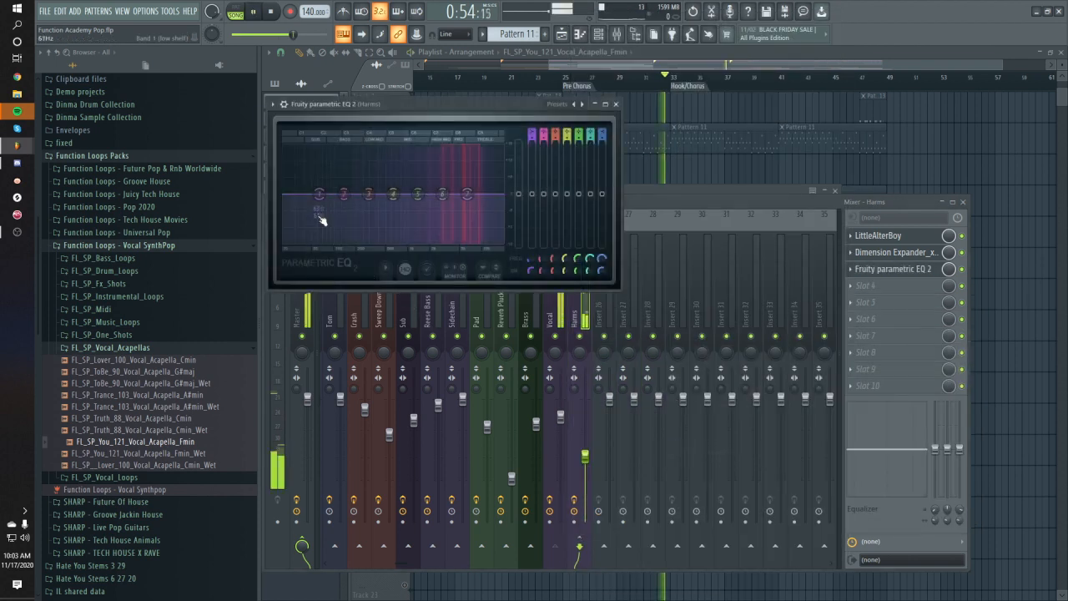
drag(319, 197, 345, 242)
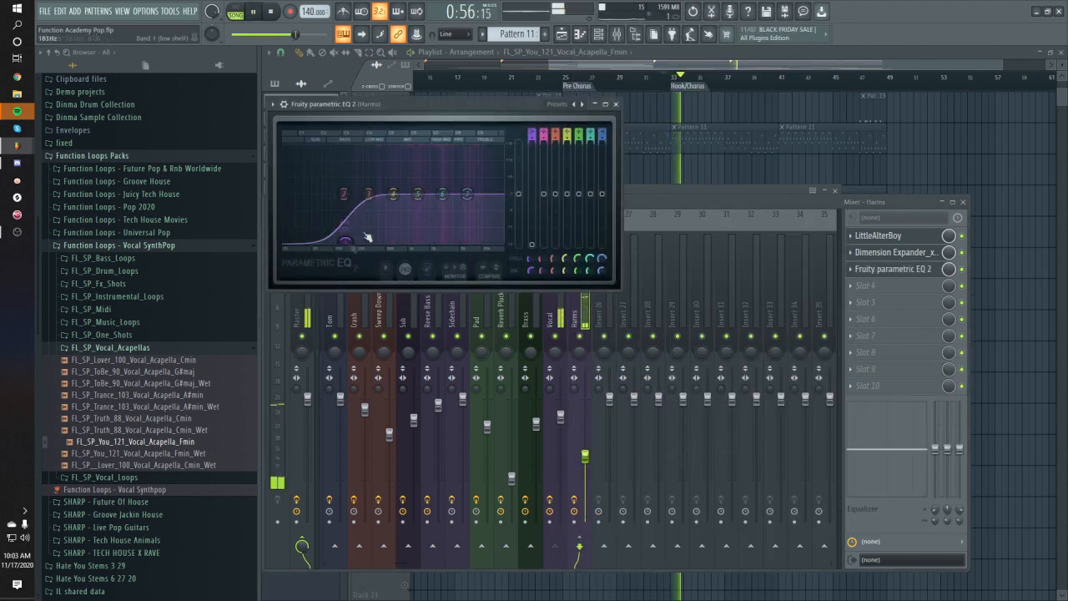
drag(533, 133, 533, 148)
key(space)
Make band 7 of the Harms EQ a low-pass at about 4937 Hz and boost band 5 slightly.
drag(467, 194, 473, 201)
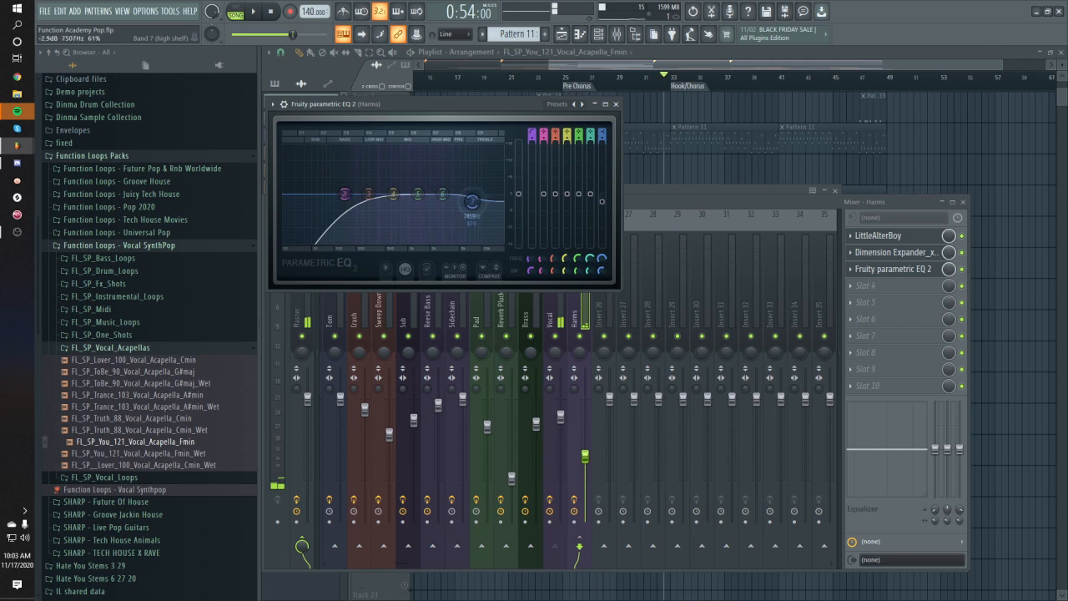
drag(601, 134, 601, 172)
key(space)
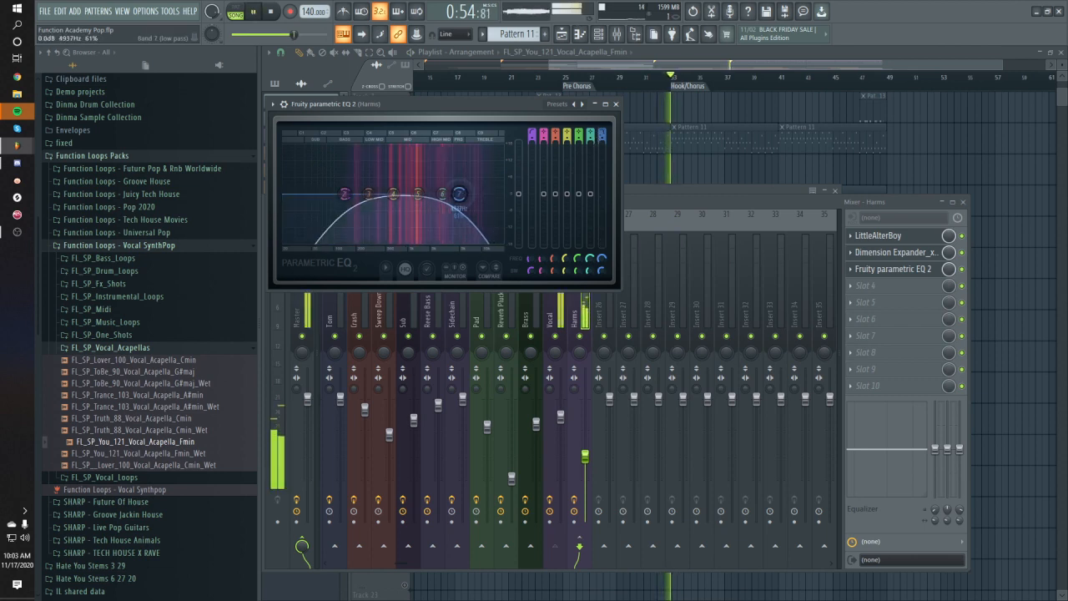
drag(418, 193, 413, 186)
key(space)
Add Fruity Balance to the Harms track and create an automation clip for its Volume.
right_click(768, 165)
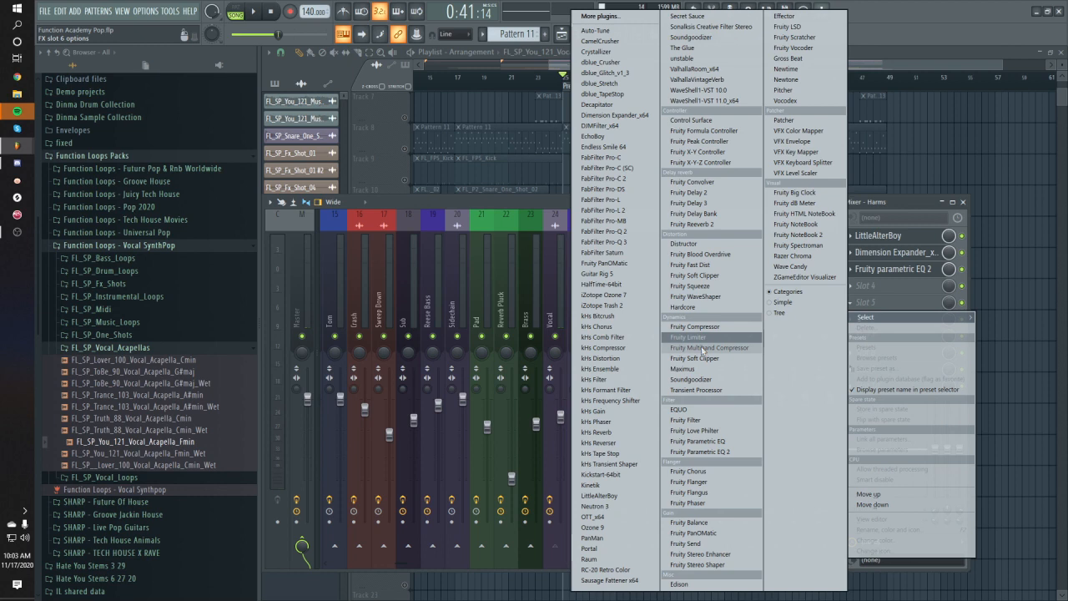
click(688, 521)
right_click(396, 182)
click(457, 252)
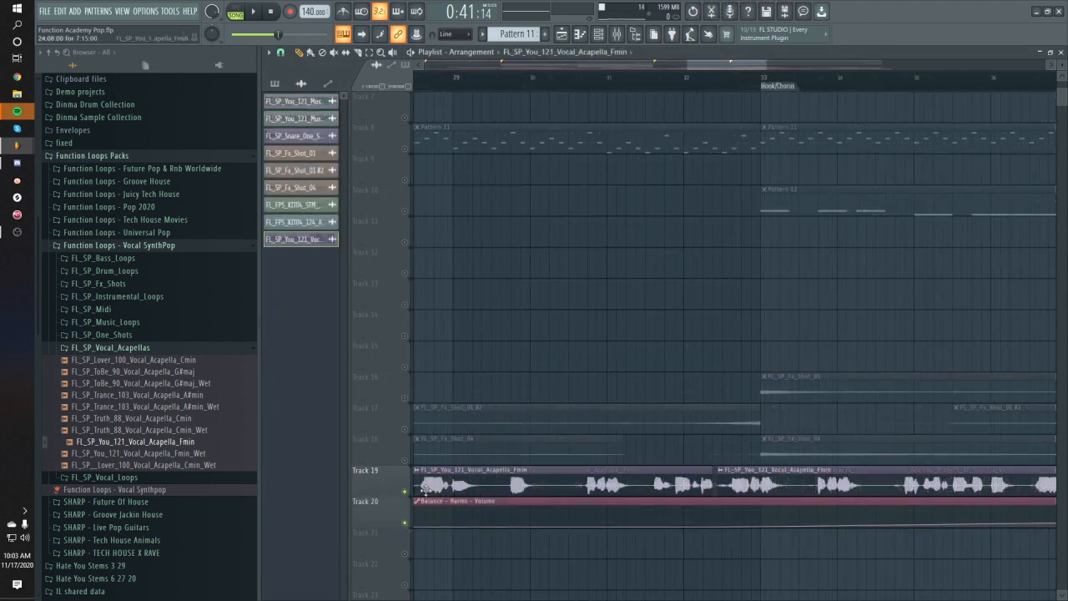
Unsolo Track 19 so that every playlist track plays again.
right_click(401, 491)
click(400, 493)
right_click(406, 493)
right_click(406, 493)
Move the FL_SP_Fx_Shot_01 #2 clip on Track 17 so it ends half a bar before the hook.
scroll(551, 461, up, 3)
drag(852, 423, 766, 423)
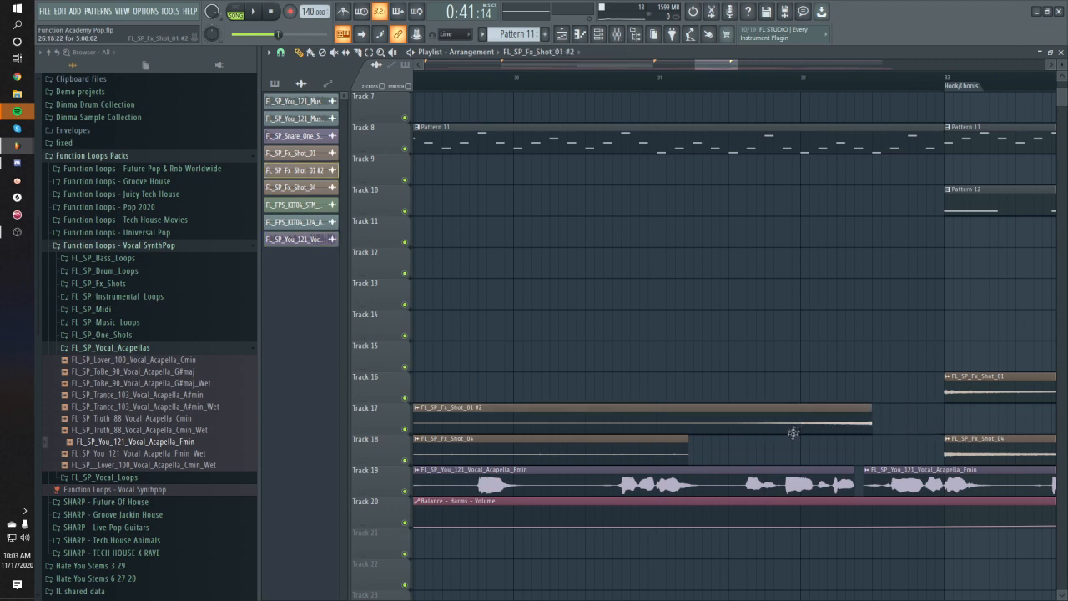
scroll(793, 432, down, 3)
scroll(820, 241, up, 3)
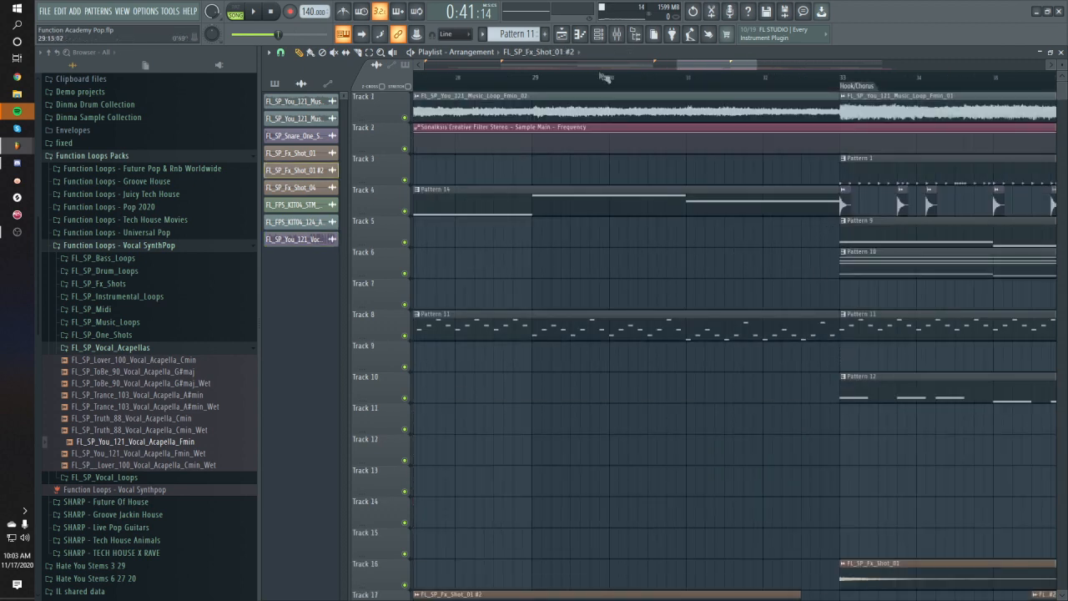
Shorten the pre-chorus music loop, Pattern 14 and Pattern 11 clips so they end half a bar before the hook.
key(space)
drag(838, 115, 762, 118)
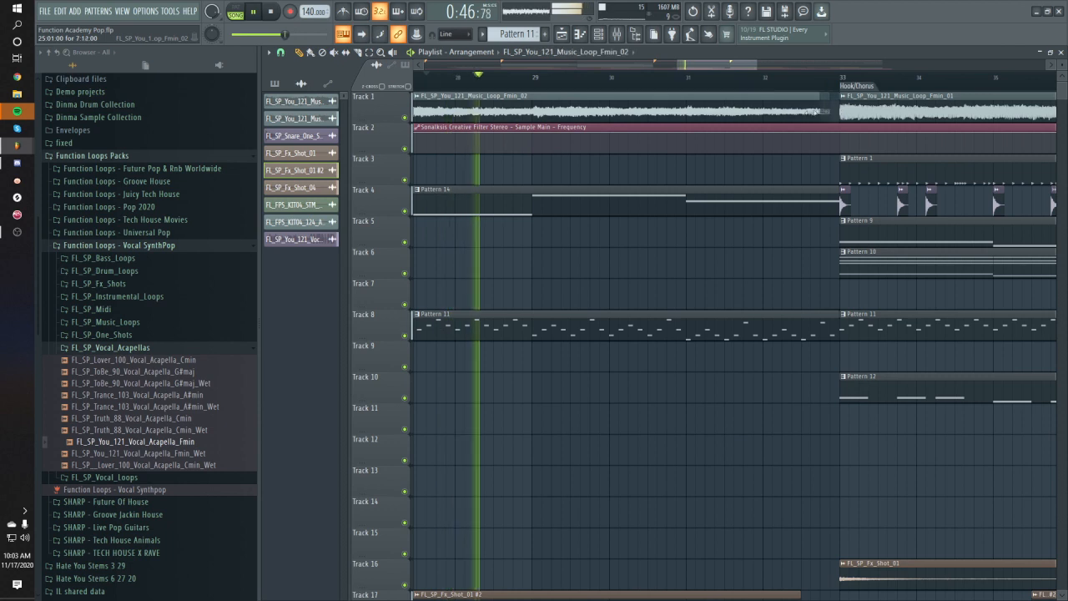
drag(799, 169, 797, 303)
scroll(796, 430, down, 6)
scroll(790, 443, up, 5)
scroll(796, 367, up, 1)
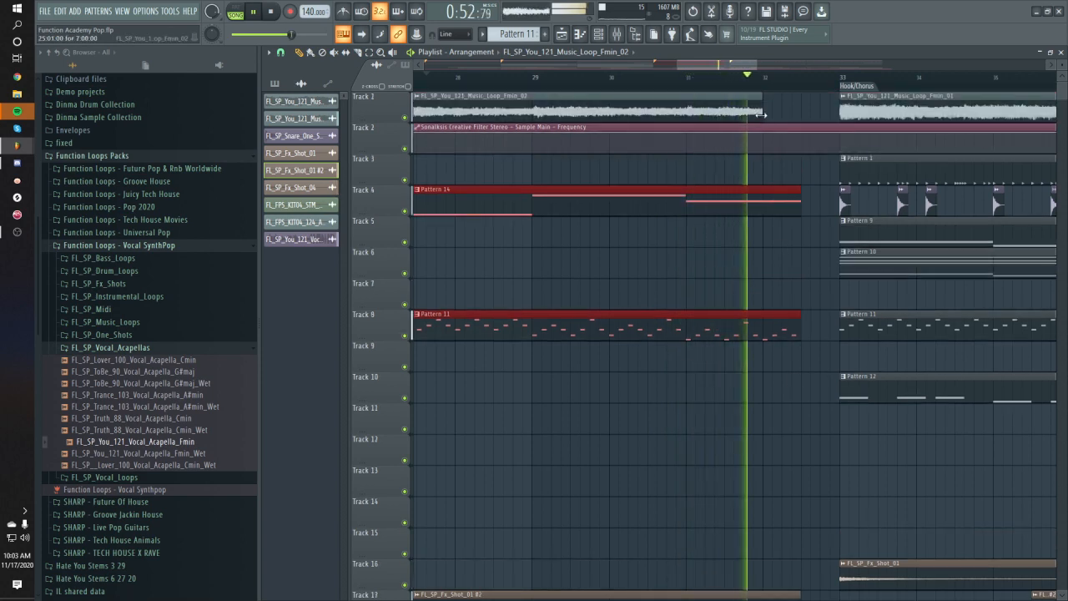
drag(760, 114, 797, 113)
scroll(767, 242, down, 8)
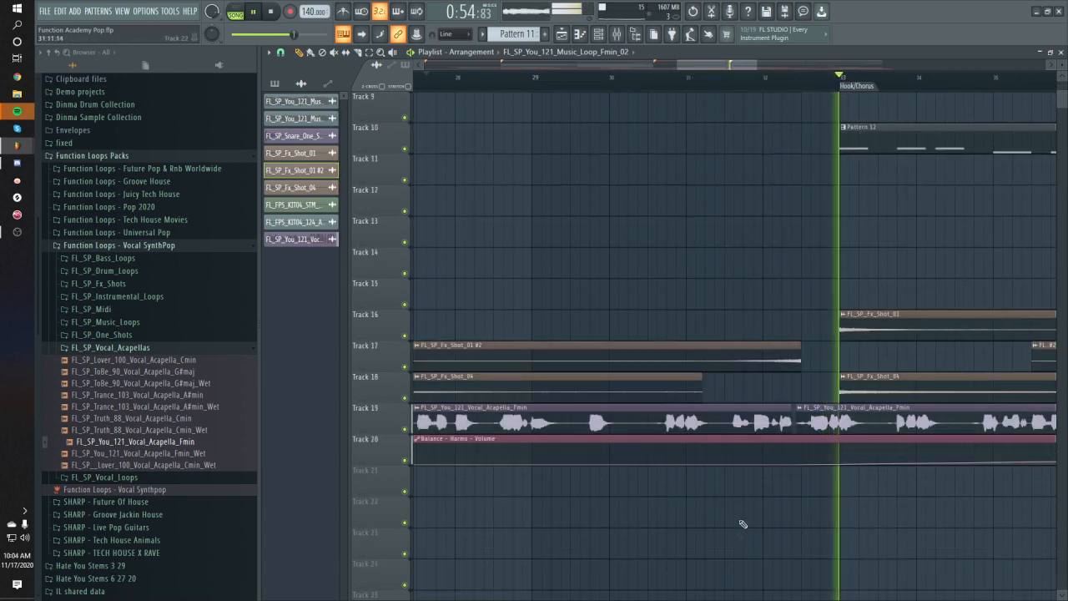
Play the transition into the hook and lengthen the Track 19 pre-chorus vocal clip to 8 bars.
click(733, 78)
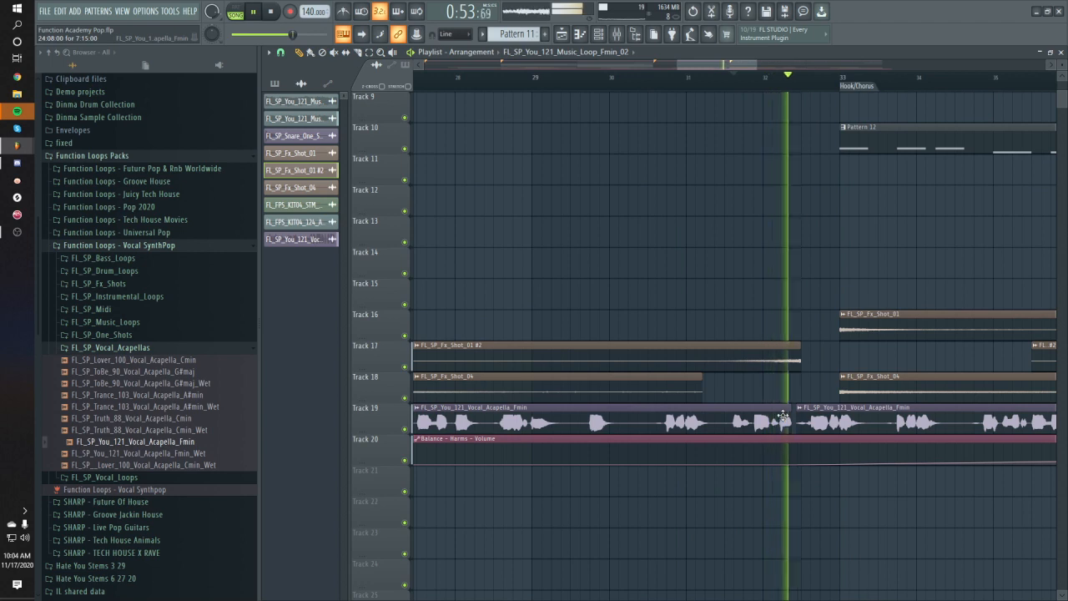
scroll(784, 412, up, 3)
key(space)
key(space)
drag(795, 408, 807, 408)
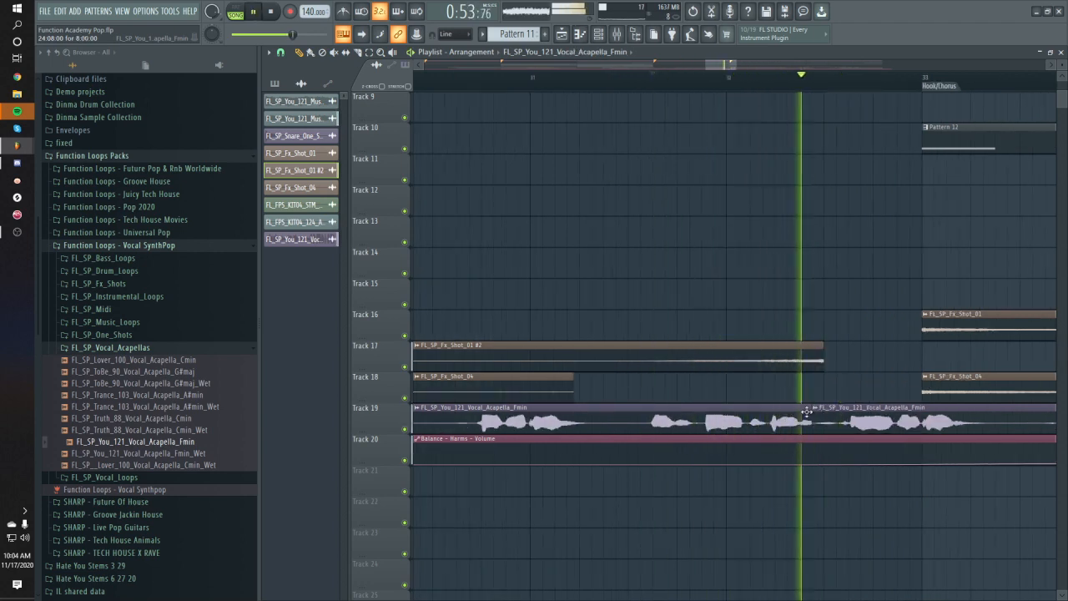
Reshape the Harms volume automation on Track 20 to stay low until a steep rise at the hook.
scroll(780, 442, down, 6)
key(space)
drag(756, 477, 762, 511)
key(space)
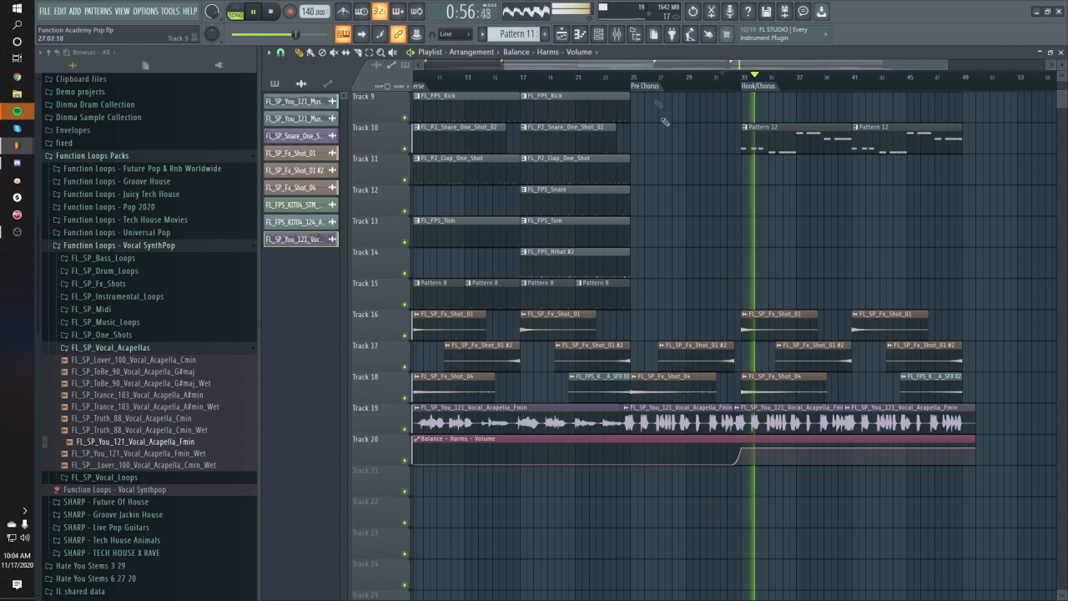
Raise the Harms mixer track's volume fader while the hook plays.
key(F9)
drag(585, 458, 584, 425)
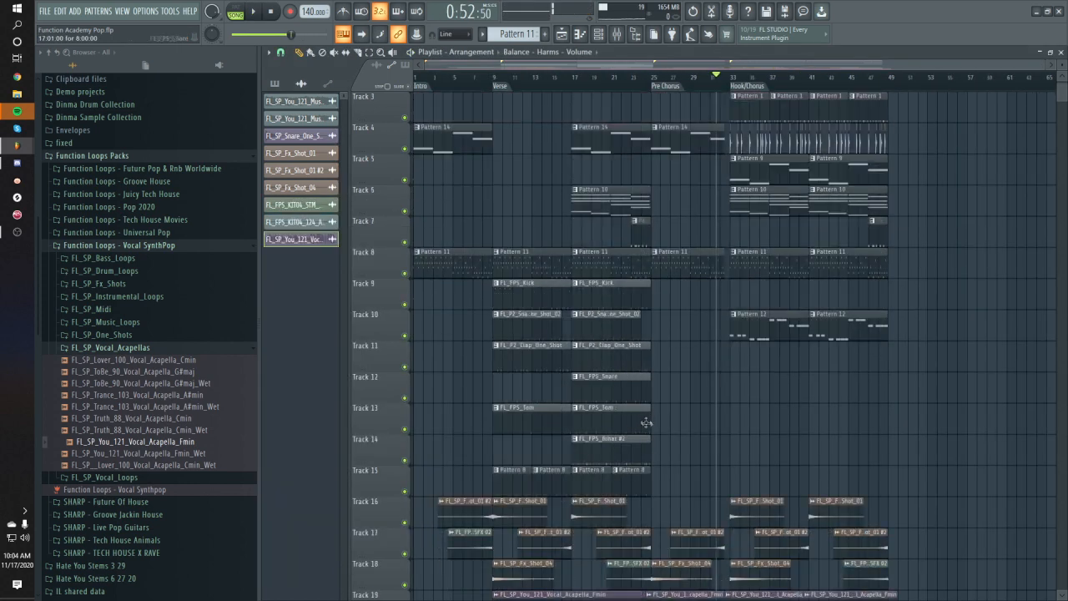
key(space)
Play the song from the intro and review the whole arrangement across all playlist tracks.
scroll(595, 308, up, 2)
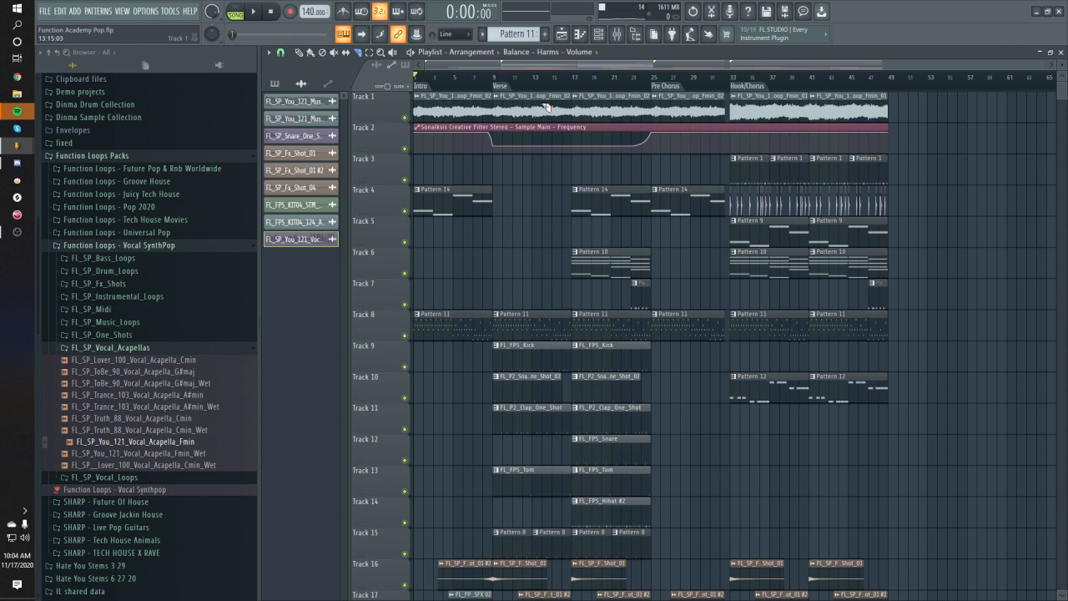
scroll(609, 405, down, 3)
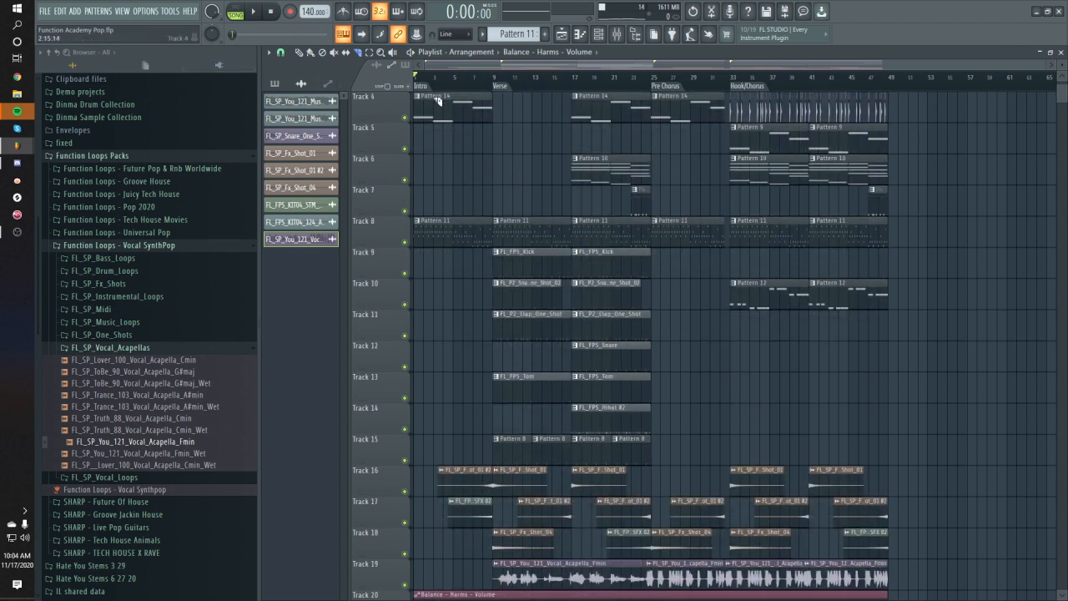
scroll(488, 174, up, 3)
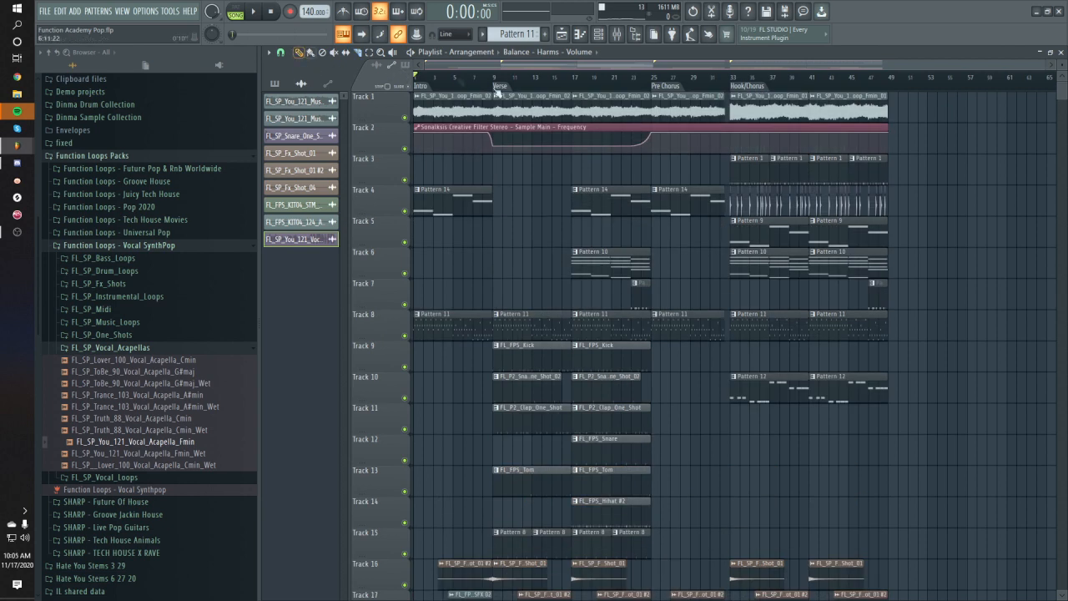
scroll(667, 482, down, 2)
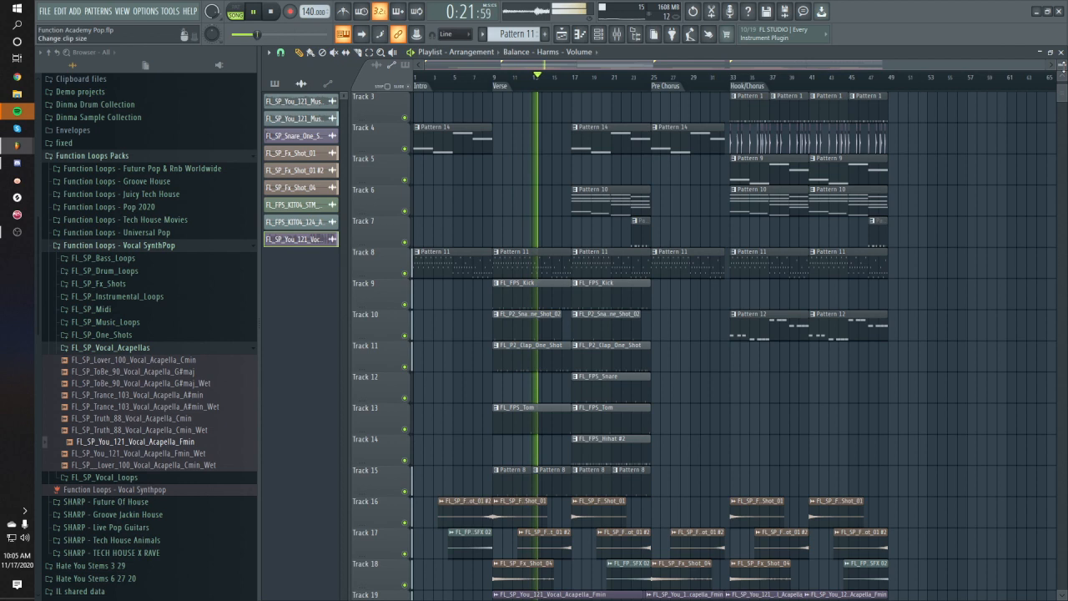
scroll(942, 349, down, 2)
scroll(943, 349, up, 3)
drag(1061, 78, 1061, 80)
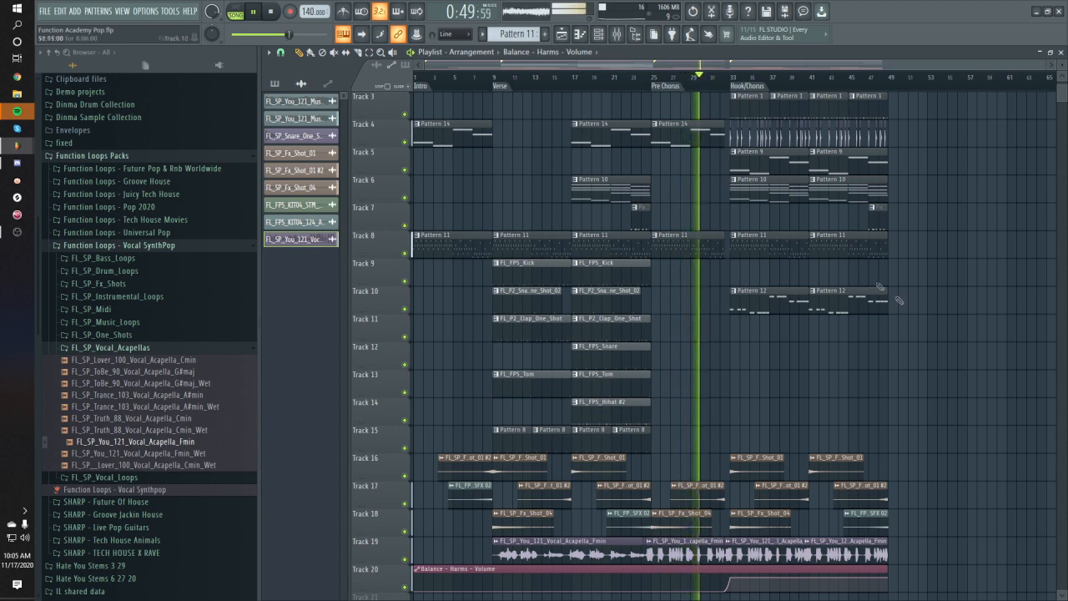
Make the second hook clip of Pattern 11 on Track 8 unique and duplicate its notes an octave higher with reduced velocities.
click(813, 237)
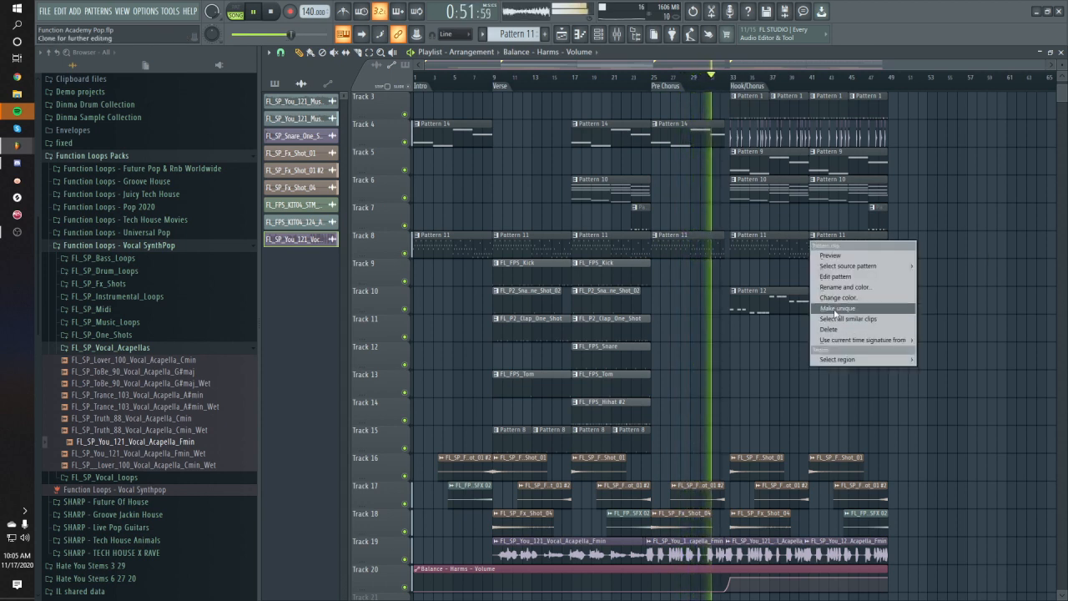
click(829, 308)
double_click(834, 254)
key(ctrl+a)
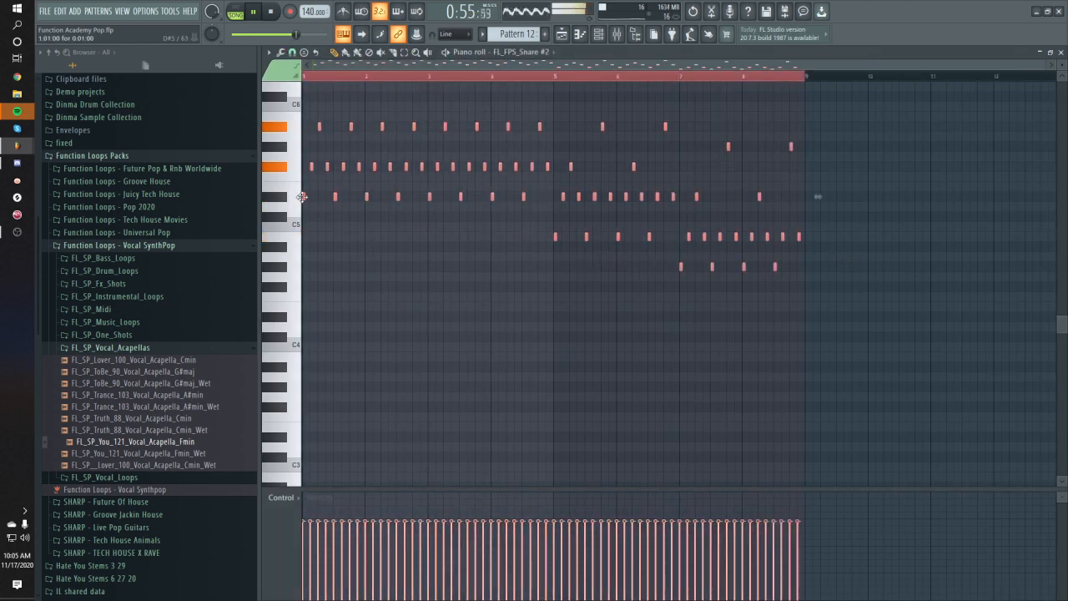
key(ctrl+Up)
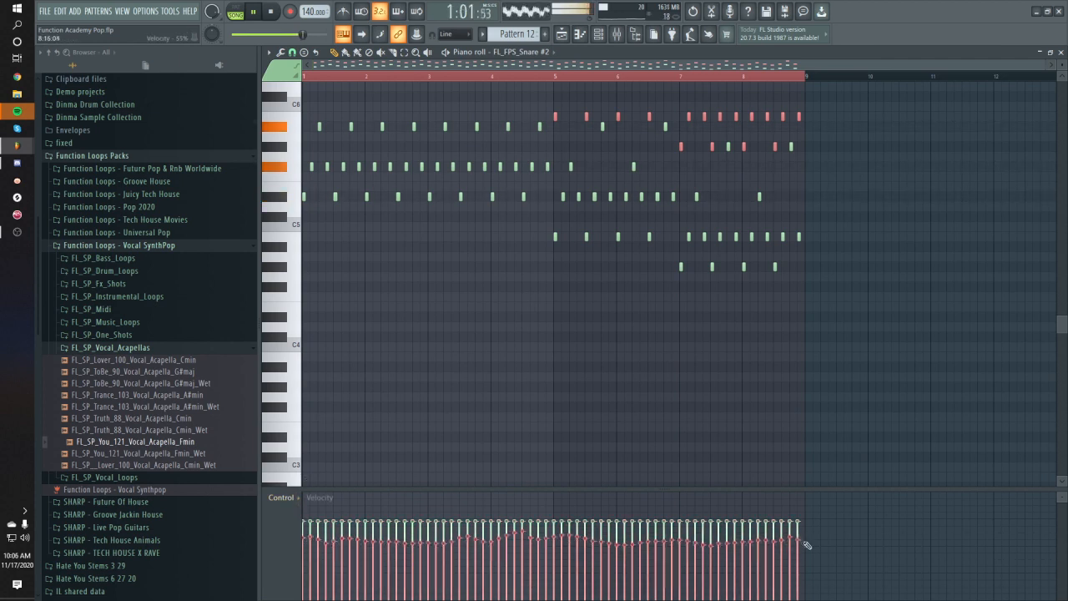
click(561, 34)
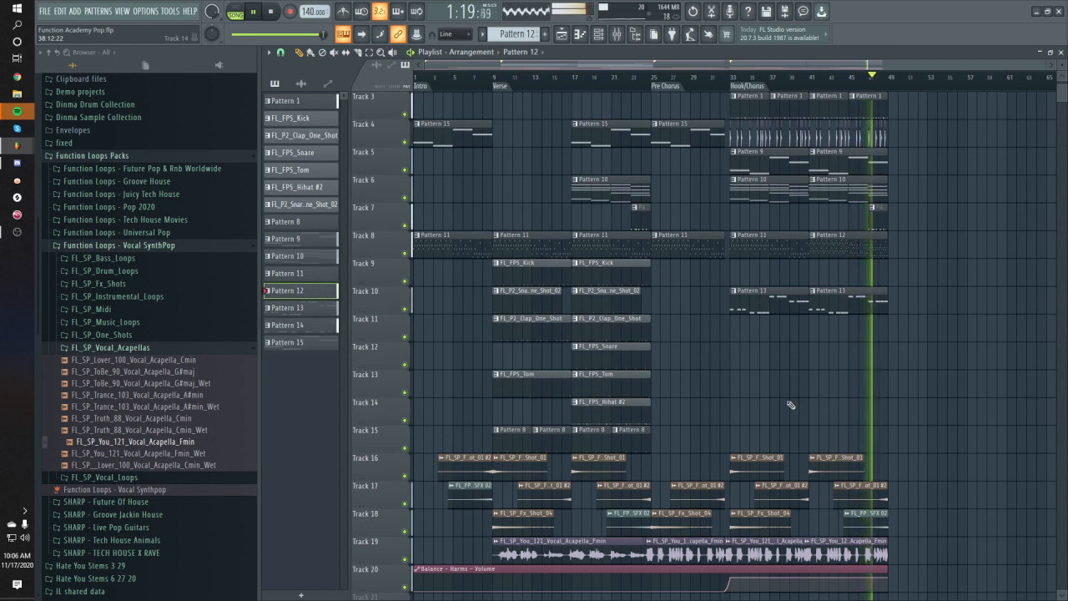
click(947, 391)
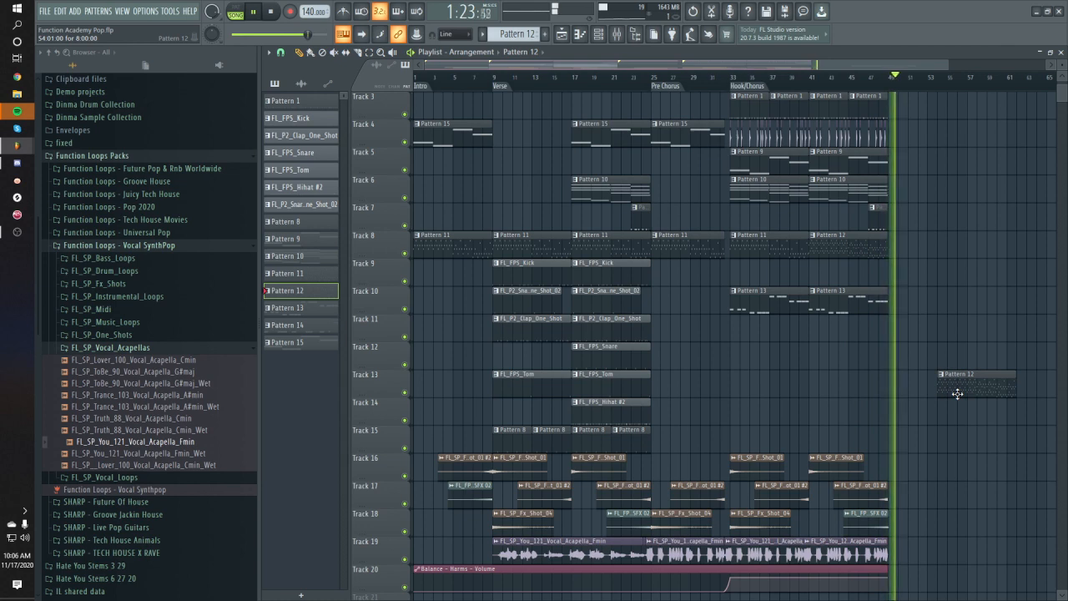
key(space)
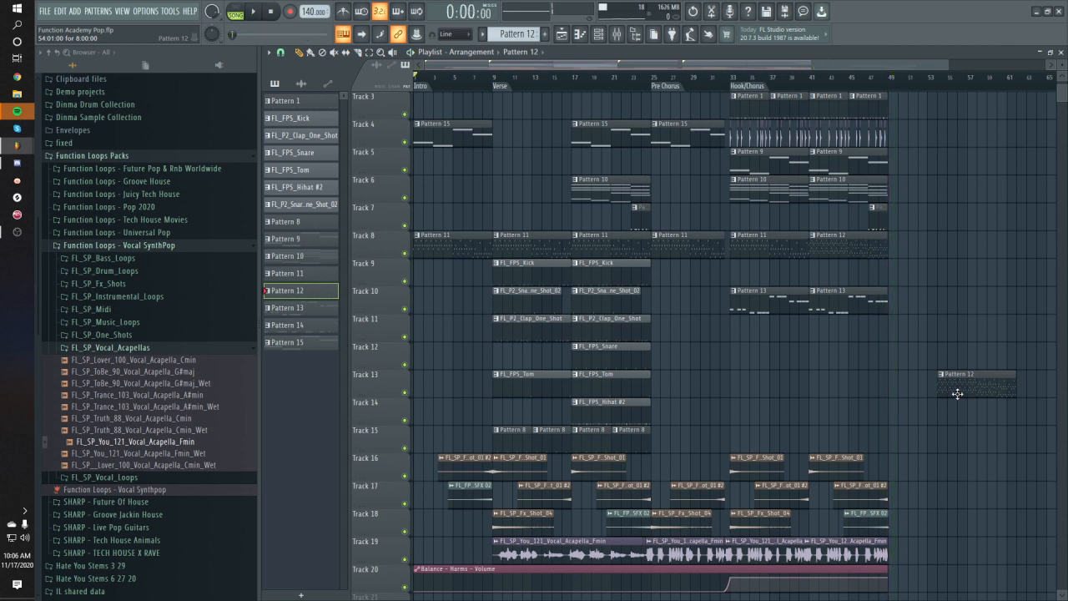
right_click(957, 393)
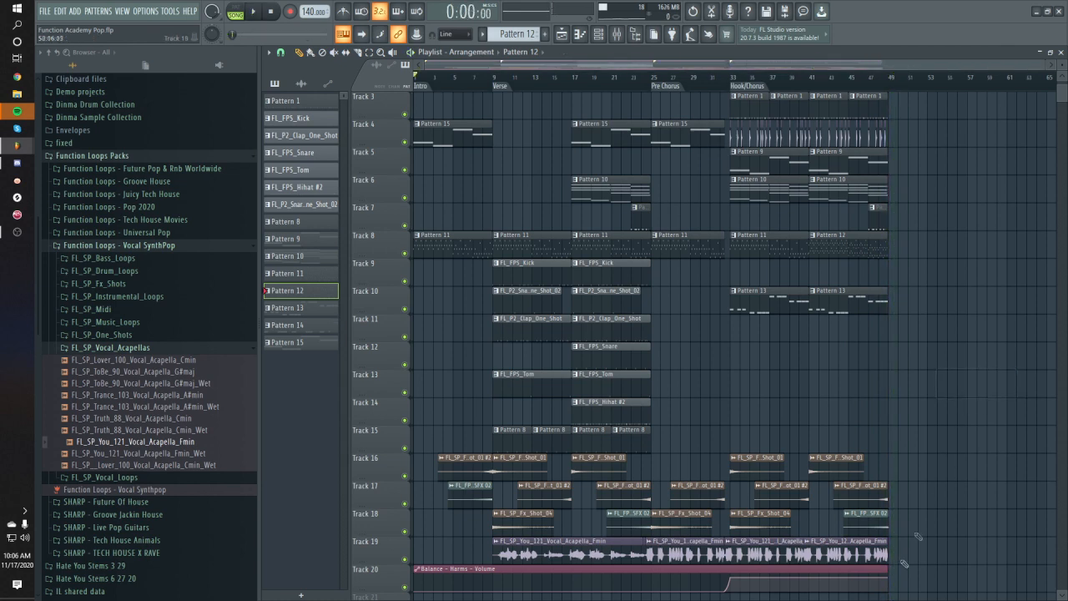
Solo Track 8 to compare Pattern 11 and Pattern 12 in the hook, unsolo it and return to the song start.
click(809, 78)
right_click(405, 254)
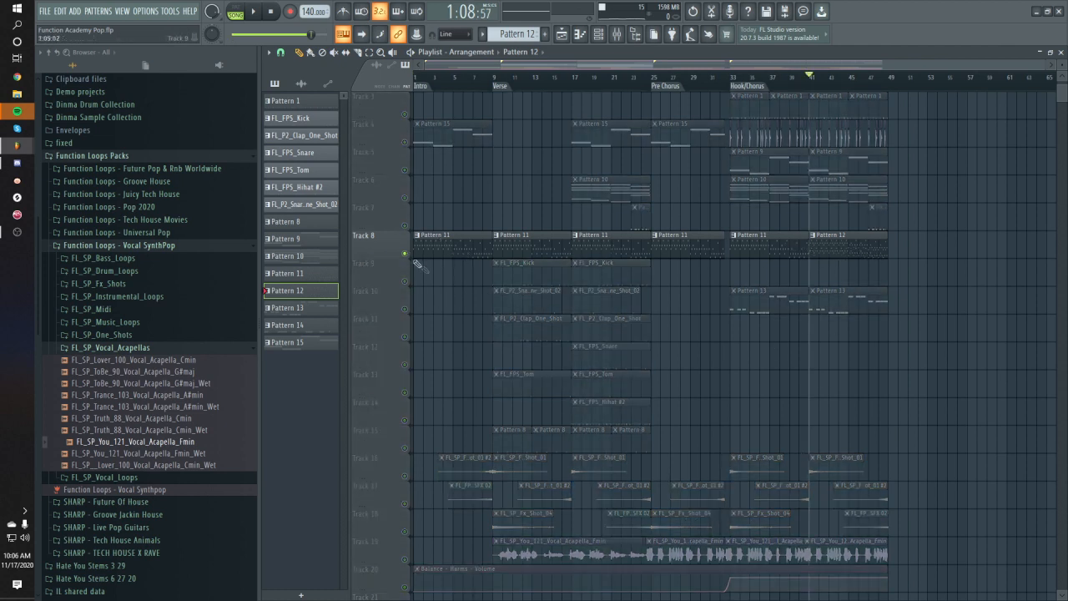
key(space)
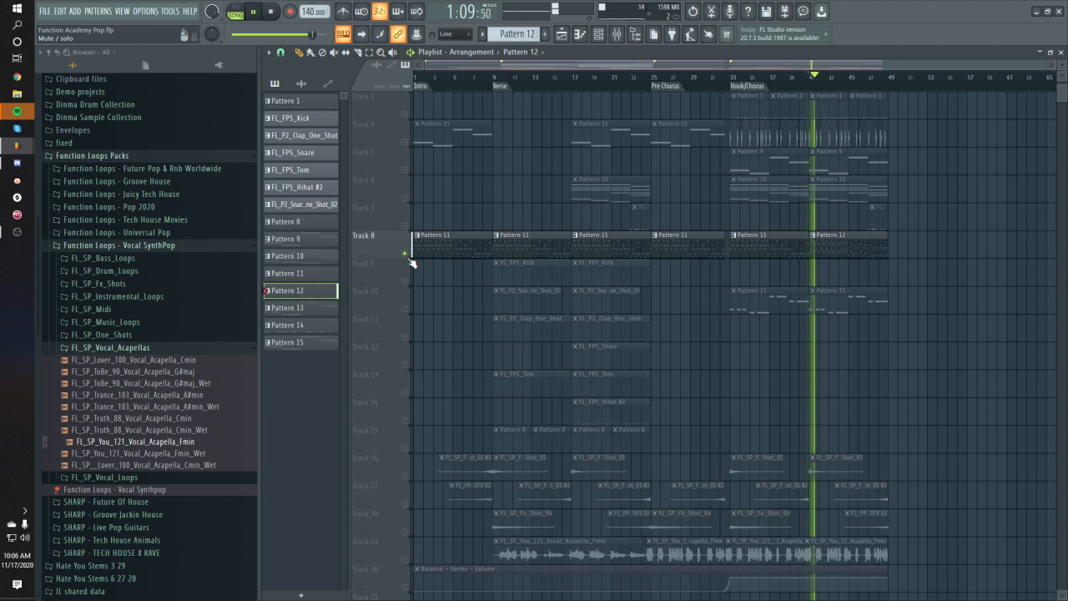
click(748, 77)
click(814, 77)
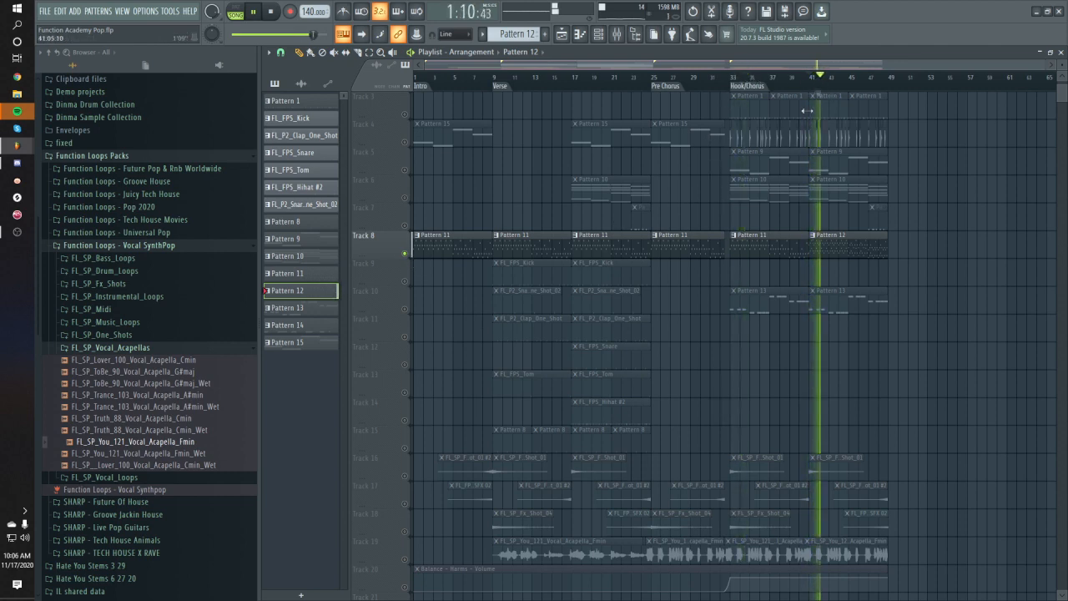
key(space)
right_click(406, 252)
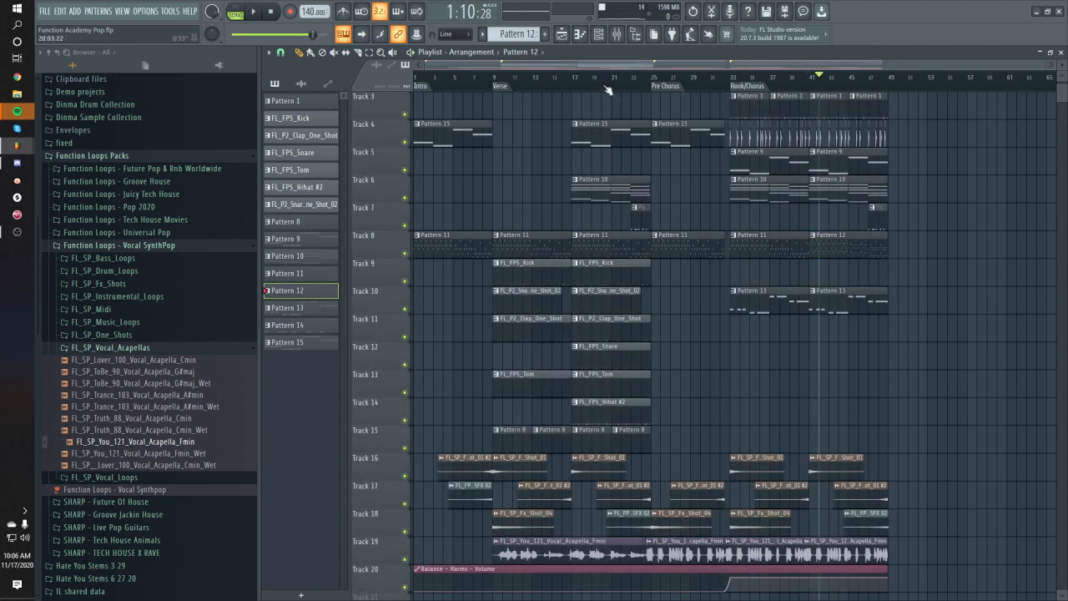
drag(513, 80, 411, 87)
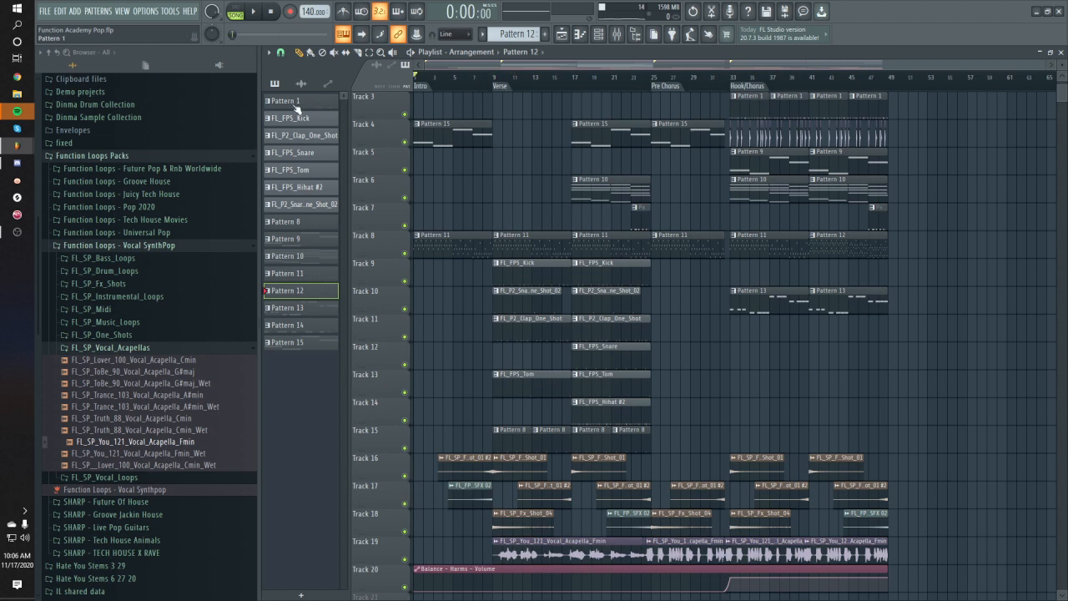